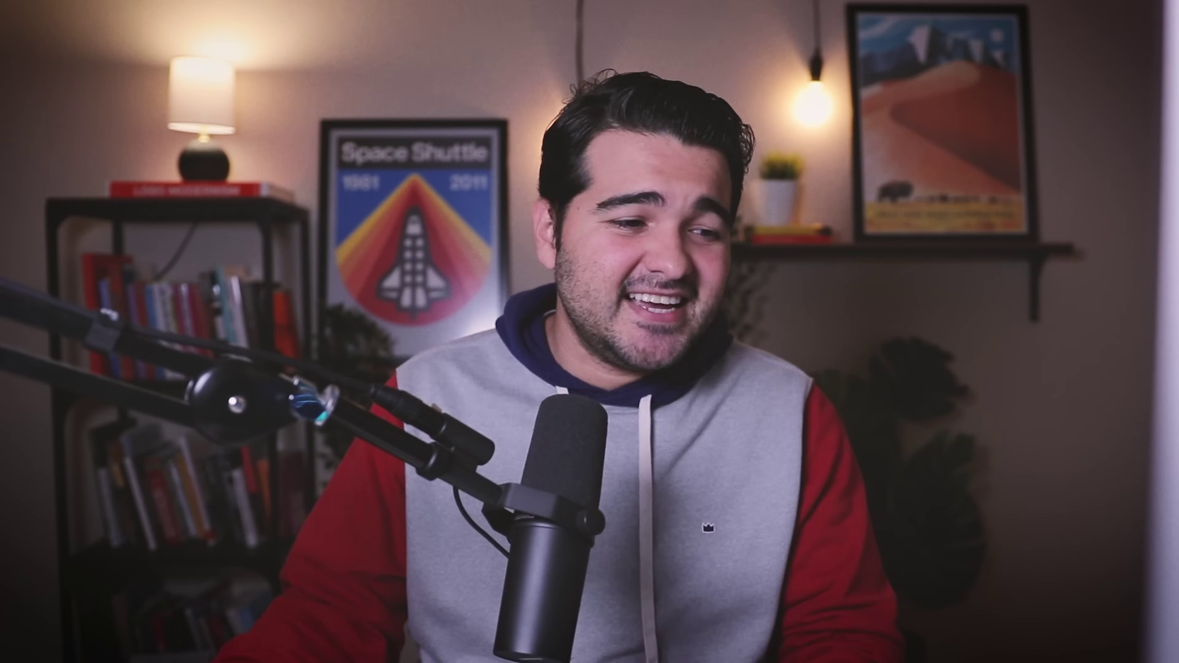
# - Switch to Illustrator and draw a square of about 2255 px on the 01 — Gaussian Blur artboard
pyautogui.press('super+Tab')
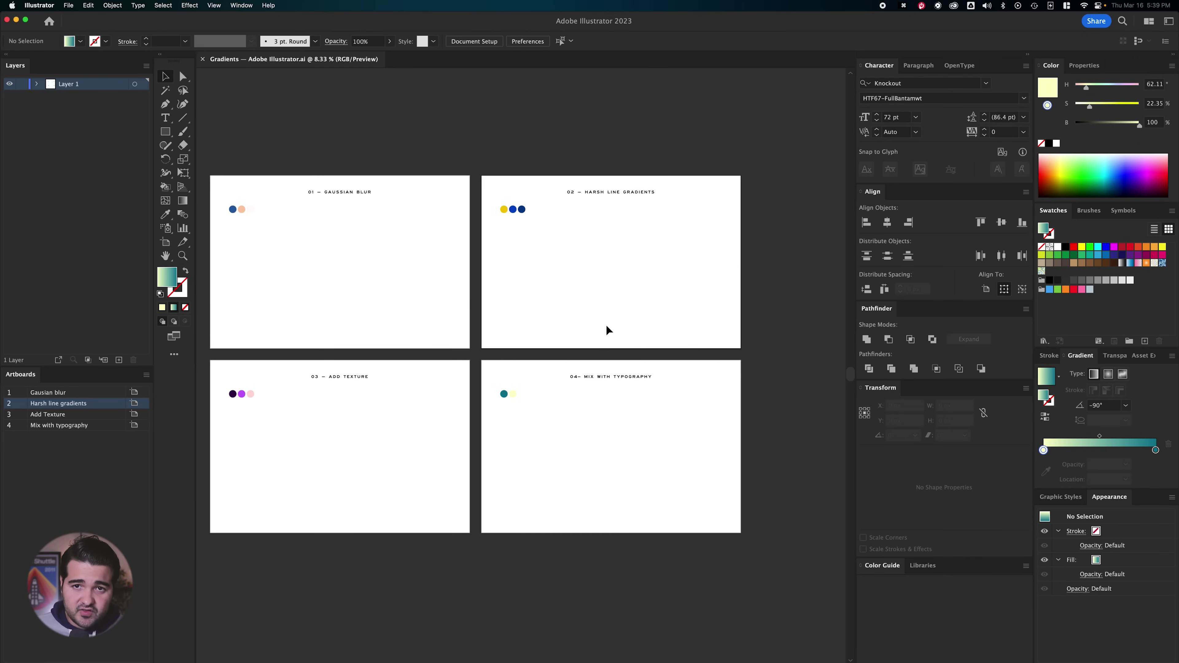
pyautogui.click(398, 270)
pyautogui.moveTo(436, 274); pyautogui.dragTo(578, 293)
pyautogui.scroll(1, 551, 278)
pyautogui.scroll(1, 551, 277)
pyautogui.moveTo(552, 247); pyautogui.dragTo(635, 317)
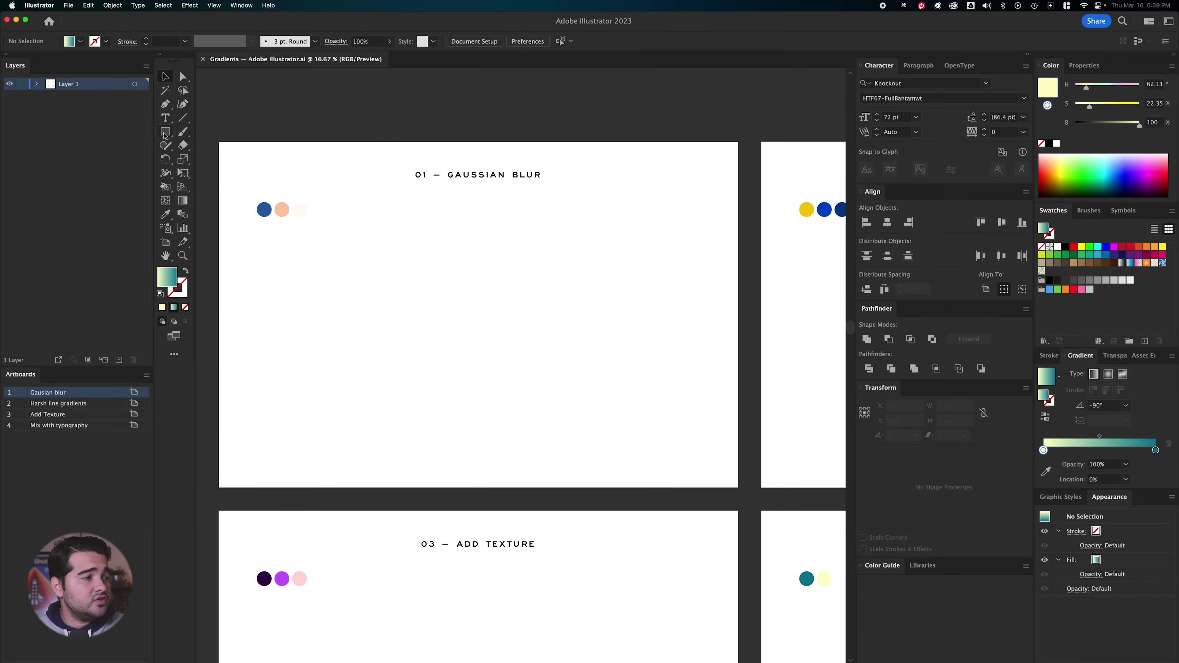
pyautogui.click(166, 133)
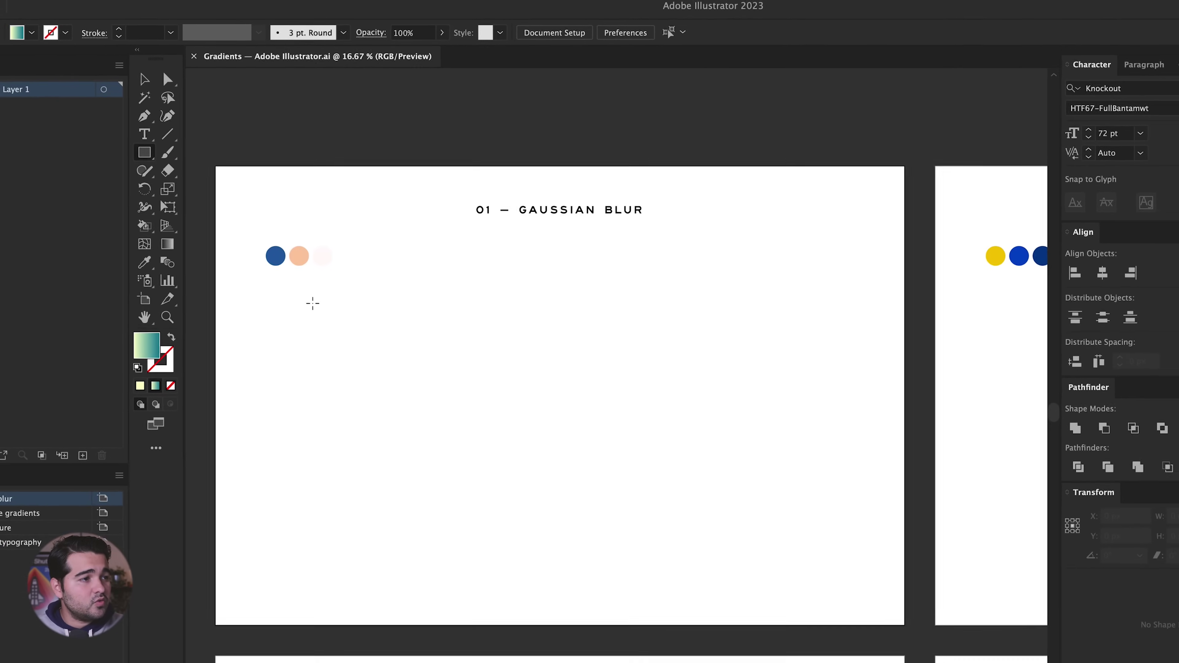
pyautogui.moveTo(417, 250); pyautogui.dragTo(720, 595)
pyautogui.moveTo(599, 465); pyautogui.dragTo(599, 465)
pyautogui.press('v')
pyautogui.moveTo(557, 401); pyautogui.dragTo(548, 392)
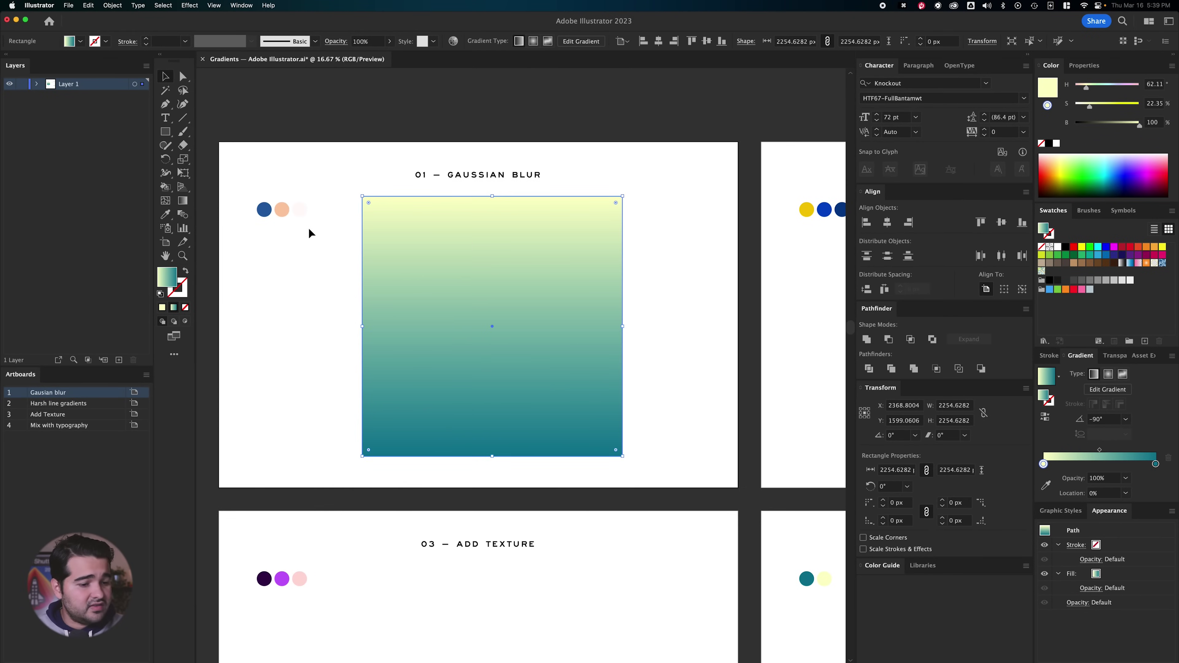
# - Fill the square with the off-white sample circle's colour and narrow it to a rectangle about 1729 px wide
pyautogui.press('i')
pyautogui.click(297, 210)
pyautogui.press('v')
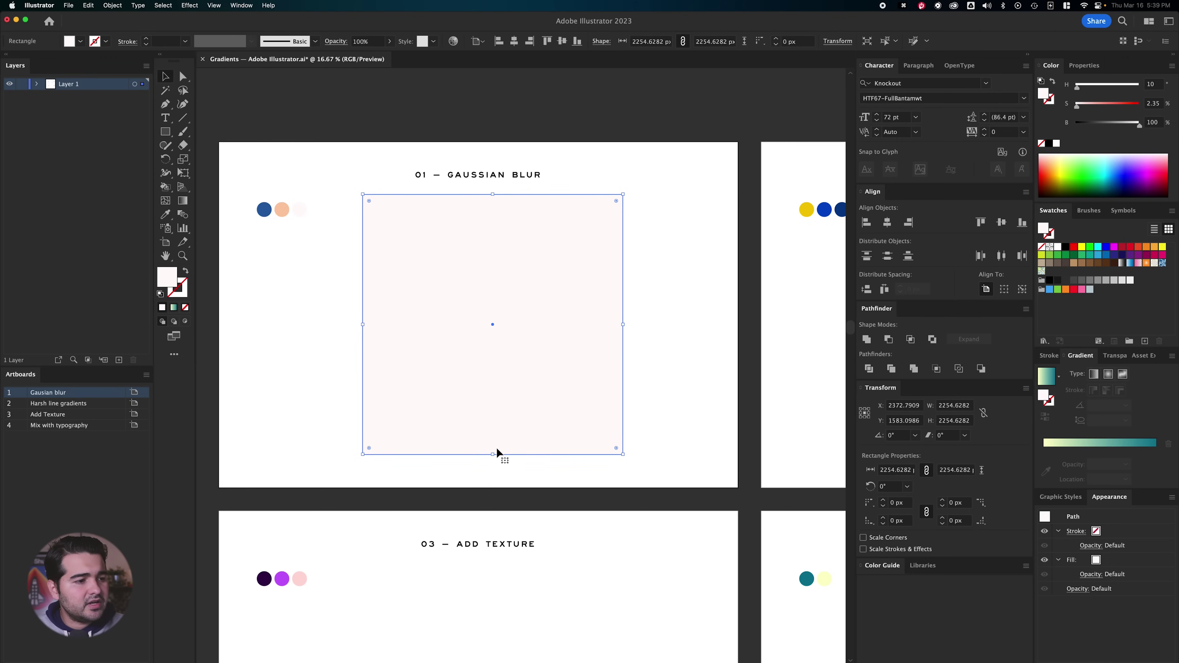
pyautogui.moveTo(623, 324); pyautogui.dragTo(563, 326)
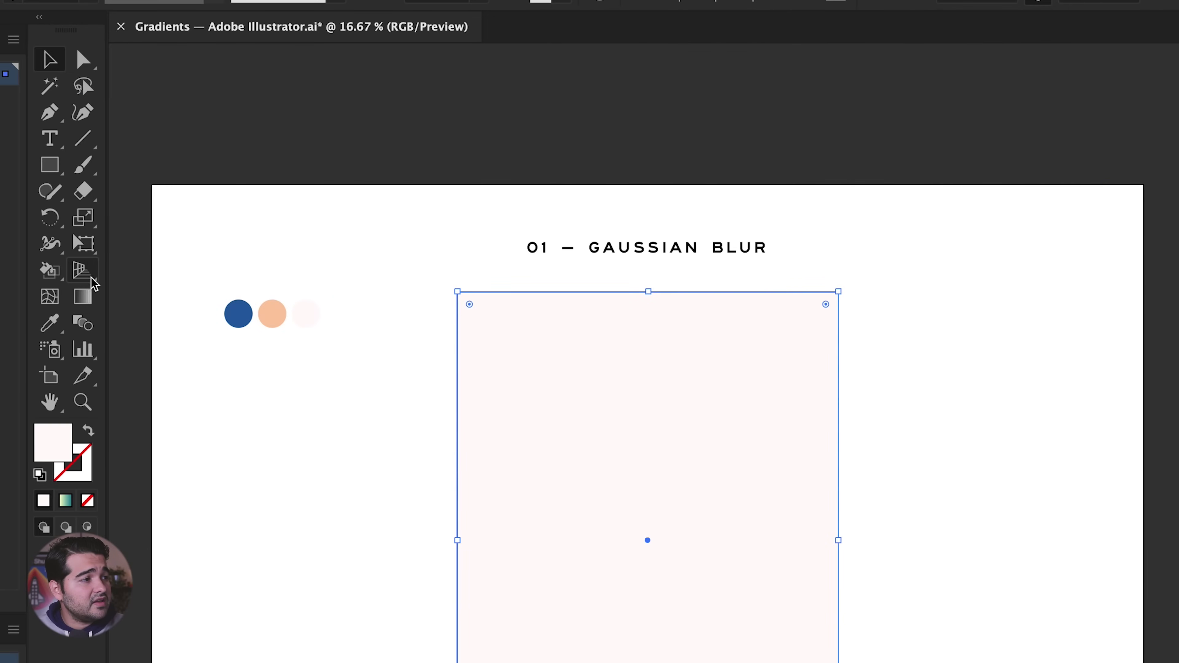
# - Apply a freeform gradient to the rectangle and float the gradient settings beside the artwork
pyautogui.click(184, 201)
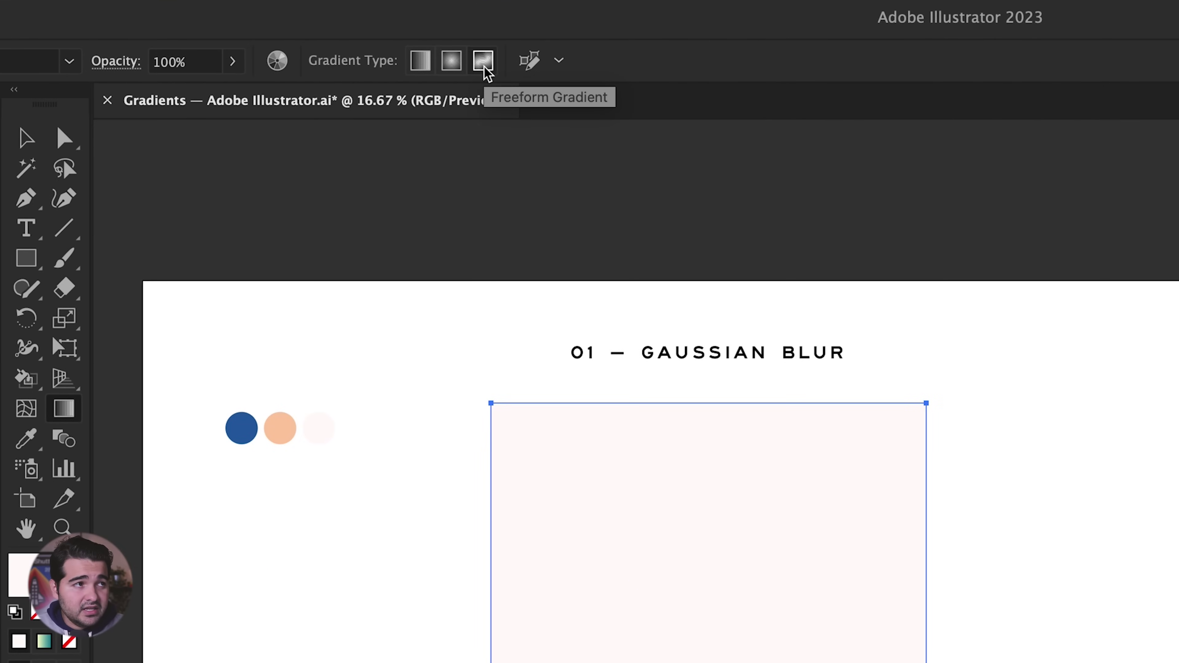
pyautogui.click(485, 65)
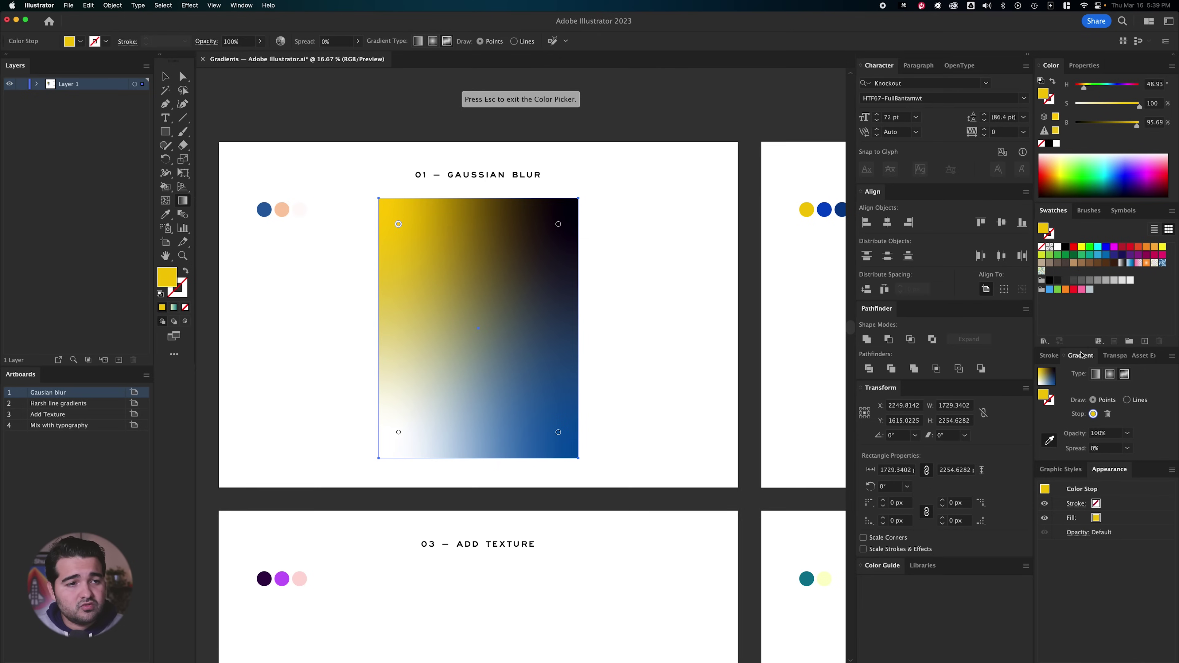
pyautogui.moveTo(1082, 355); pyautogui.dragTo(633, 196)
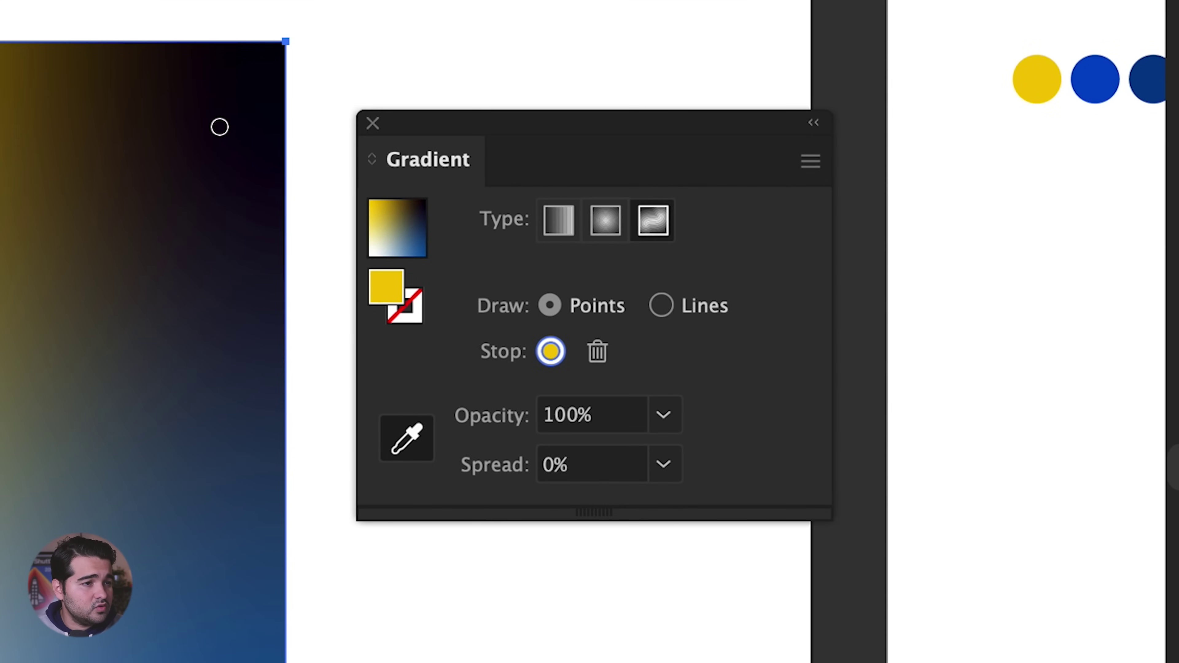
# - Recolour the gradient's upper-left stop with the peach sample and the upper-right stop with the off-white sample
pyautogui.click(407, 446)
pyautogui.click(282, 210)
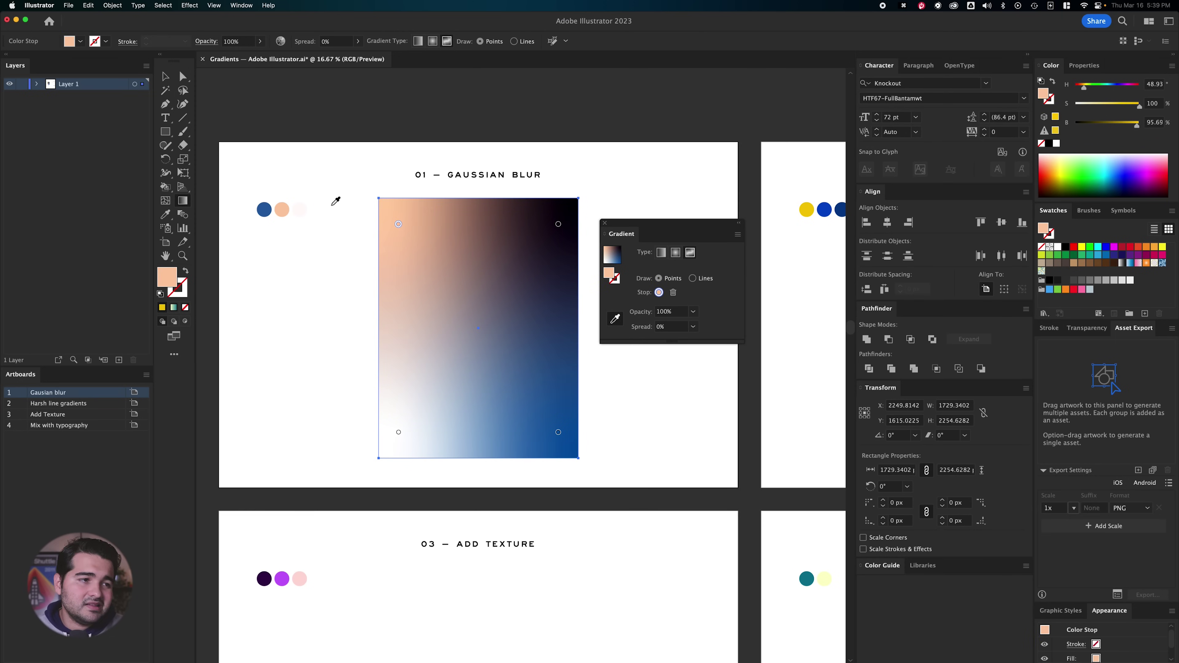
pyautogui.press('a')
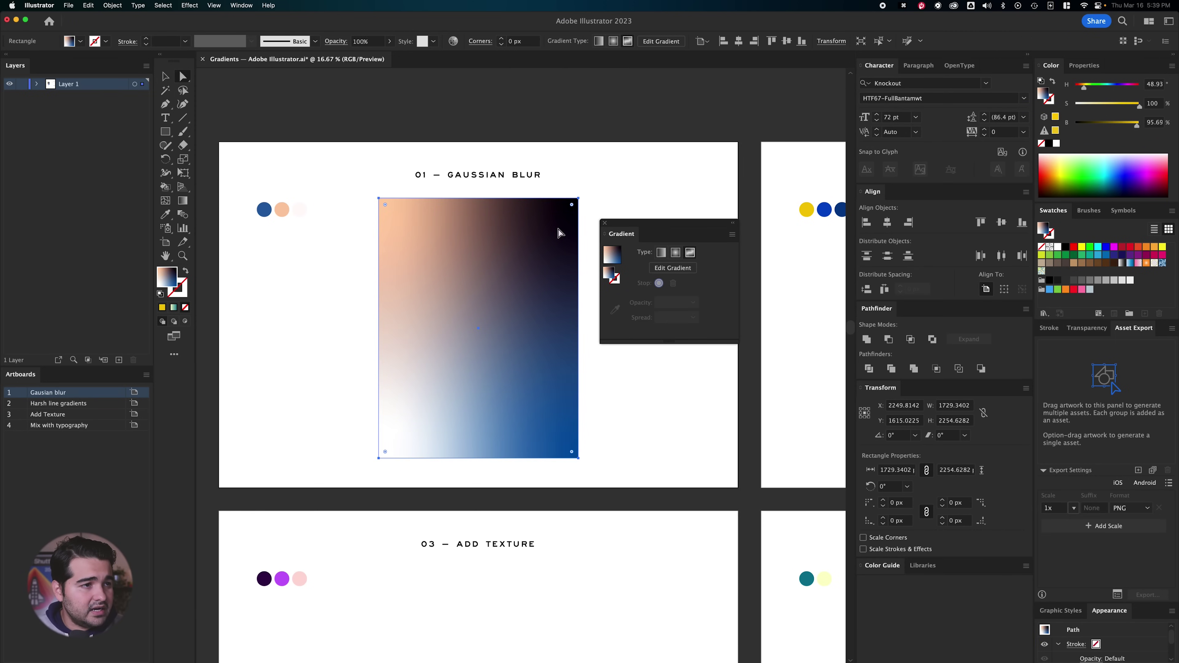
pyautogui.press('g')
pyautogui.click(572, 205)
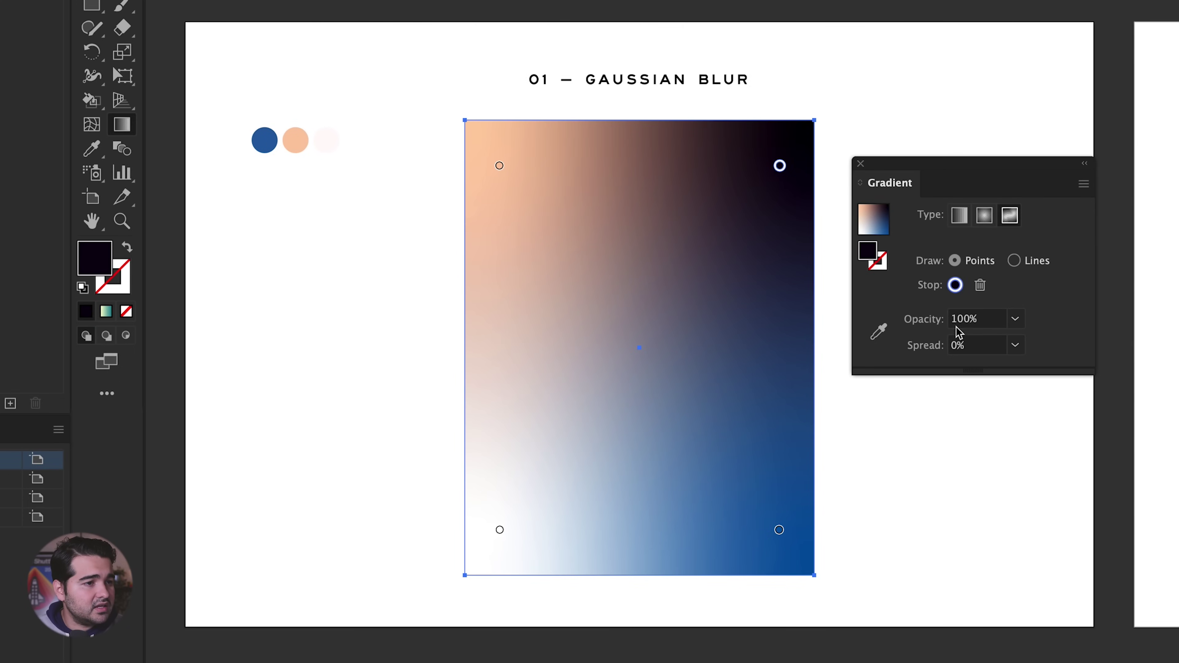
pyautogui.click(879, 332)
pyautogui.click(336, 139)
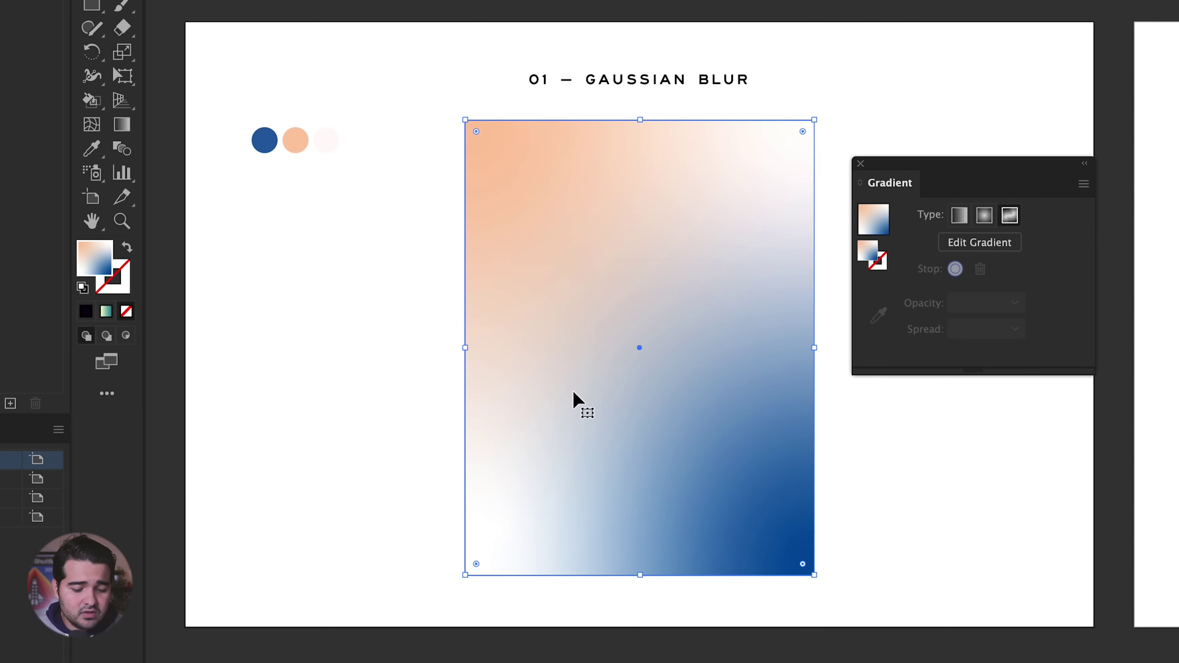
# - Add a blue colour stop above the rectangle's centre and recolour the lower-right stop with the off-white sample
pyautogui.moveTo(579, 402); pyautogui.dragTo(613, 291)
pyautogui.click(879, 331)
pyautogui.click(264, 140)
pyautogui.click(780, 530)
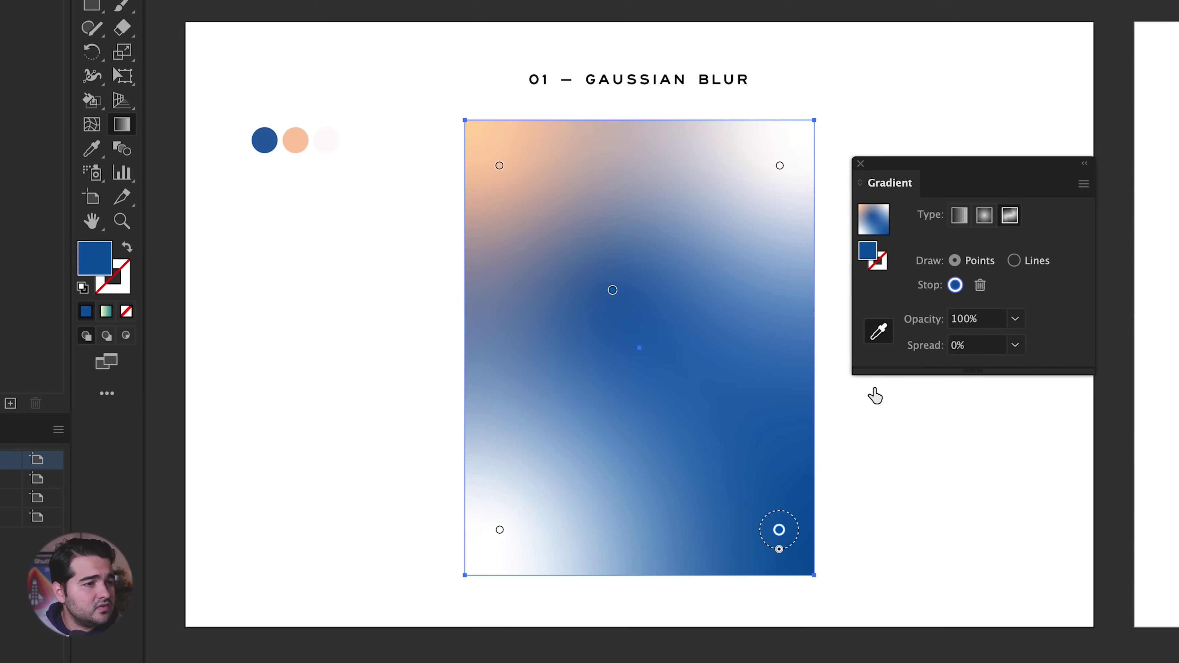
pyautogui.click(328, 141)
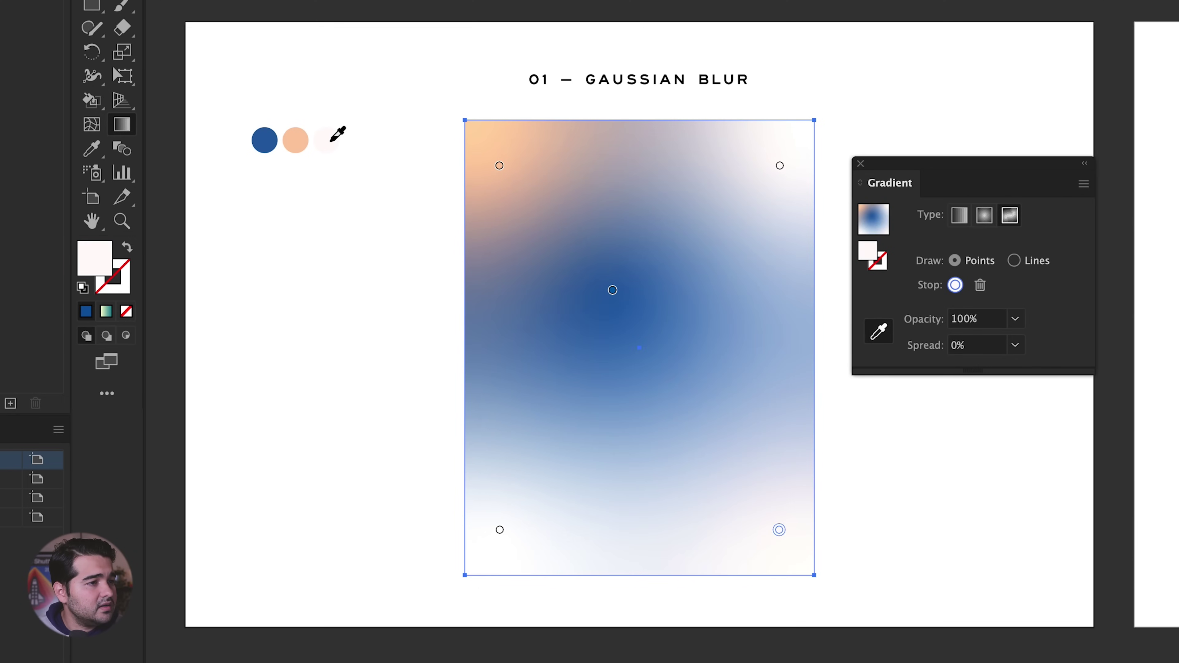
# - Reposition the peach, central blue and lower-left stops slightly, and widen the blue stop's spread to 90%
pyautogui.click(498, 168)
pyautogui.moveTo(498, 167); pyautogui.dragTo(630, 375)
pyautogui.moveTo(501, 534); pyautogui.dragTo(490, 507)
pyautogui.moveTo(637, 376); pyautogui.dragTo(597, 389)
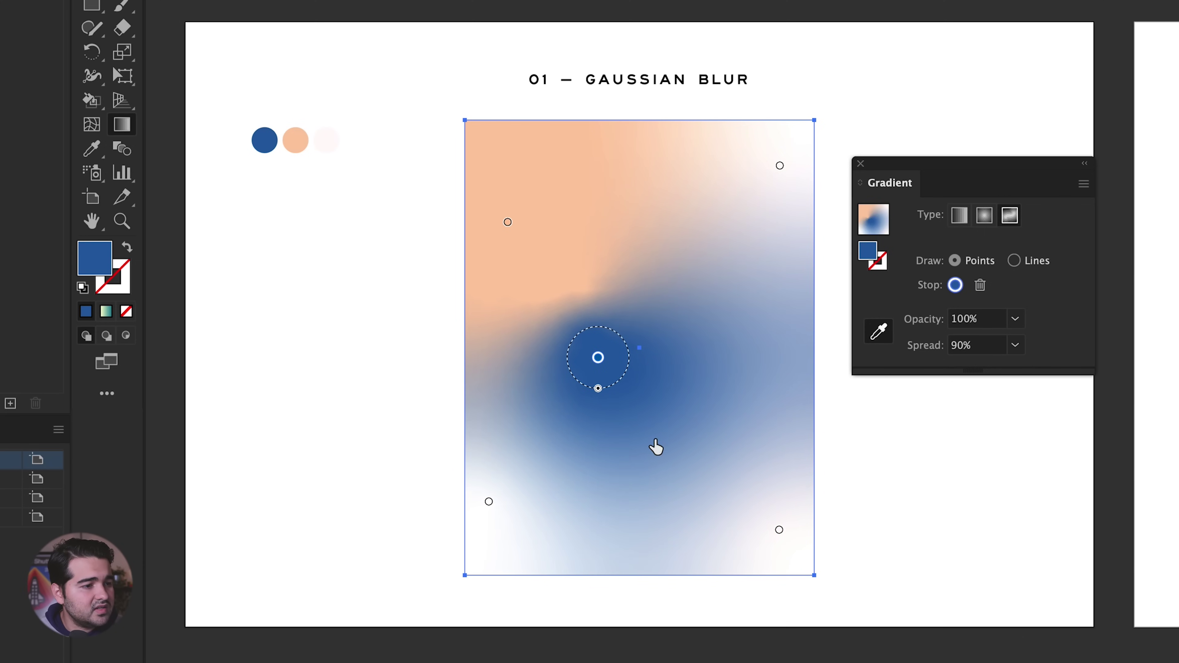
# - Move the lower-right stop up beside the blue one, try the sample colours on it and settle on off-white
pyautogui.moveTo(779, 531); pyautogui.dragTo(799, 408)
pyautogui.click(879, 332)
pyautogui.click(326, 141)
pyautogui.click(296, 140)
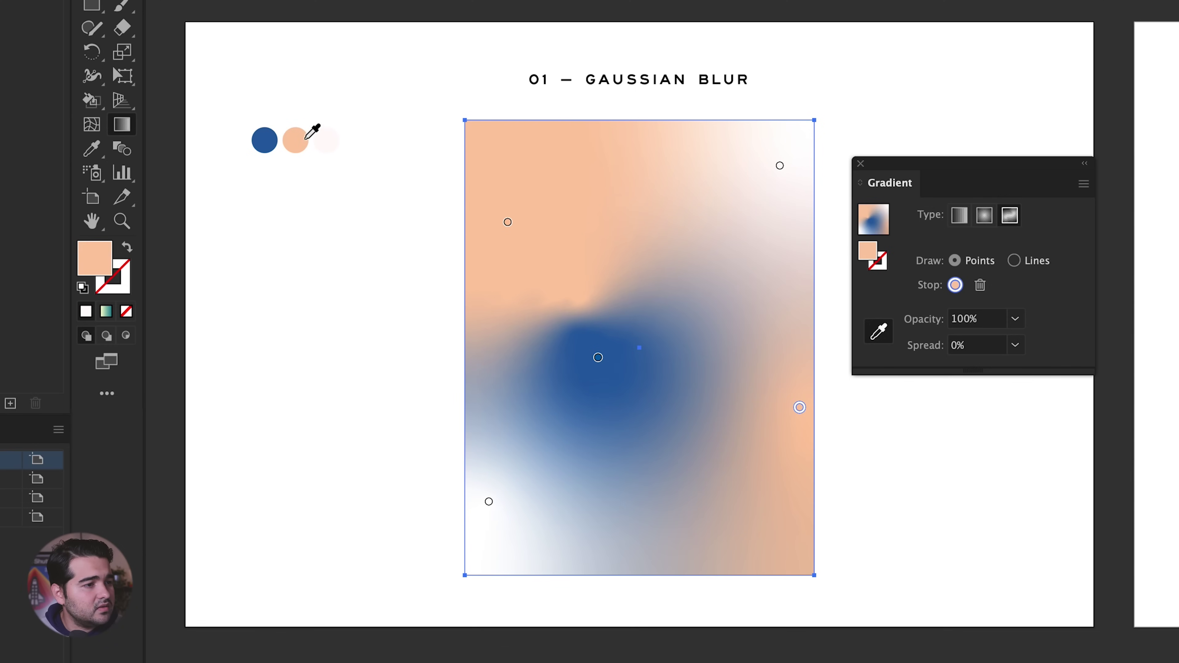
pyautogui.click(265, 141)
pyautogui.moveTo(799, 408); pyautogui.dragTo(732, 370)
pyautogui.click(879, 331)
pyautogui.click(336, 135)
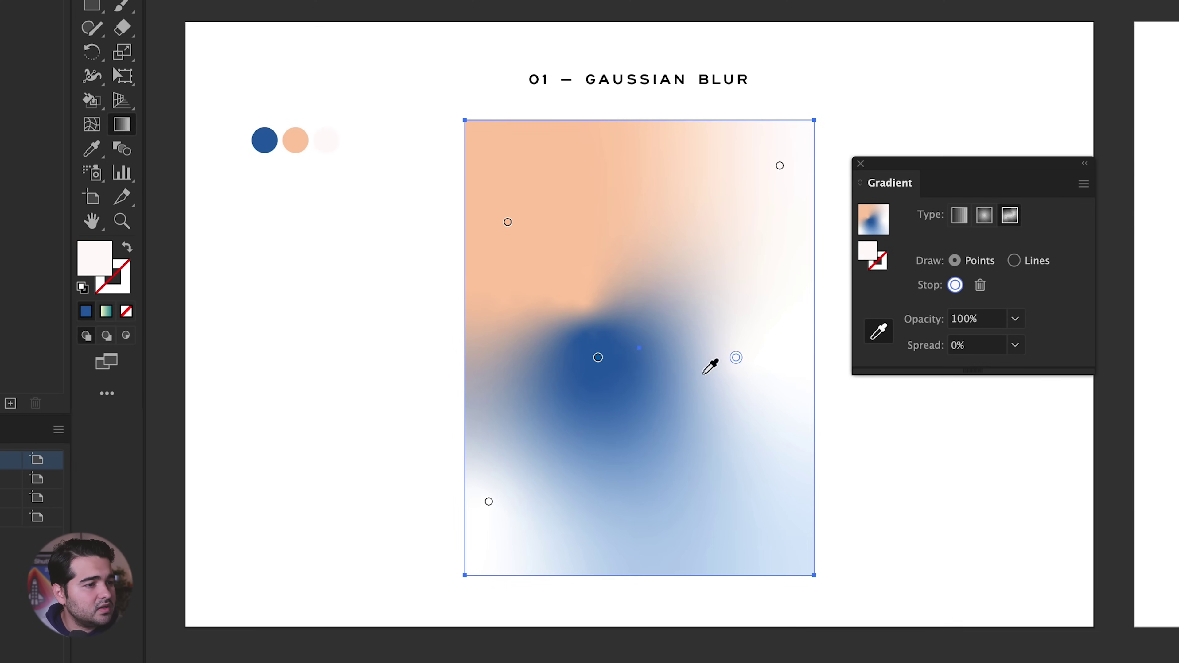
# - Move the lower-left stop to the bottom edge, the peach stop up to the top and the blue stop to the left side
pyautogui.moveTo(489, 502); pyautogui.dragTo(533, 567)
pyautogui.moveTo(598, 357); pyautogui.dragTo(603, 326)
pyautogui.click(508, 223)
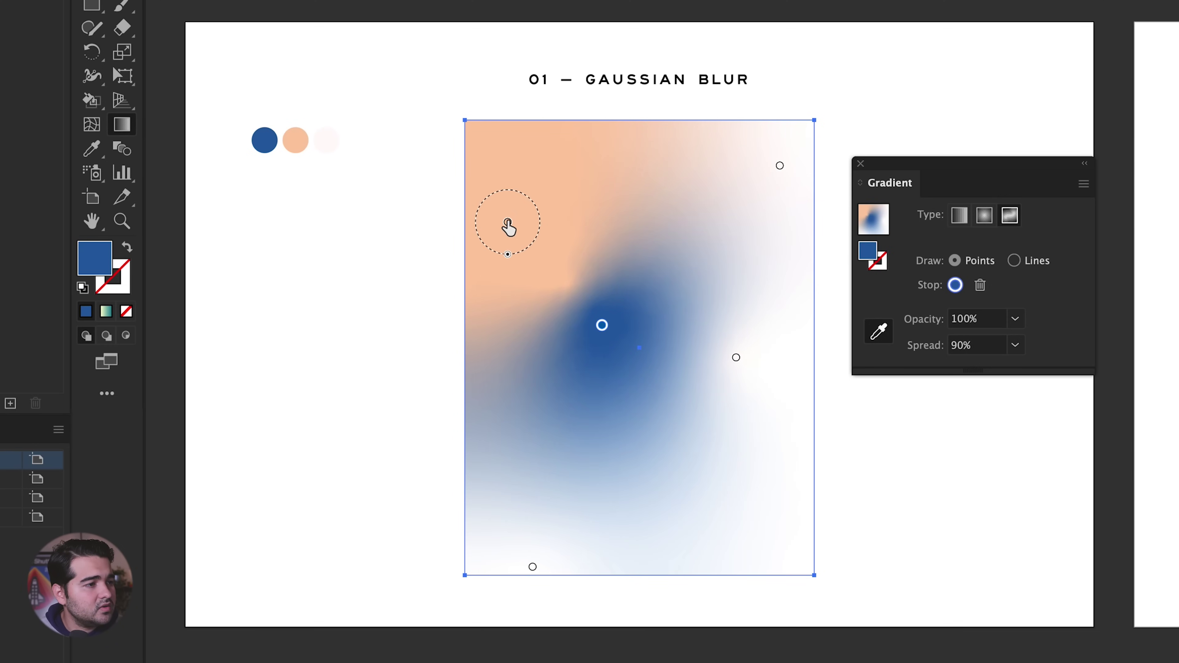
pyautogui.moveTo(508, 223); pyautogui.dragTo(531, 149)
pyautogui.moveTo(599, 332); pyautogui.dragTo(497, 306)
# - Recolour the top-left stop off-white and the right-hand stop peach, moving the peach stop close to the rectangle's centre
pyautogui.click(531, 147)
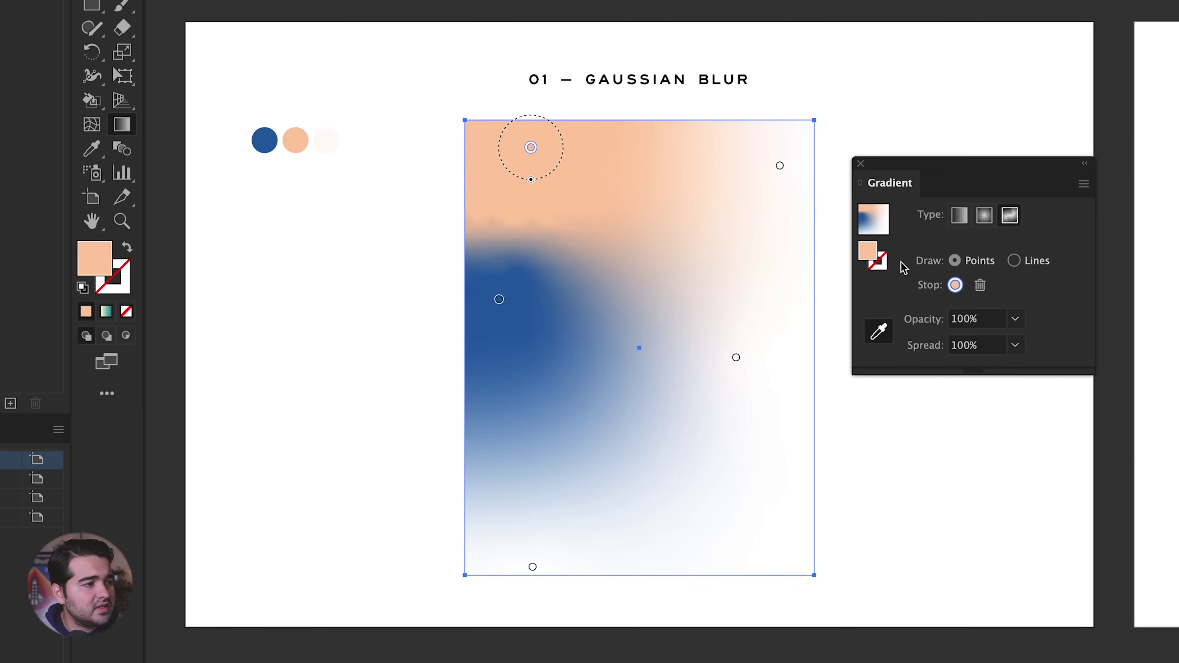
pyautogui.click(330, 141)
pyautogui.click(736, 357)
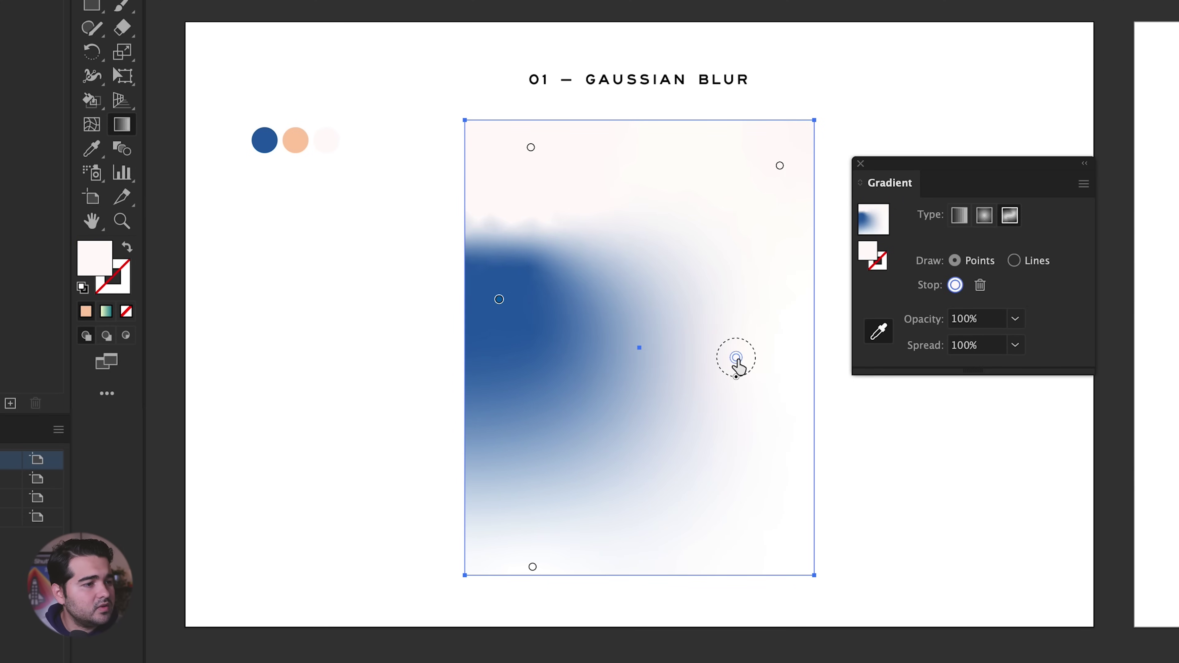
pyautogui.click(296, 139)
pyautogui.moveTo(736, 359); pyautogui.dragTo(653, 318)
# - Move the bottom white stop up toward the centre and delete the off-white stop at the upper left
pyautogui.click(532, 568)
pyautogui.moveTo(532, 567); pyautogui.dragTo(609, 474)
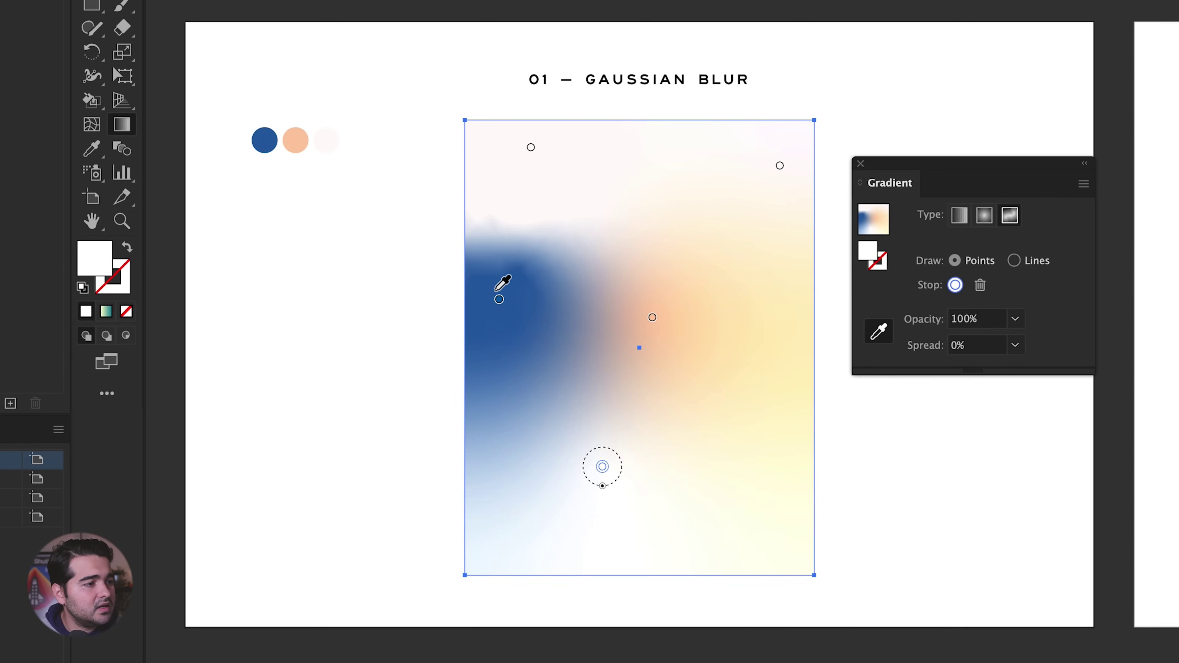
pyautogui.click(530, 148)
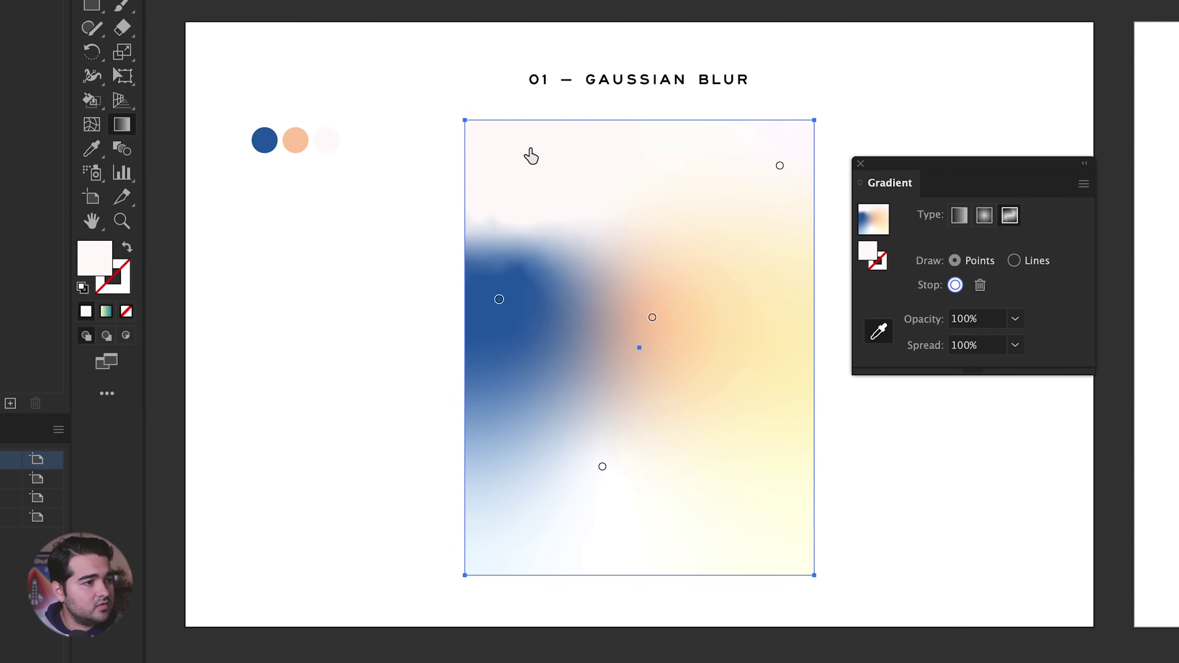
pyautogui.press('Delete')
# - Move the blue stop to the upper left and place the peach stop just right of centre with a 67% spread
pyautogui.moveTo(499, 299); pyautogui.dragTo(486, 224)
pyautogui.moveTo(652, 317); pyautogui.dragTo(590, 319)
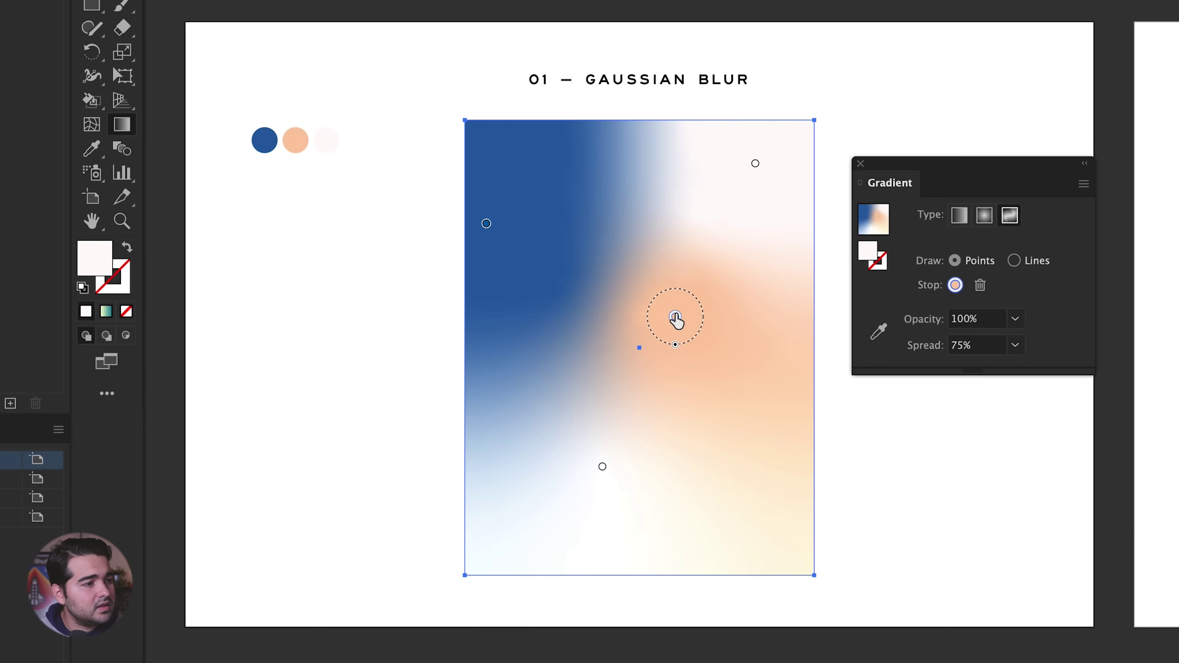
pyautogui.click(677, 319)
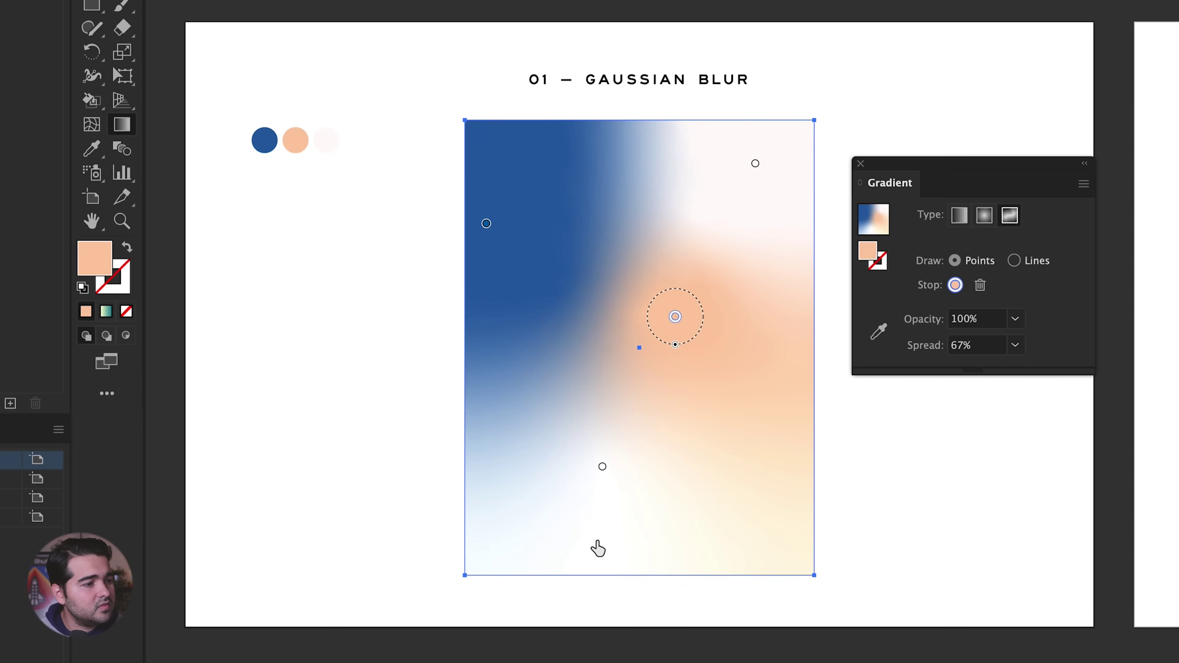
pyautogui.press('v')
pyautogui.click(948, 450)
# - Rasterize the gradient rectangle in RGB at High (300 ppi), transparent background, Art Optimized anti-aliasing, with 1000 px added around it
pyautogui.click(570, 297)
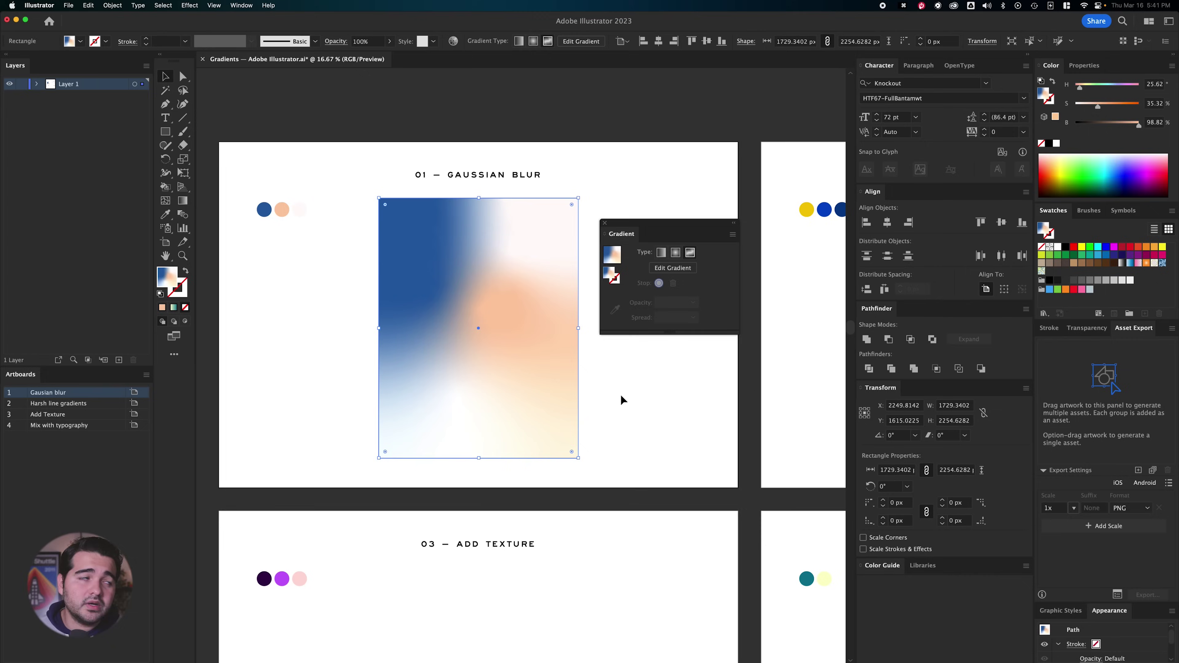
pyautogui.click(113, 5)
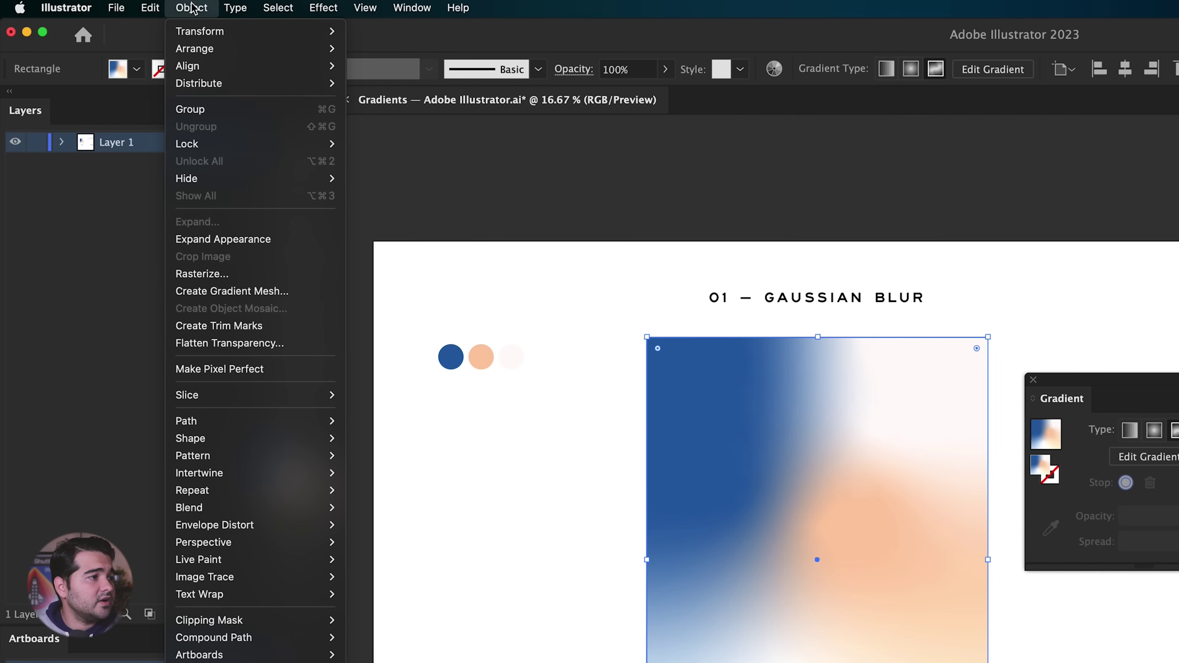
pyautogui.click(288, 275)
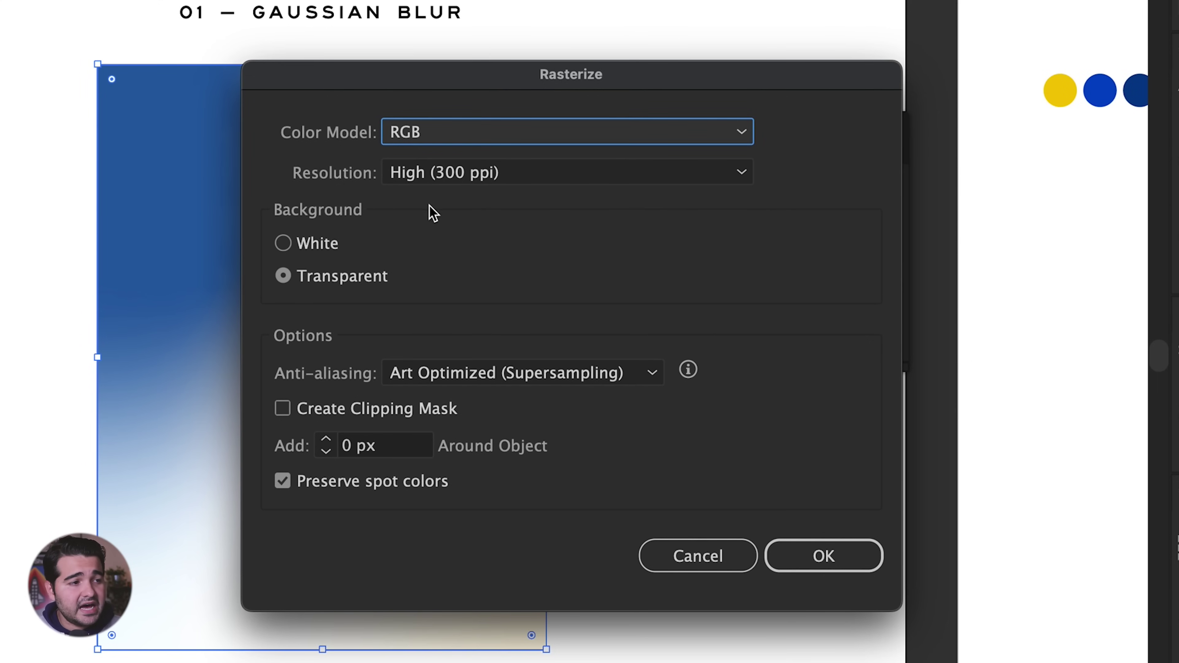
pyautogui.click(411, 378)
pyautogui.click(412, 377)
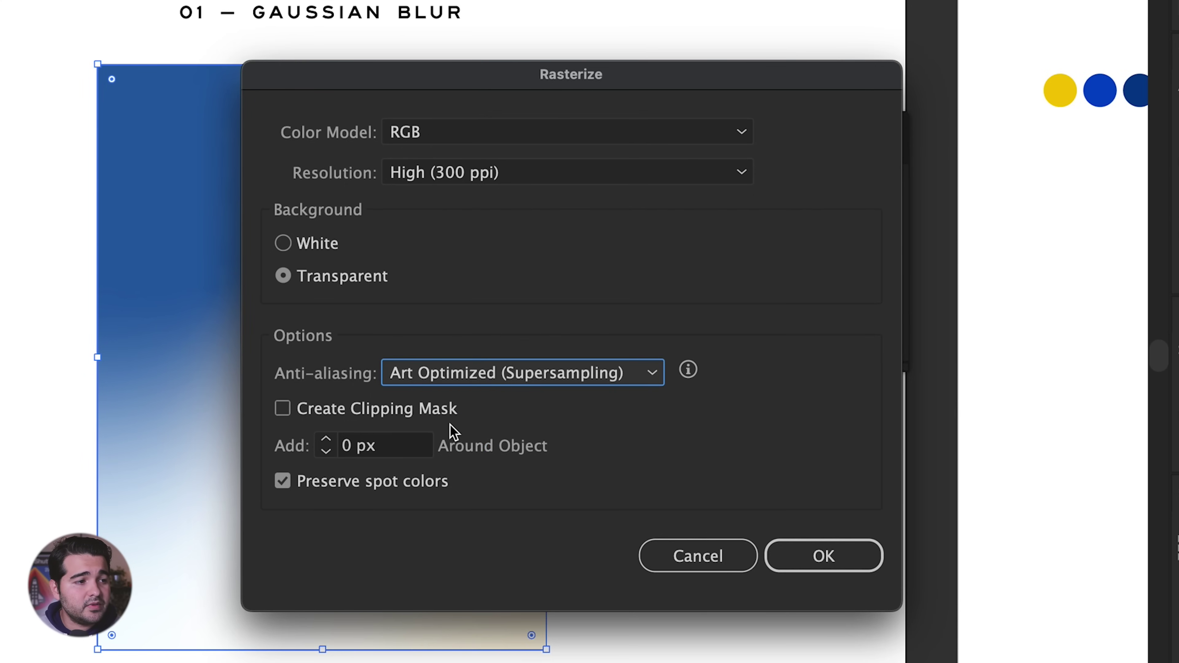
pyautogui.click(404, 452)
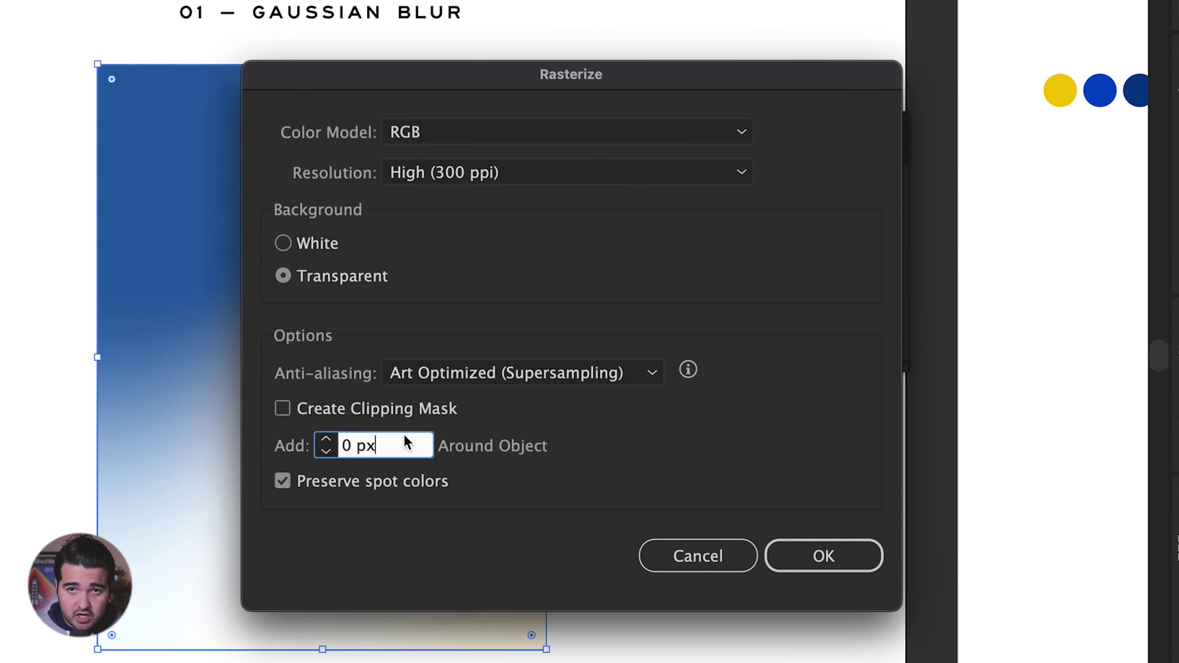
pyautogui.write('1000')
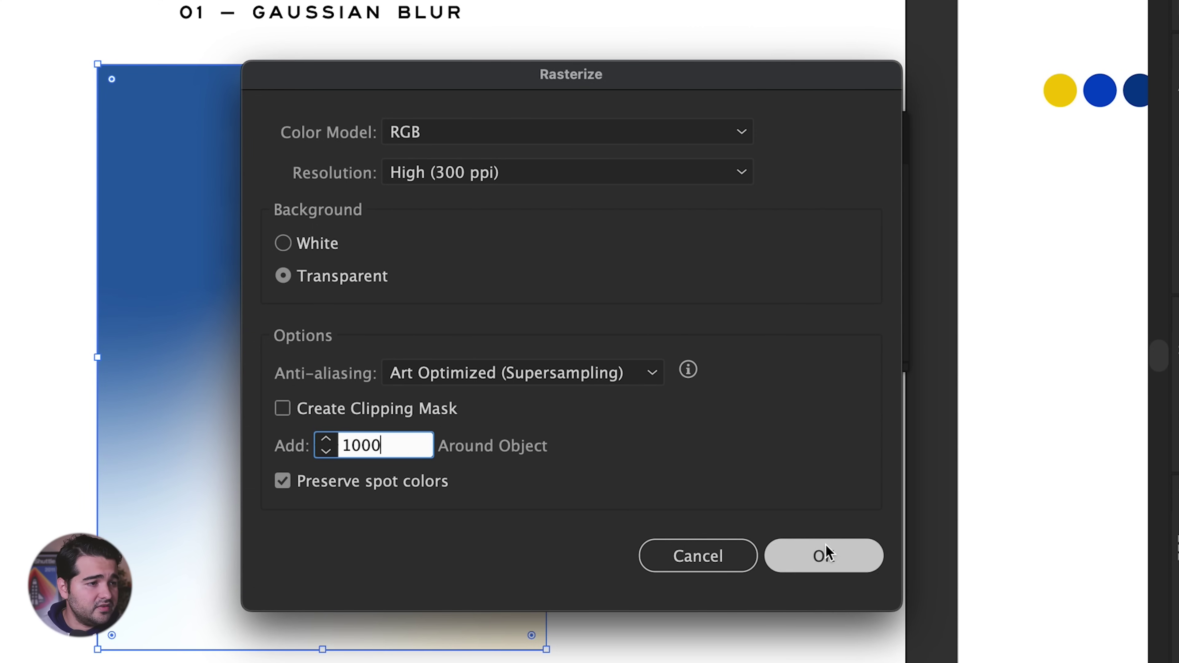
pyautogui.click(827, 551)
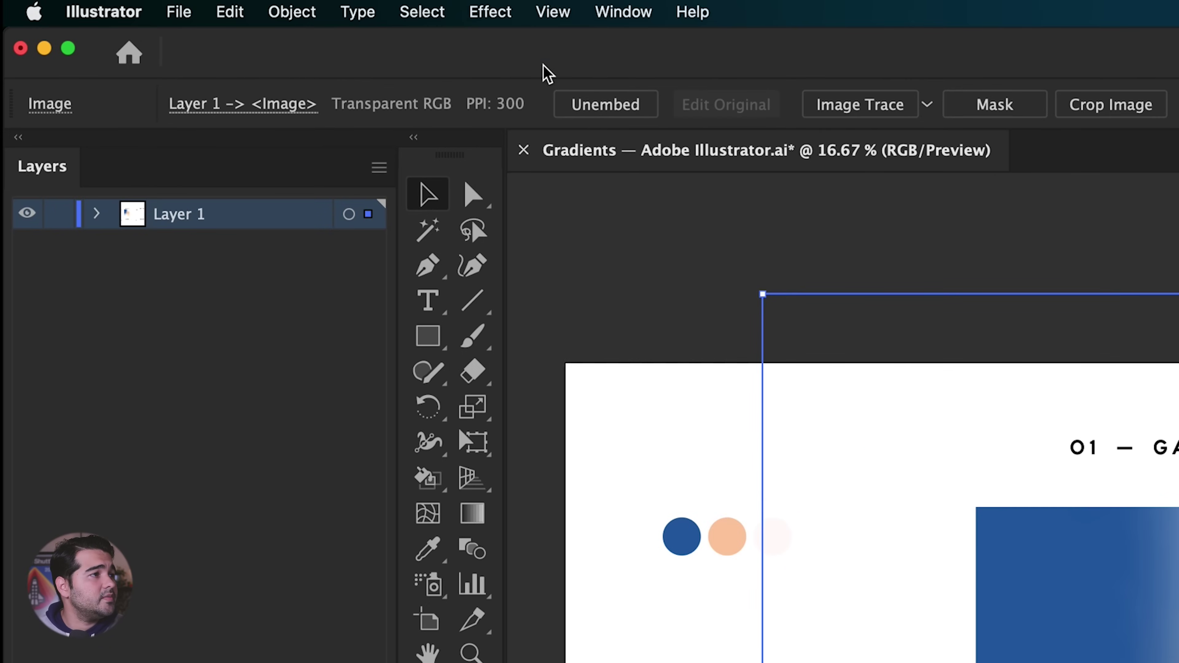
# - Apply a Gaussian Blur with a radius of about 9.4 pixels to the rasterized gradient image
pyautogui.click(490, 11)
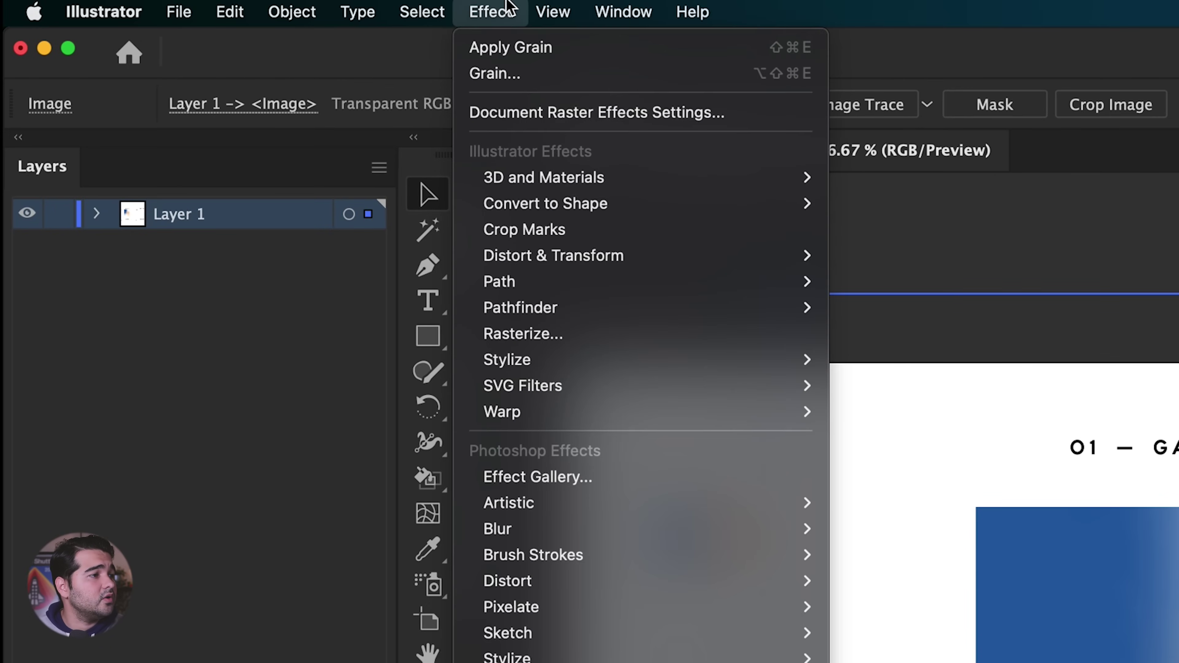
pyautogui.moveTo(799, 528)
pyautogui.click(858, 528)
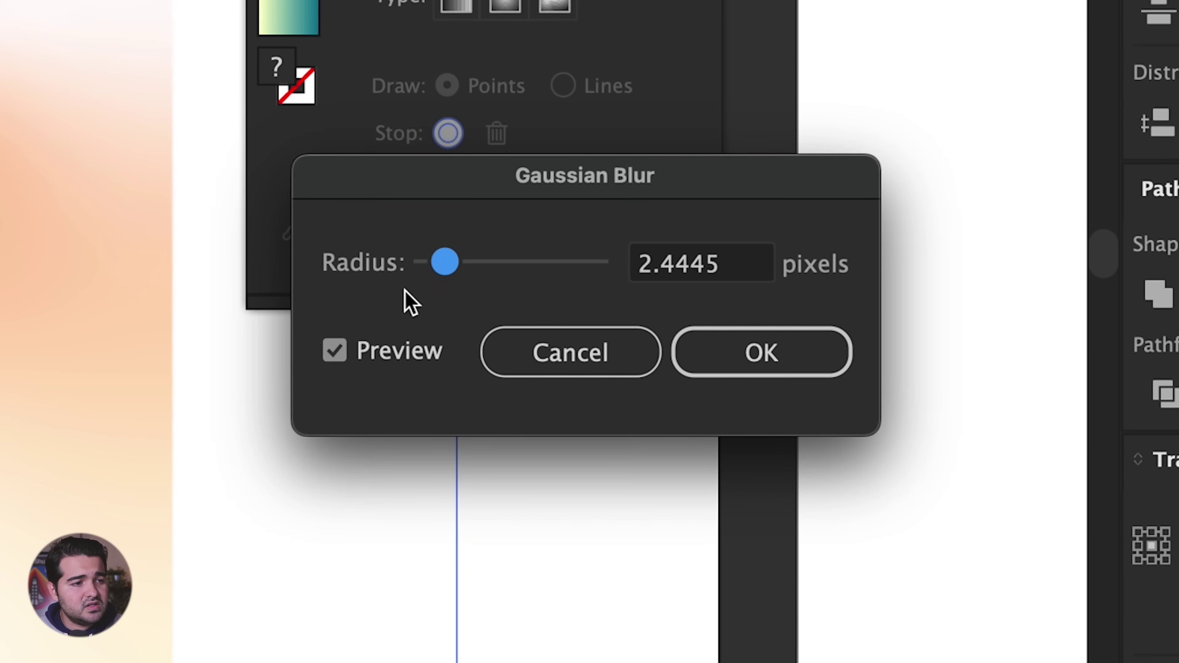
pyautogui.moveTo(446, 261); pyautogui.dragTo(504, 266)
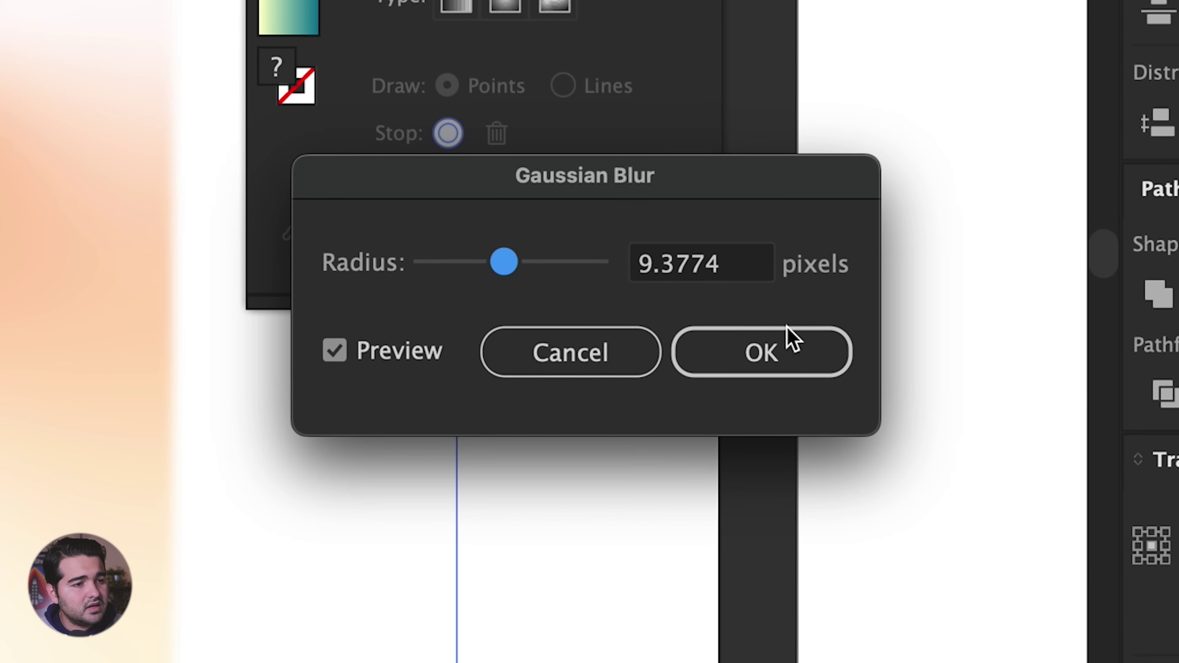
pyautogui.click(787, 335)
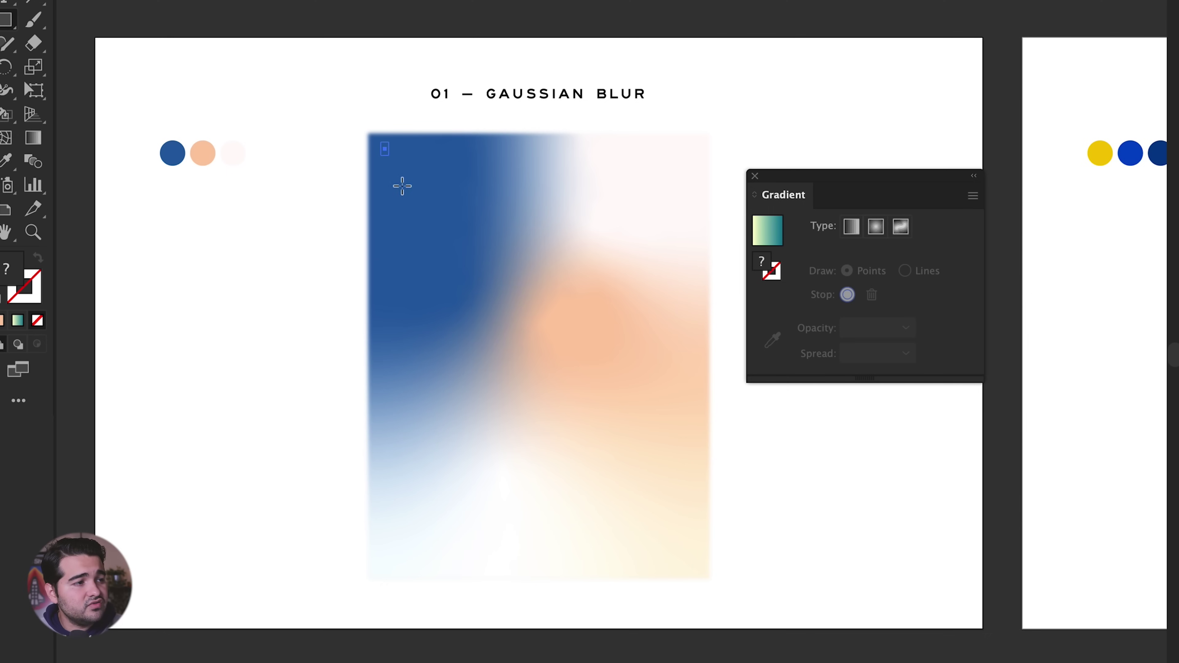
# - Draw a rectangle just inside the blurred gradient's soft edges and use it as a clipping mask for the image
pyautogui.moveTo(387, 203); pyautogui.dragTo(572, 455)
pyautogui.moveTo(697, 573); pyautogui.dragTo(701, 569)
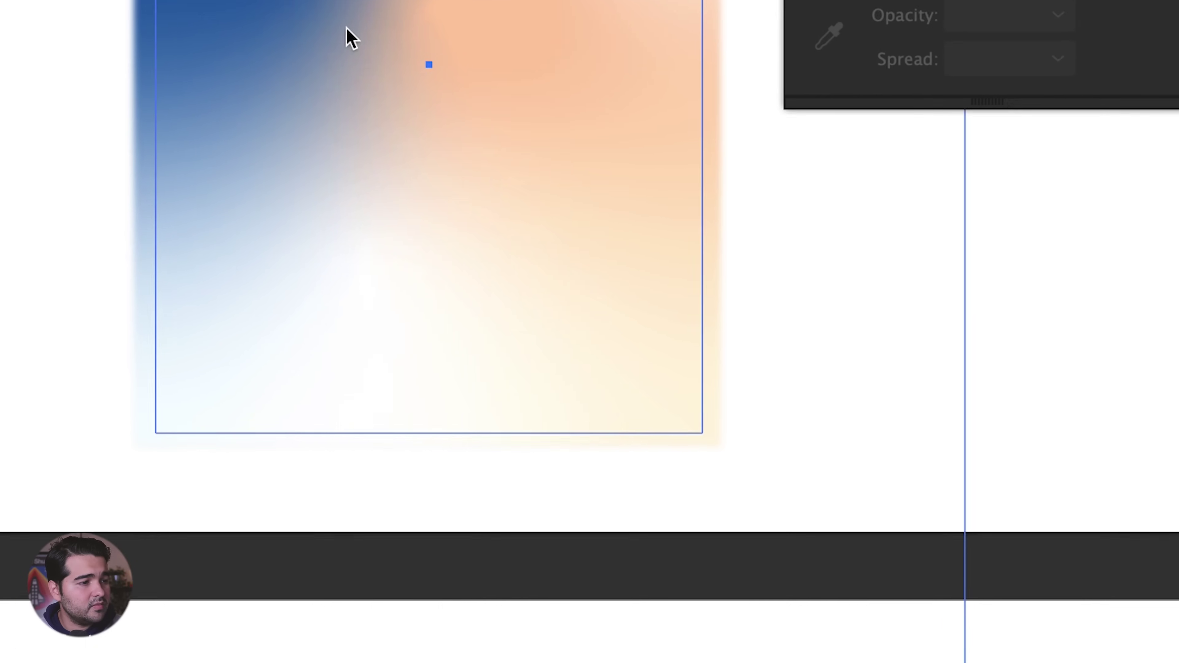
pyautogui.rightClick(451, 319)
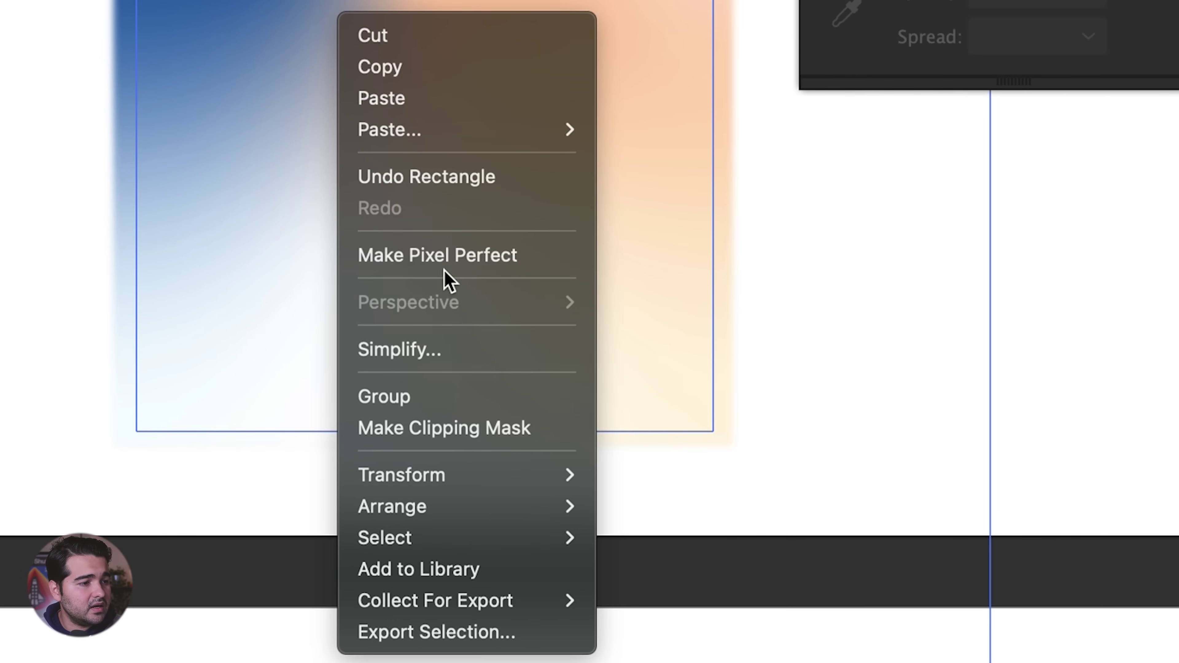
pyautogui.click(501, 425)
pyautogui.click(877, 402)
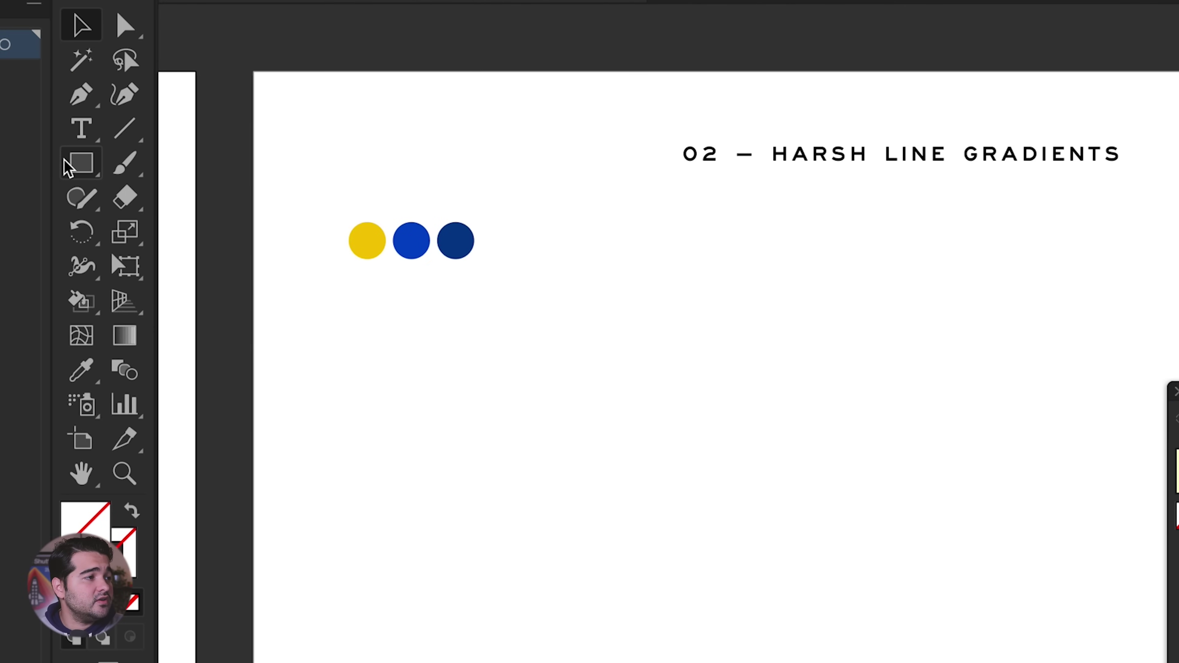
# - Draw a rectangle about 1919 × 2171 px on the Harsh Line Gradients artboard and fill it with the sampled dark blue
pyautogui.click(163, 132)
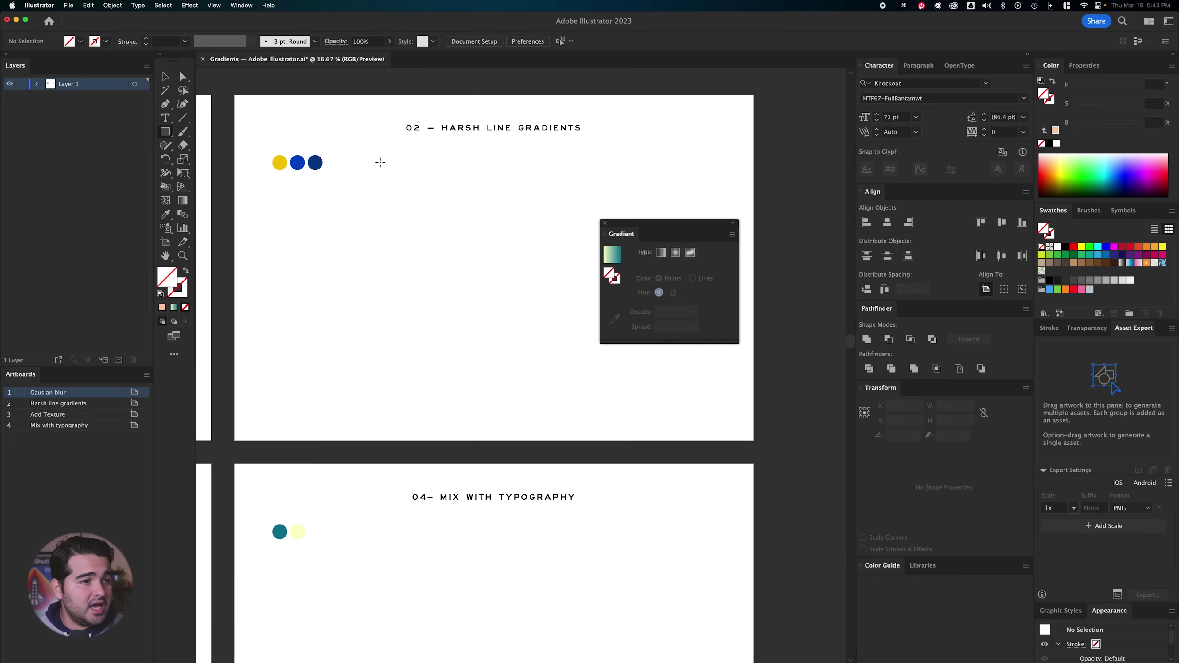
pyautogui.moveTo(380, 162); pyautogui.dragTo(602, 412)
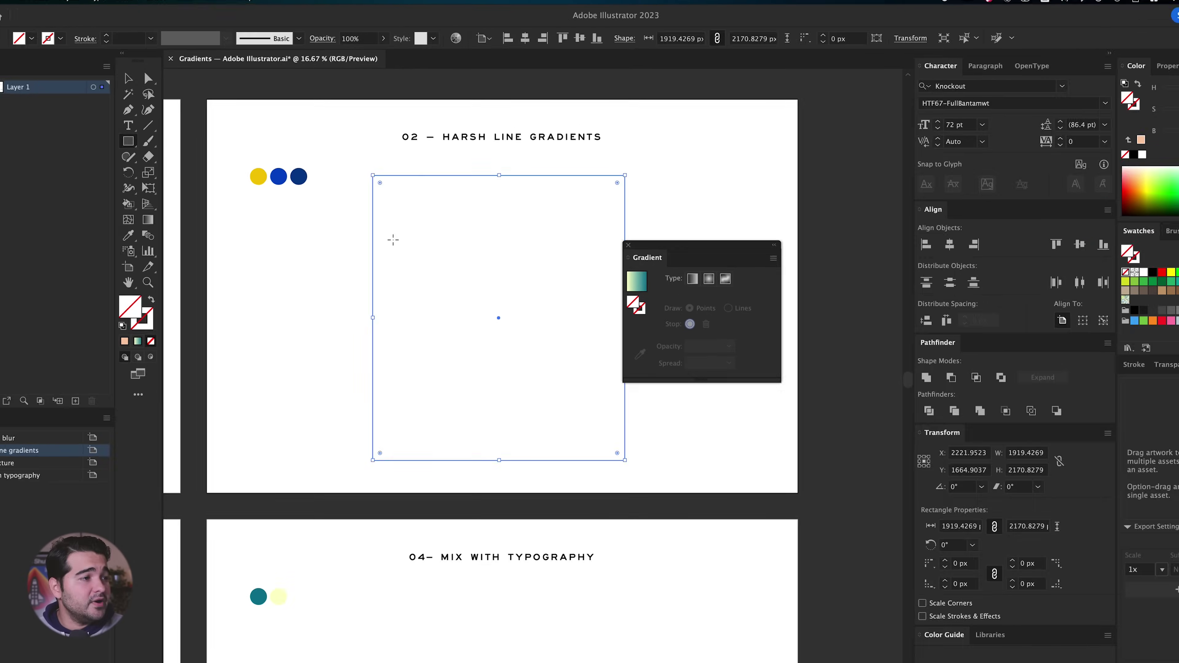
pyautogui.click(132, 221)
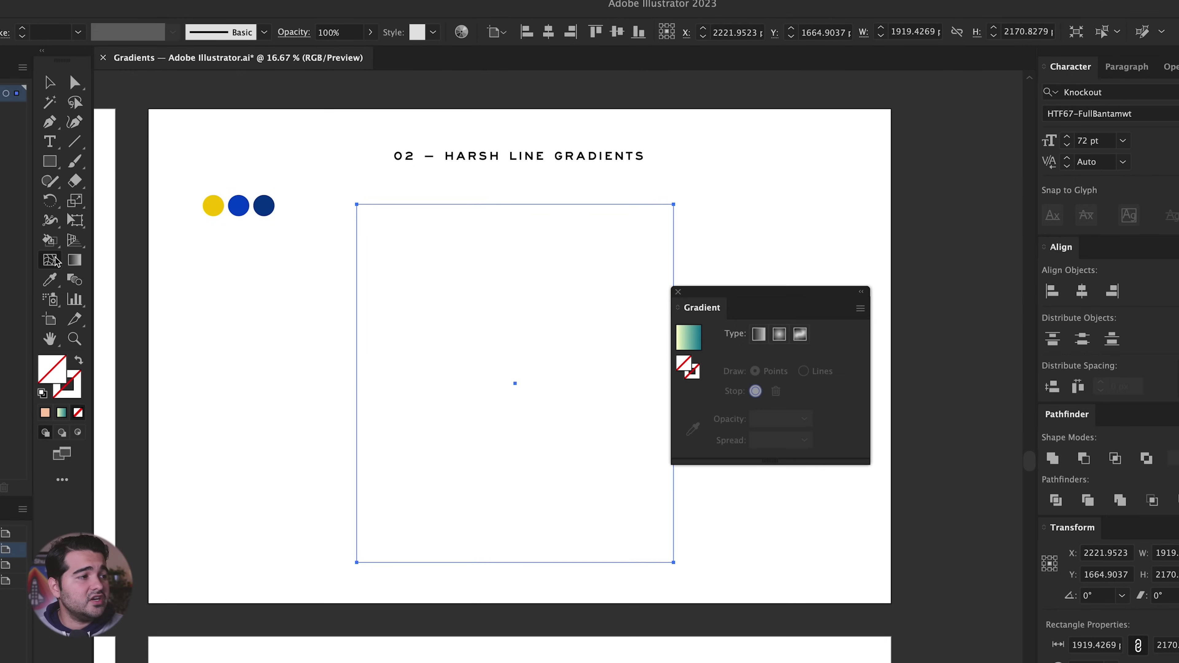
pyautogui.press('v')
pyautogui.press('Delete')
pyautogui.press('i')
pyautogui.click(313, 162)
pyautogui.press('v')
pyautogui.click(455, 316)
pyautogui.press('i')
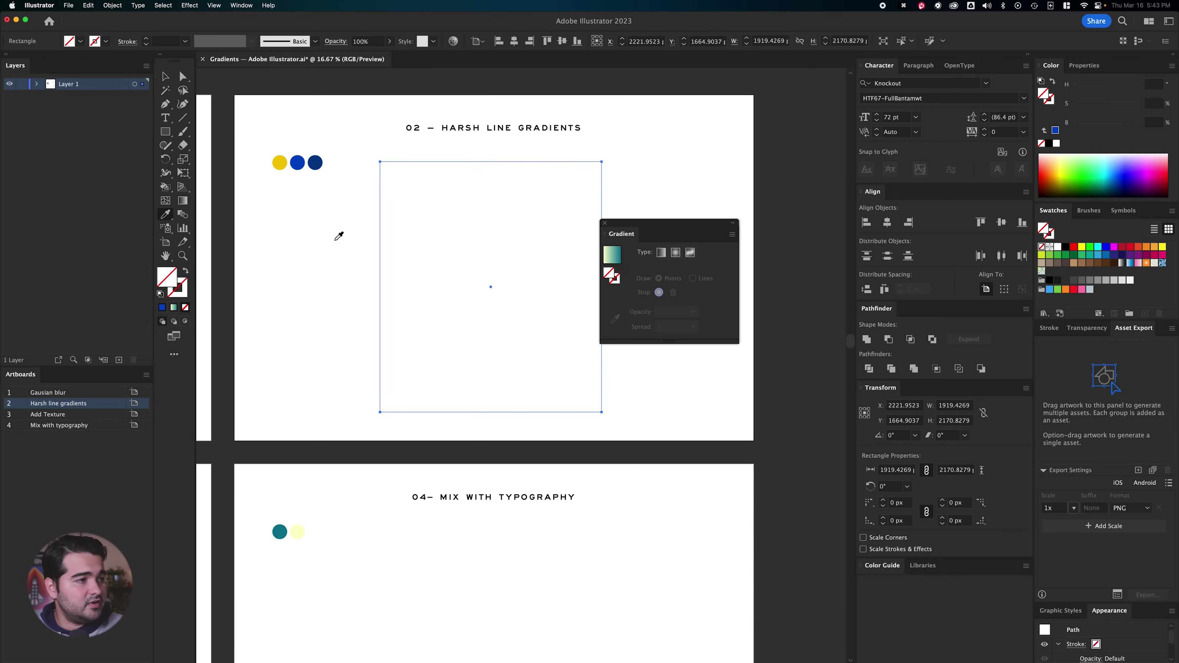
pyautogui.click(314, 163)
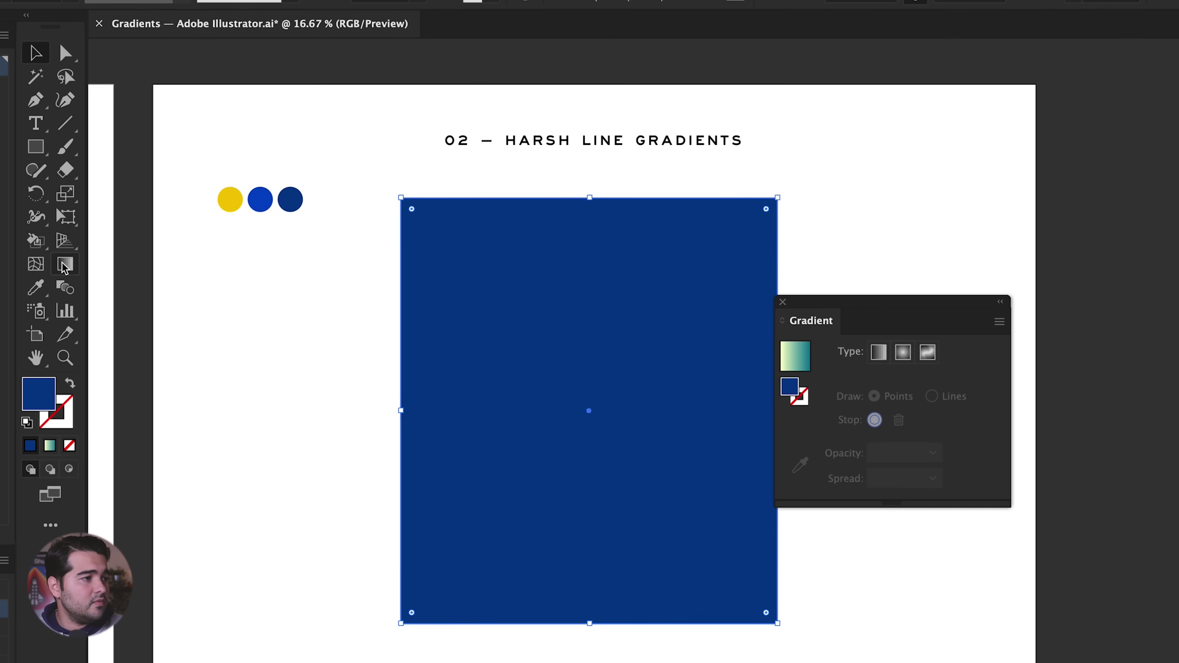
# - Add a gradient mesh point at the blue rectangle's centre and colour it with the sampled yellow
pyautogui.click(164, 200)
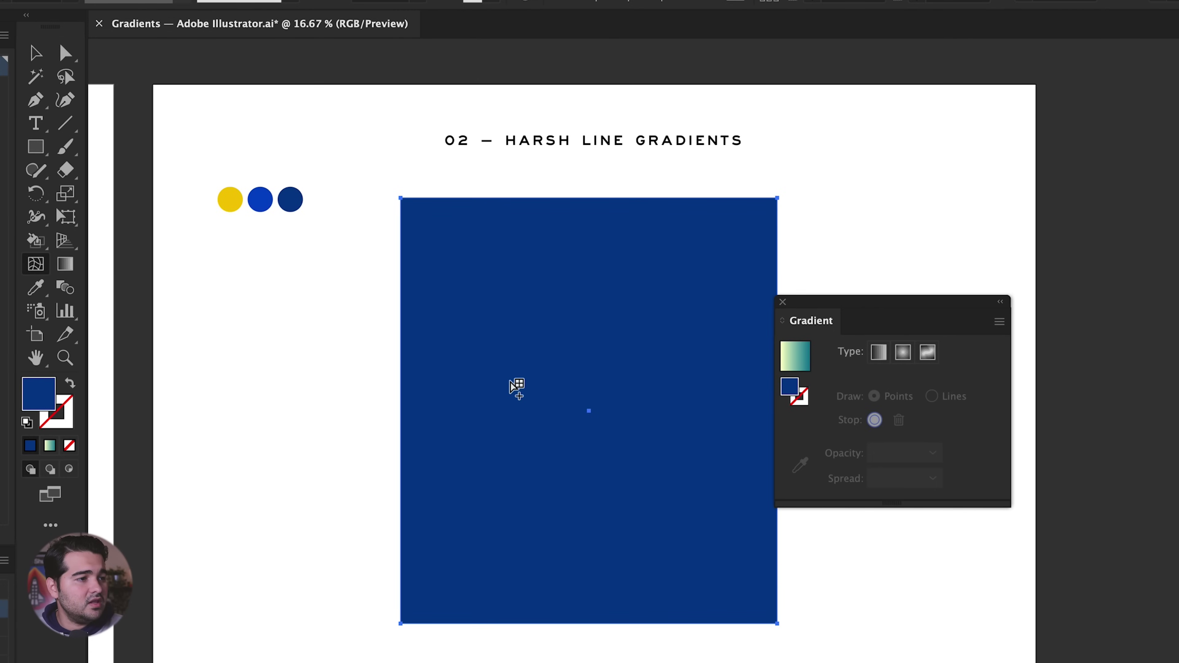
pyautogui.click(591, 407)
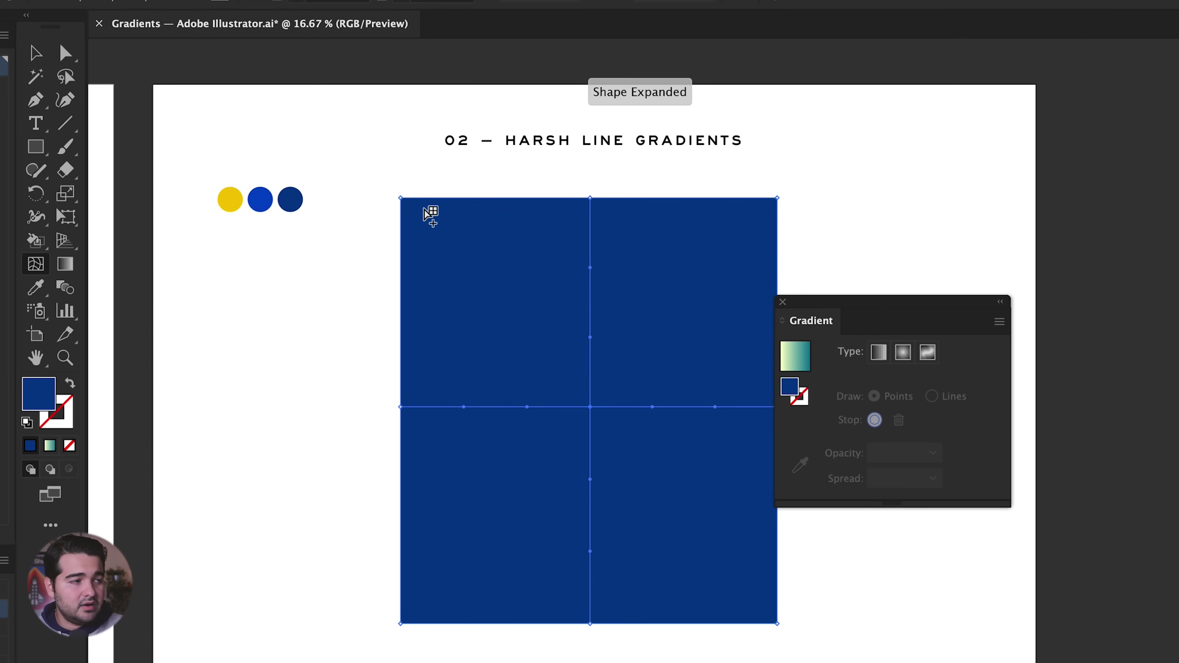
pyautogui.press('i')
pyautogui.click(230, 198)
pyautogui.press('v')
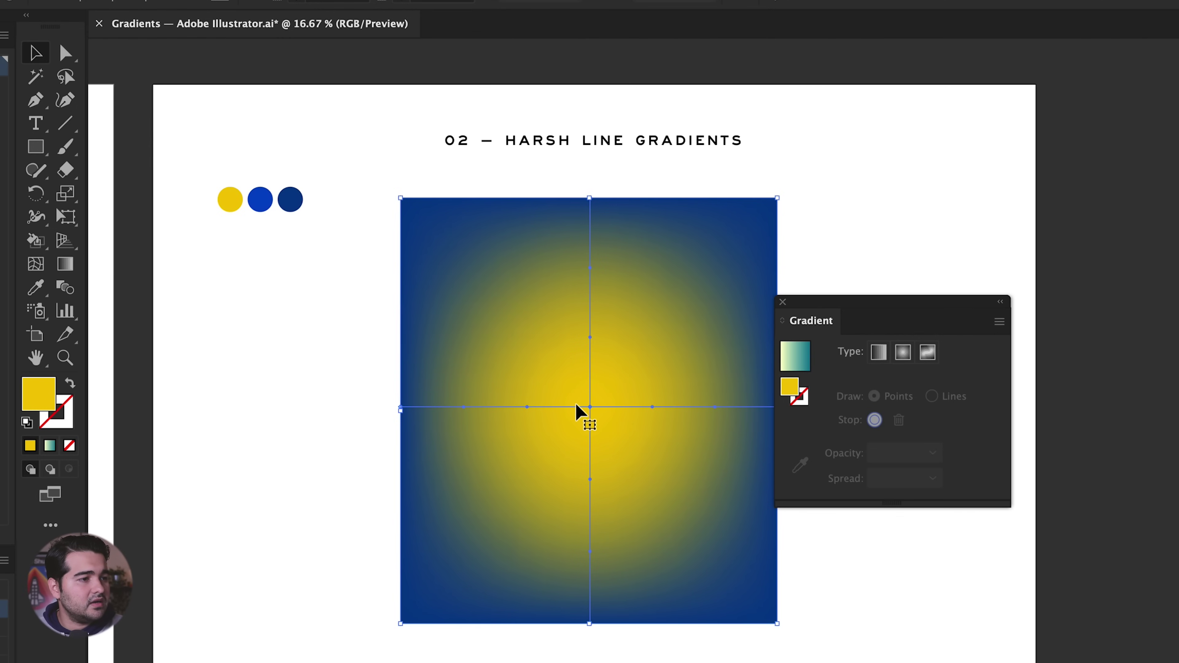
# - Swing the centre mesh point's left handle down toward the lower left and its lower handle out toward the lower-right corner
pyautogui.press('a')
pyautogui.press('super+shift+a')
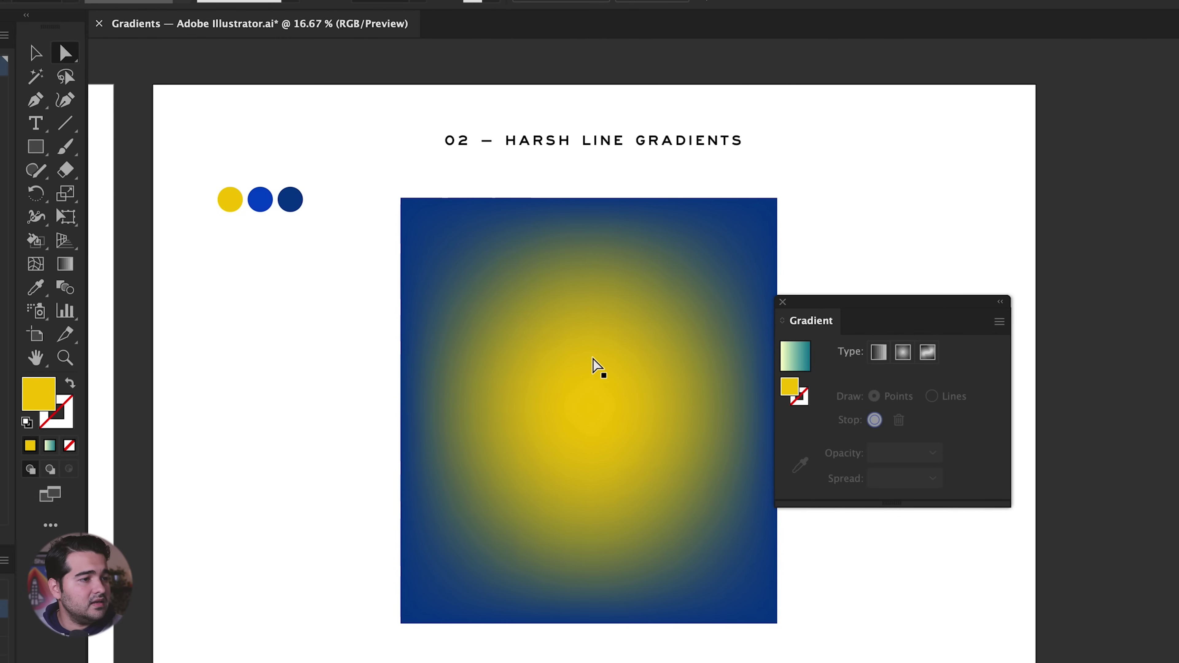
pyautogui.click(600, 416)
pyautogui.click(590, 407)
pyautogui.moveTo(529, 407); pyautogui.dragTo(512, 540)
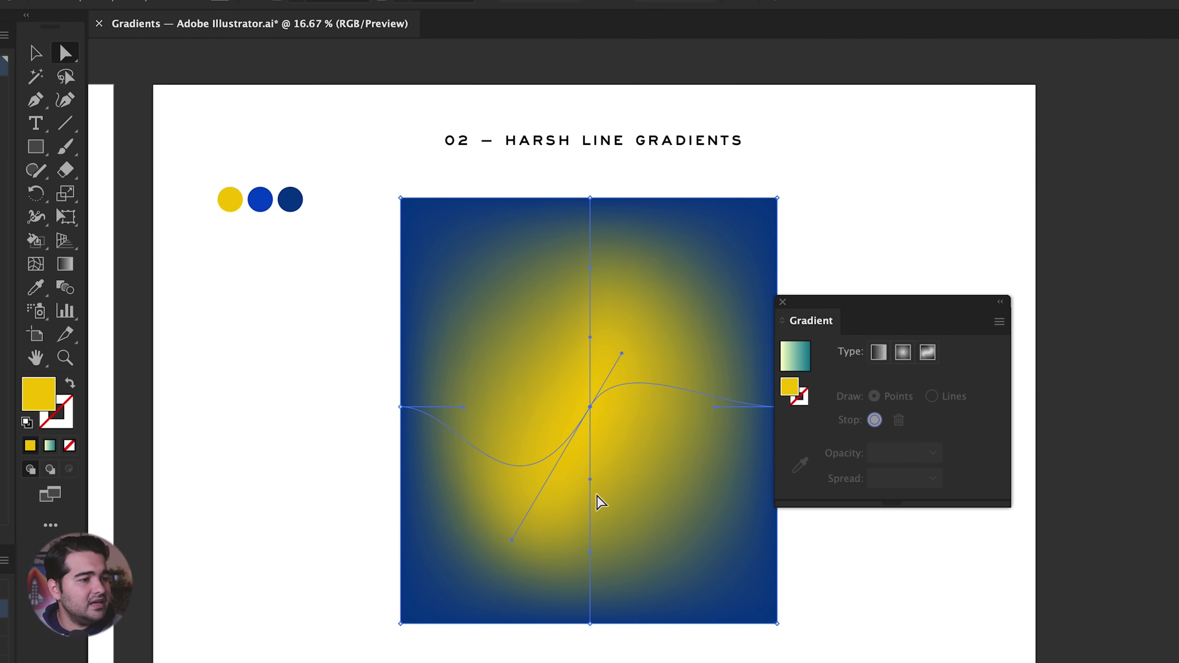
pyautogui.moveTo(591, 479); pyautogui.dragTo(775, 600)
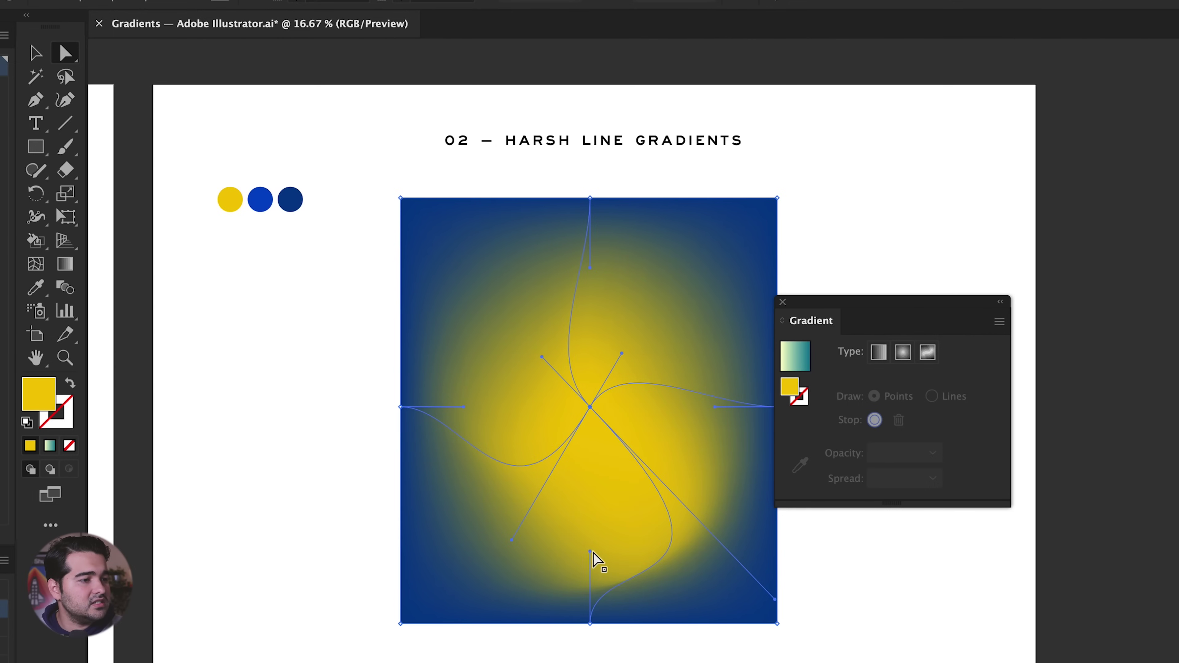
# - Pull the bottom-edge point's handle past the left edge, the left-edge point's handle beyond centre, and the right-edge point's handle upward
pyautogui.moveTo(591, 552); pyautogui.dragTo(386, 534)
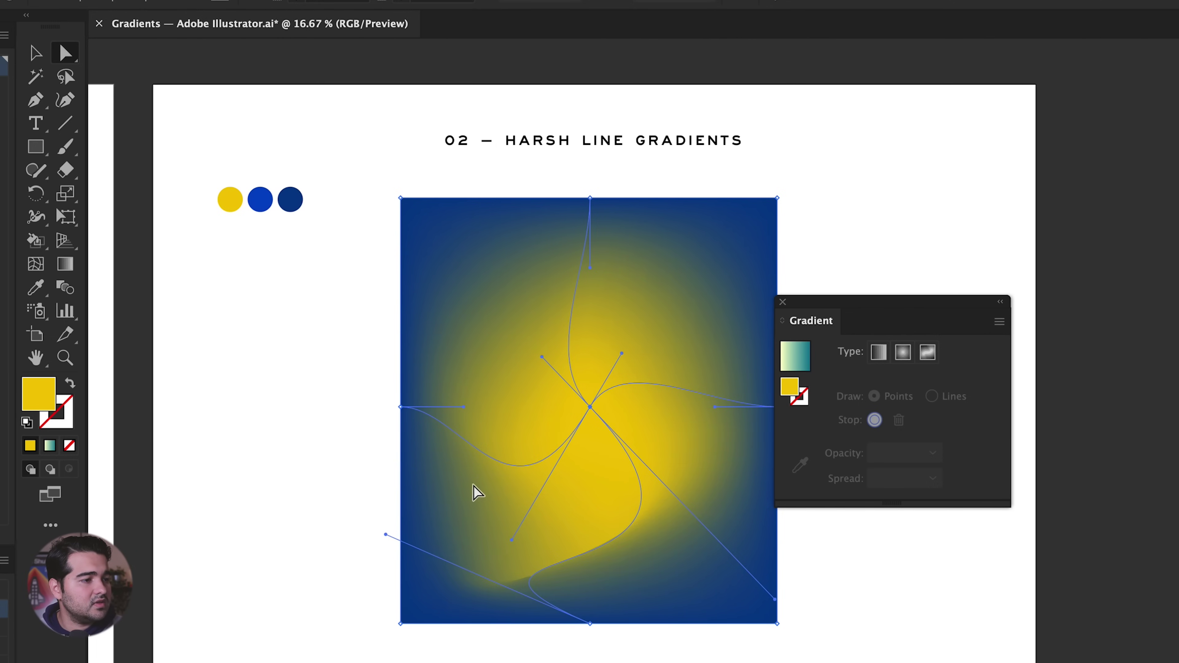
pyautogui.moveTo(464, 407); pyautogui.dragTo(628, 355)
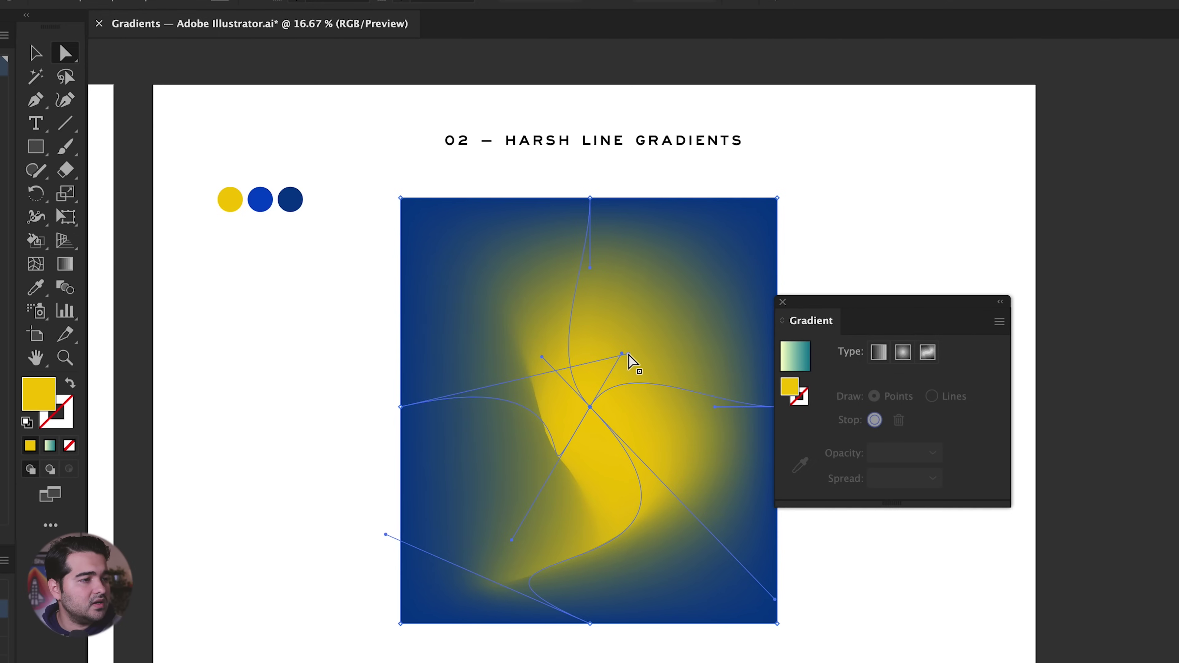
pyautogui.moveTo(716, 407); pyautogui.dragTo(698, 224)
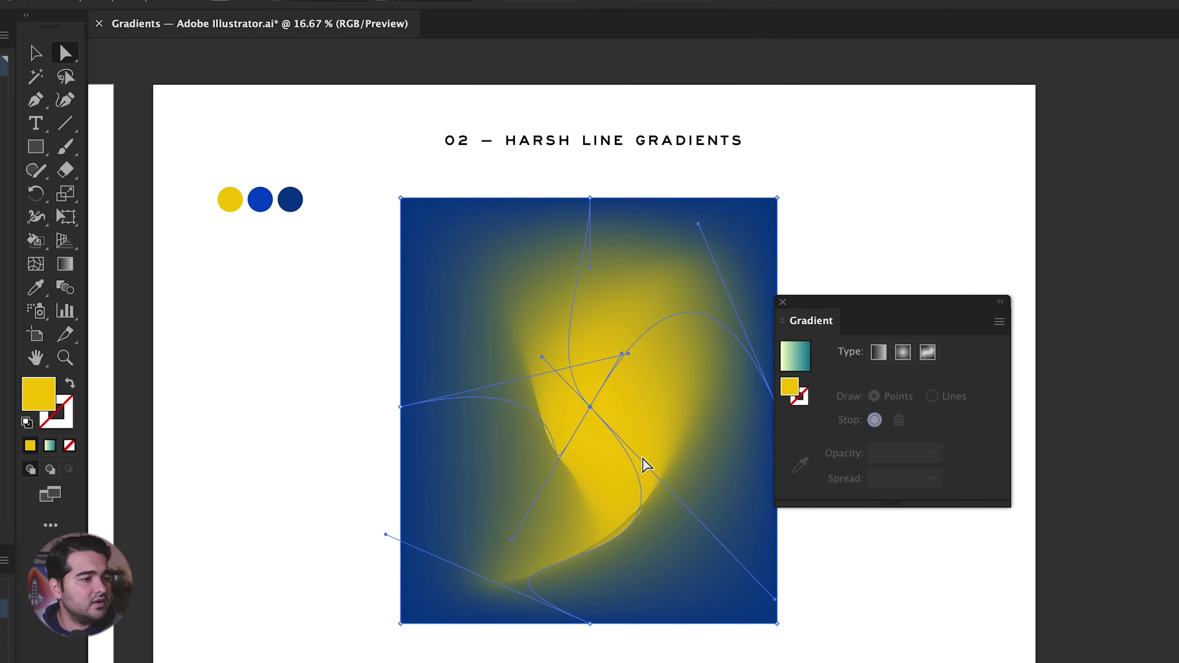
# - Refine the mesh curves by lengthening the centre point's diagonal handles, shortening the bottom-edge handle and angling the top-edge handle to the right
pyautogui.moveTo(773, 601); pyautogui.dragTo(778, 628)
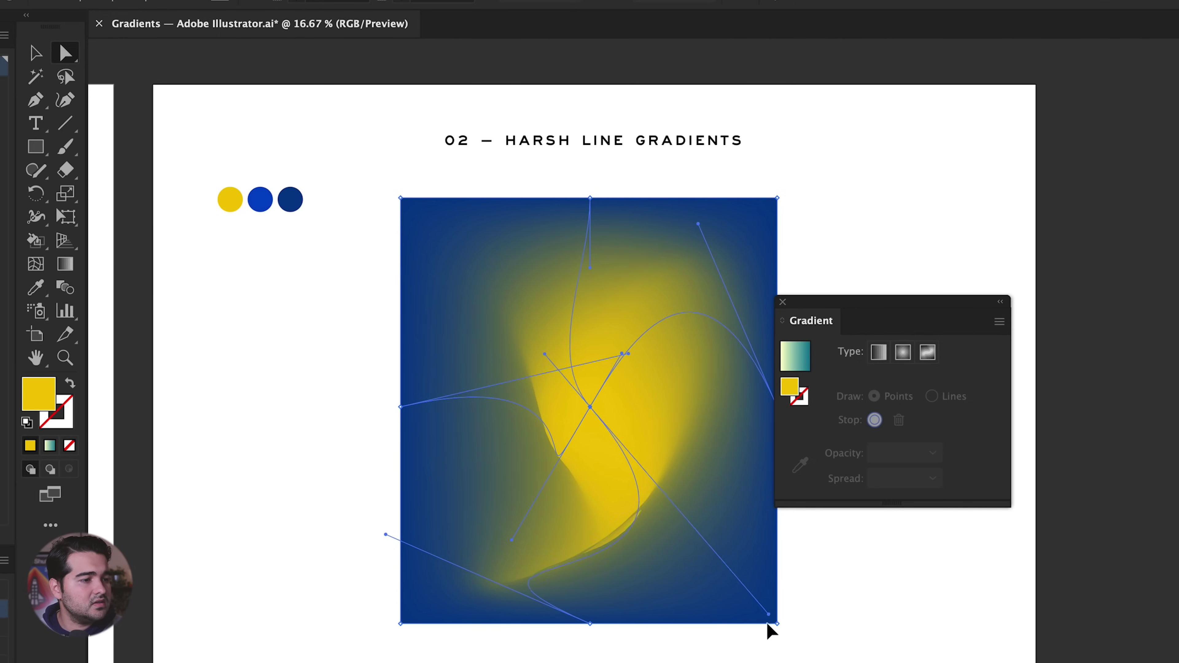
pyautogui.moveTo(388, 539); pyautogui.dragTo(519, 580)
pyautogui.moveTo(556, 368); pyautogui.dragTo(469, 318)
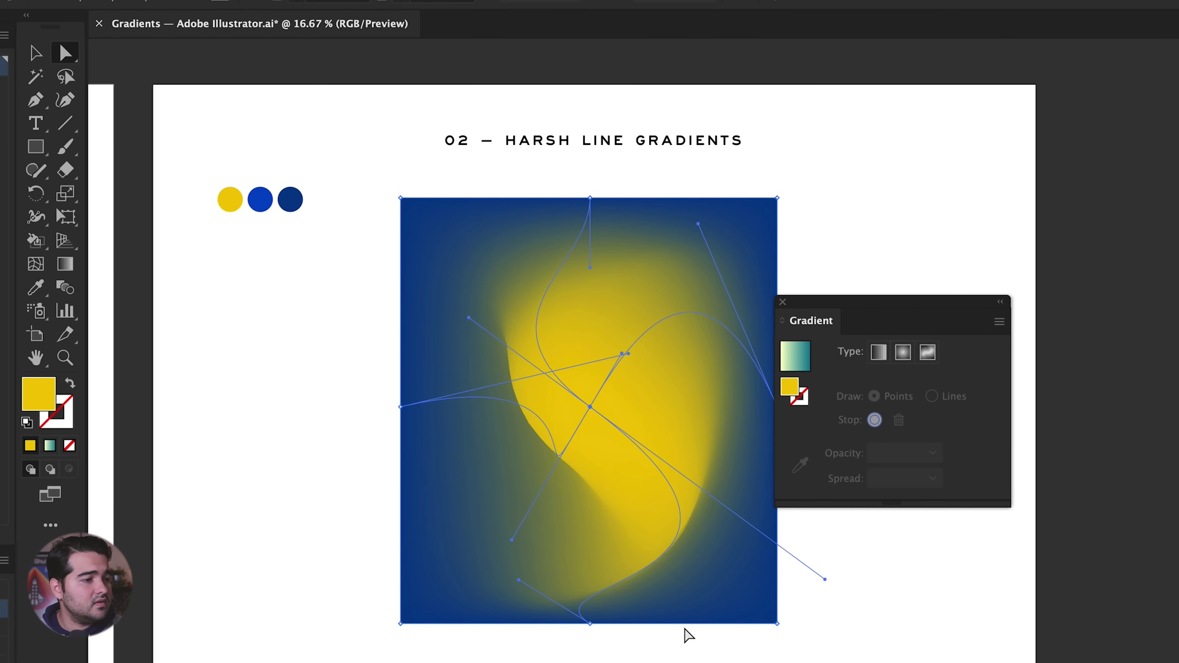
pyautogui.moveTo(519, 581); pyautogui.dragTo(485, 581)
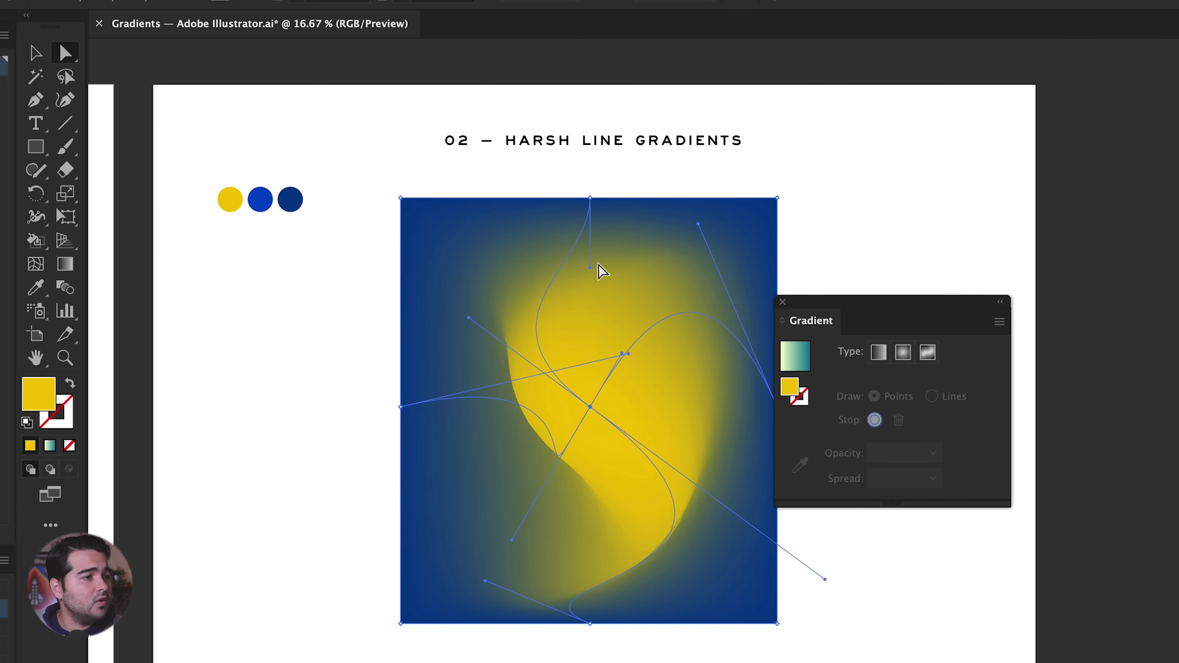
pyautogui.moveTo(592, 268); pyautogui.dragTo(652, 271)
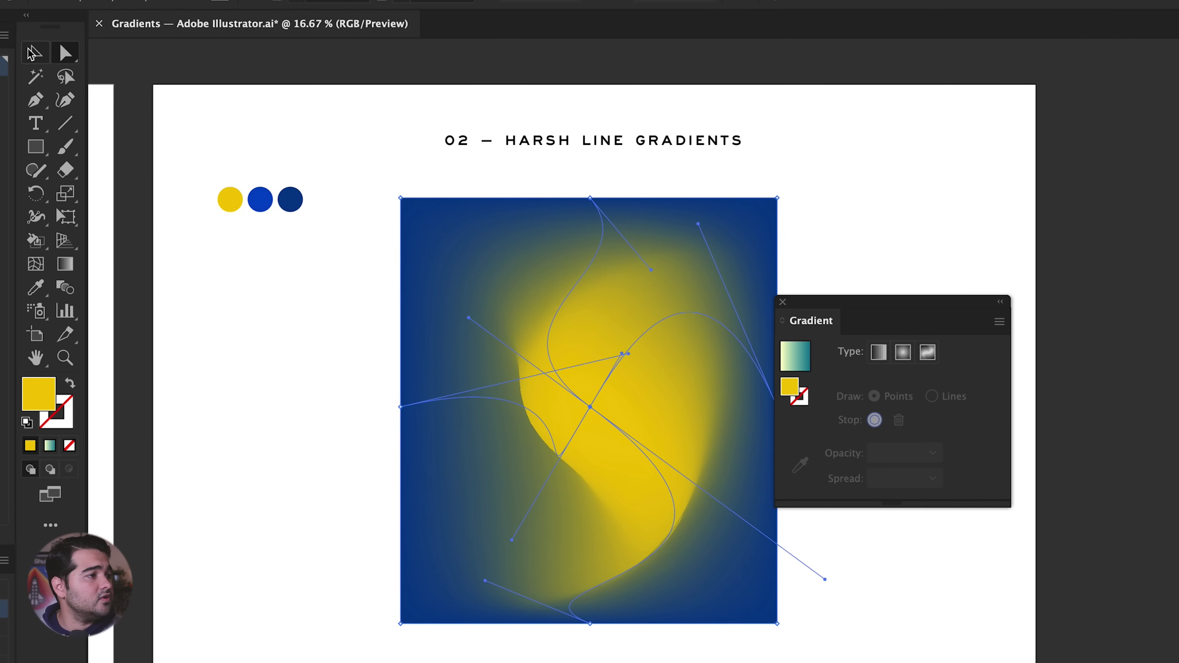
pyautogui.click(272, 441)
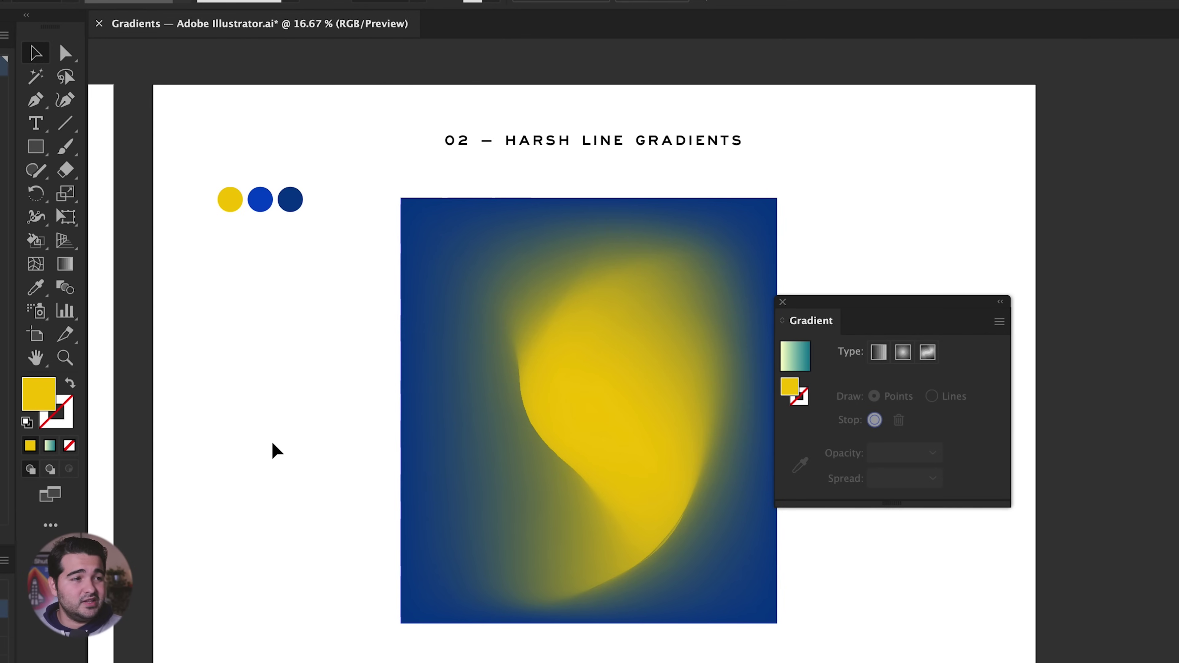
# - Apply a Gaussian Blur with a radius of 1.8 pixels to the yellow and blue mesh gradient
pyautogui.click(755, 351)
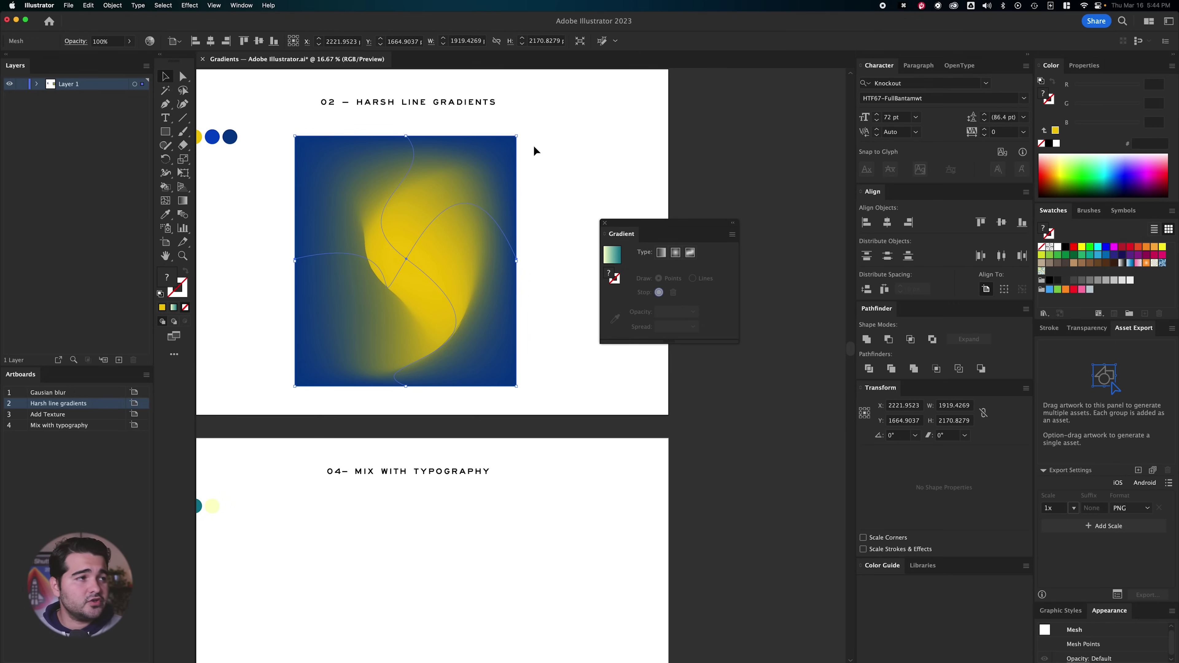
pyautogui.click(190, 5)
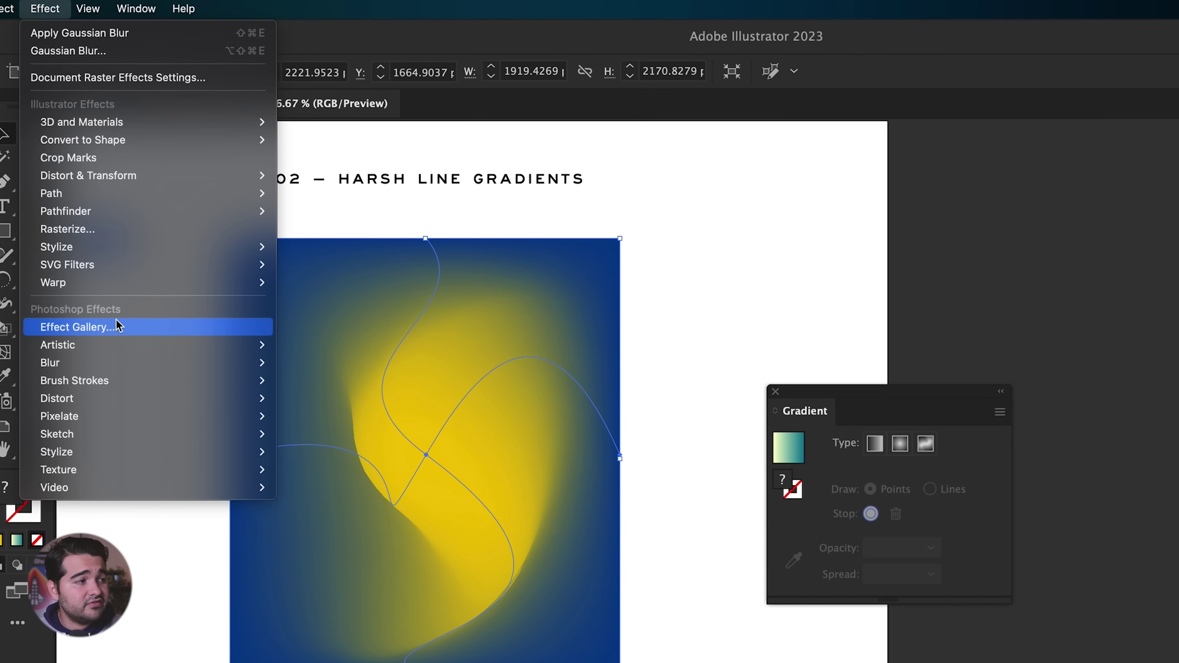
pyautogui.moveTo(129, 370)
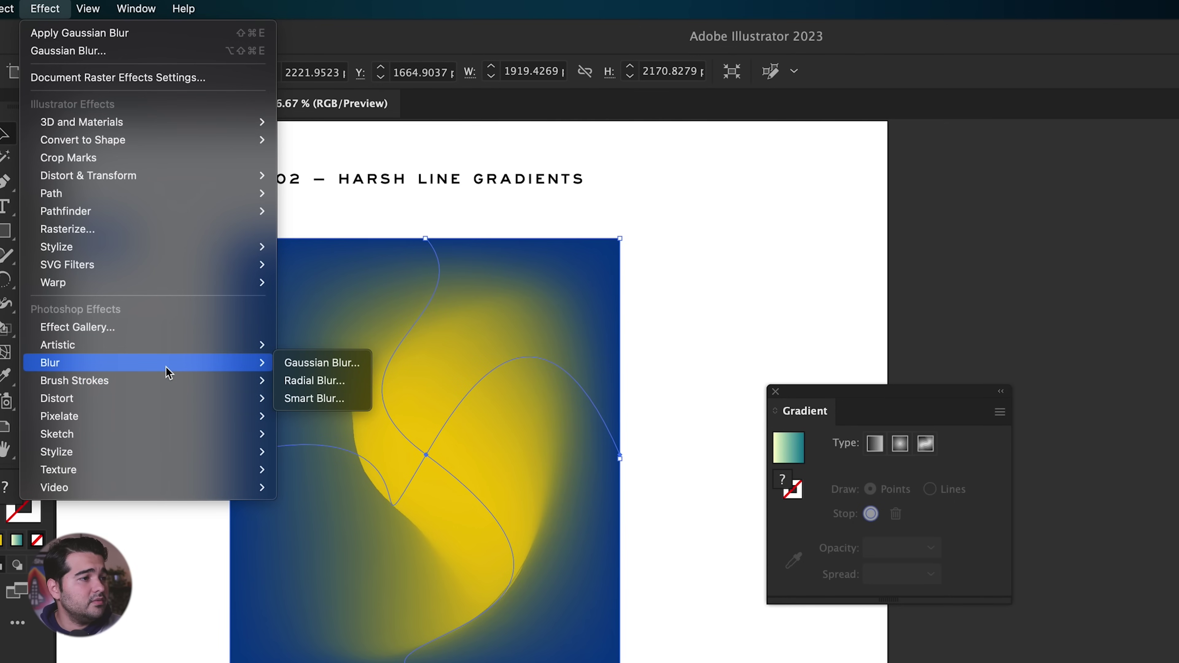
pyautogui.click(322, 363)
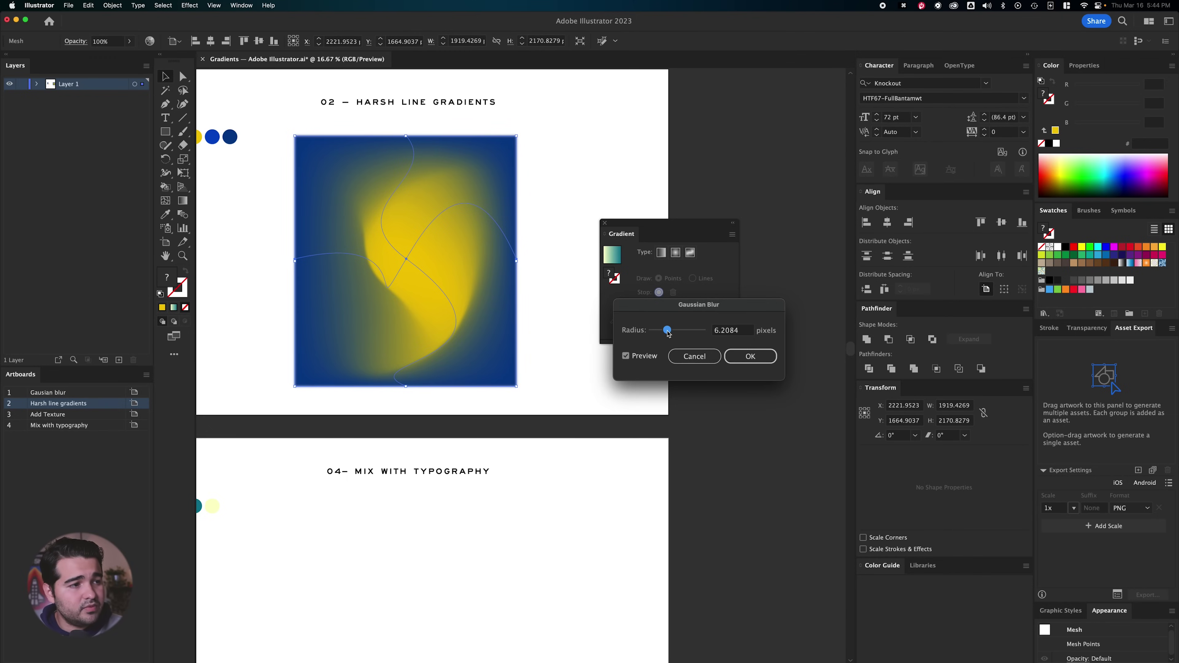
pyautogui.moveTo(667, 332); pyautogui.dragTo(656, 331)
pyautogui.press('Tab')
pyautogui.write('1.8')
pyautogui.press('Return')
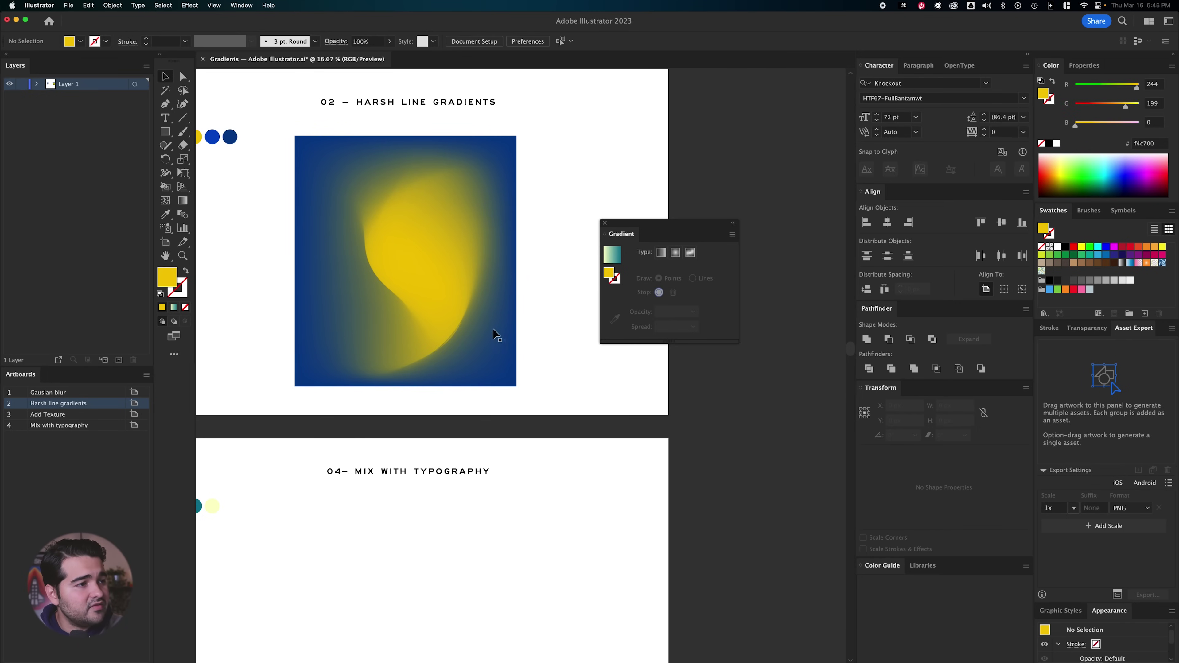
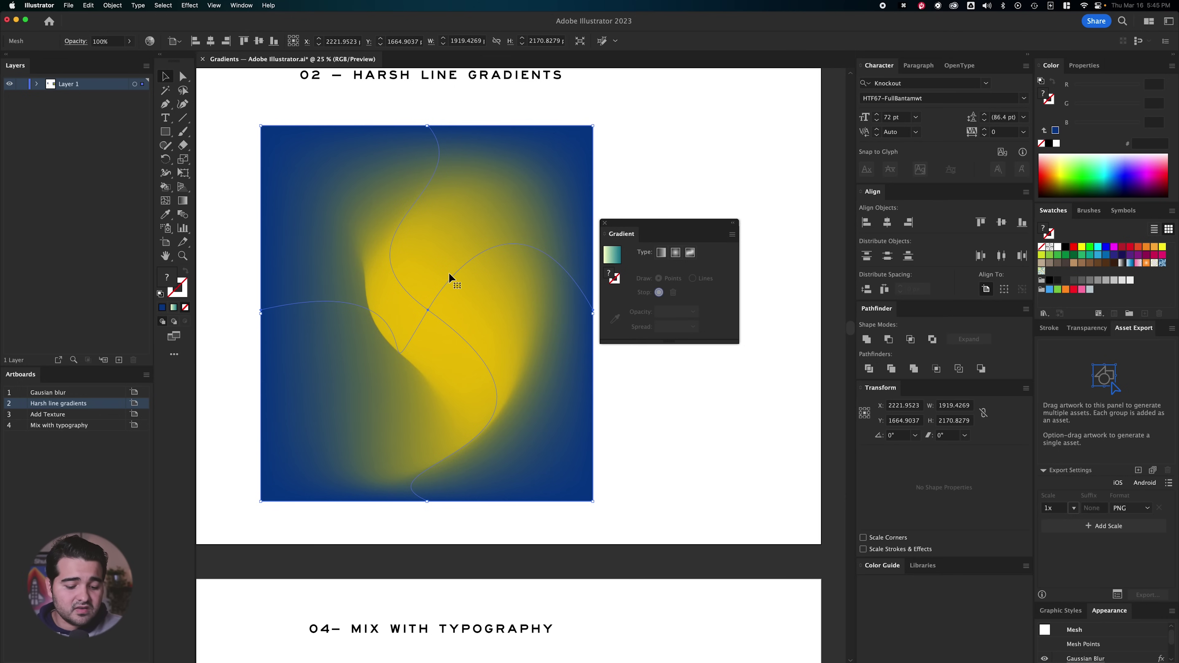
# - Copy the blurred mesh gradient and paste the duplicate directly in front of it
pyautogui.press('super+c')
pyautogui.press('super+f')
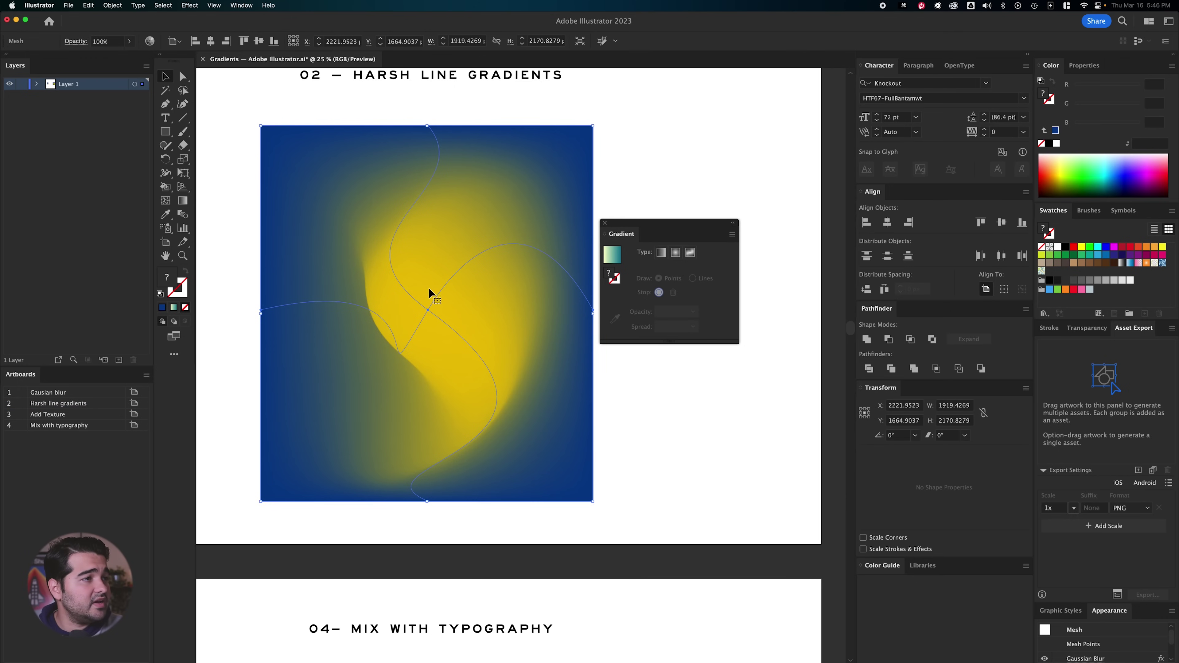
pyautogui.scroll(-1, 431, 283)
# - Recolour the mesh's yellow points at the centre, top and right to orange-red with the Color Picker
pyautogui.click(428, 307)
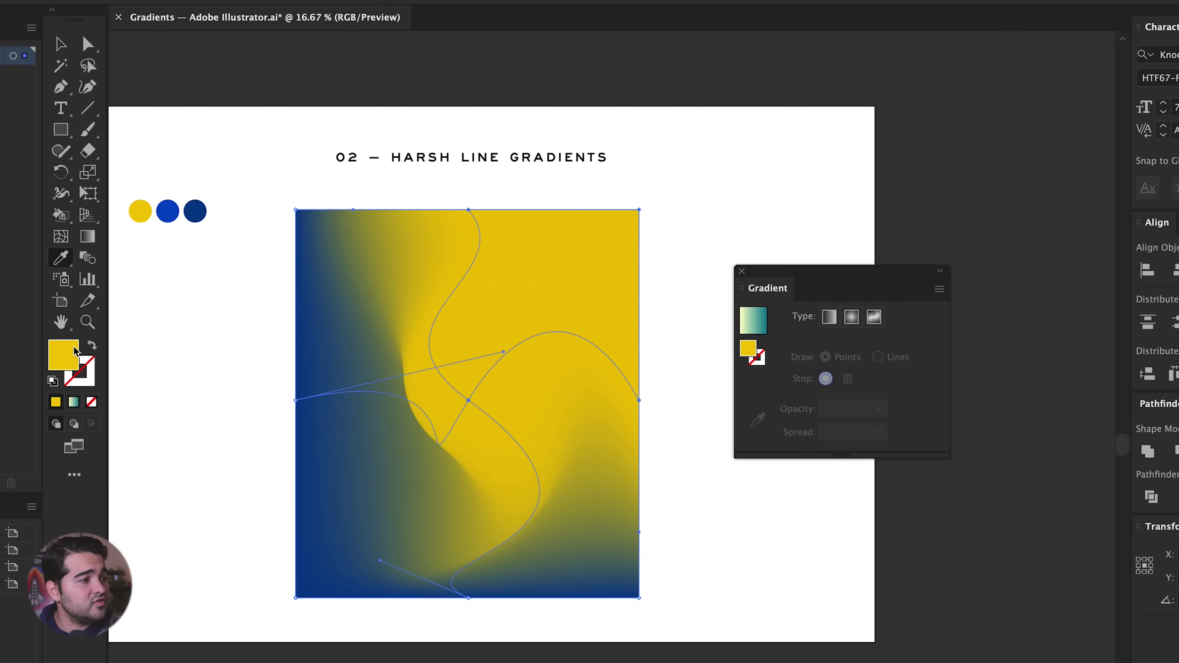
pyautogui.doubleClick(76, 351)
pyautogui.click(523, 402)
pyautogui.moveTo(584, 539); pyautogui.dragTo(584, 550)
pyautogui.click(512, 356)
pyautogui.click(742, 341)
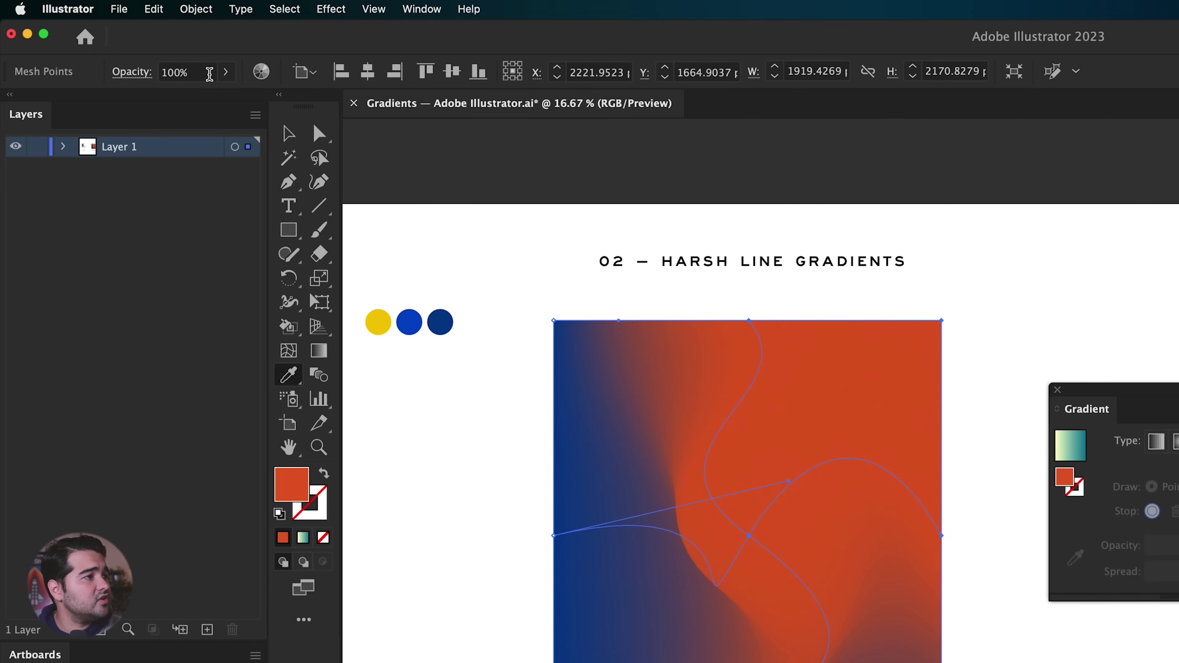
# - Lower the opacity of the selected orange-red mesh points to 40%
pyautogui.click(225, 72)
pyautogui.moveTo(223, 96); pyautogui.dragTo(184, 101)
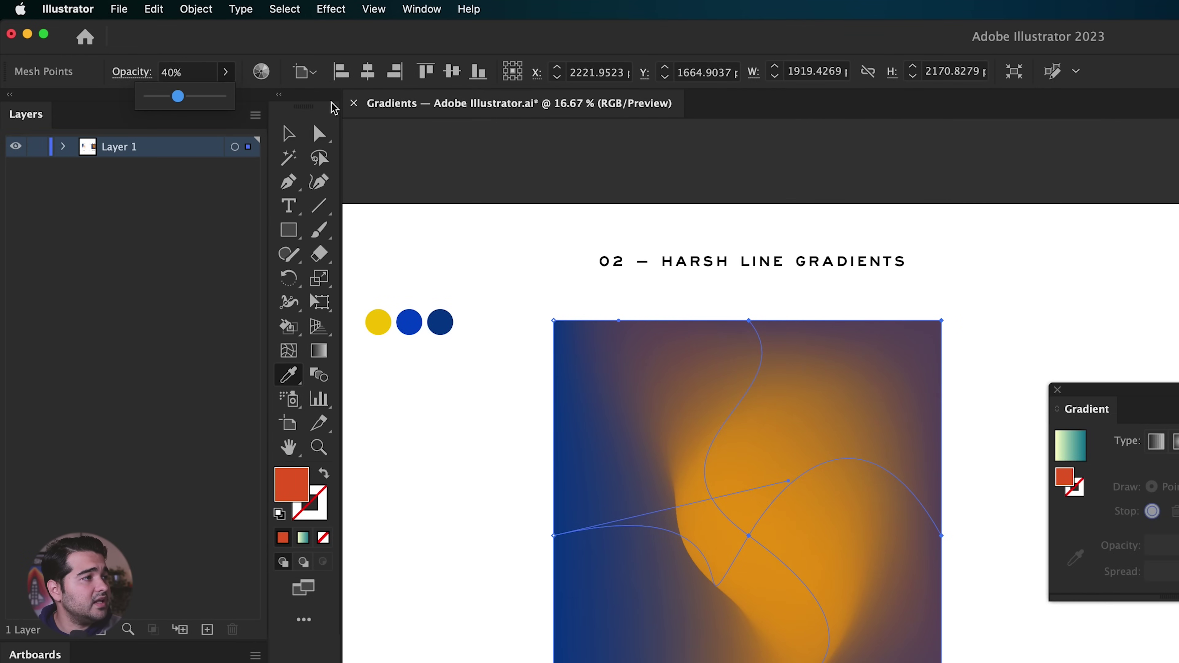
pyautogui.click(119, 71)
pyautogui.write('4')
pyautogui.press('Return')
# - Set the whole front mesh to the Hard Light blend mode at 65% opacity, after trying Screen and Soft Light
pyautogui.press('super+shift+a')
pyautogui.press('v')
pyautogui.click(874, 410)
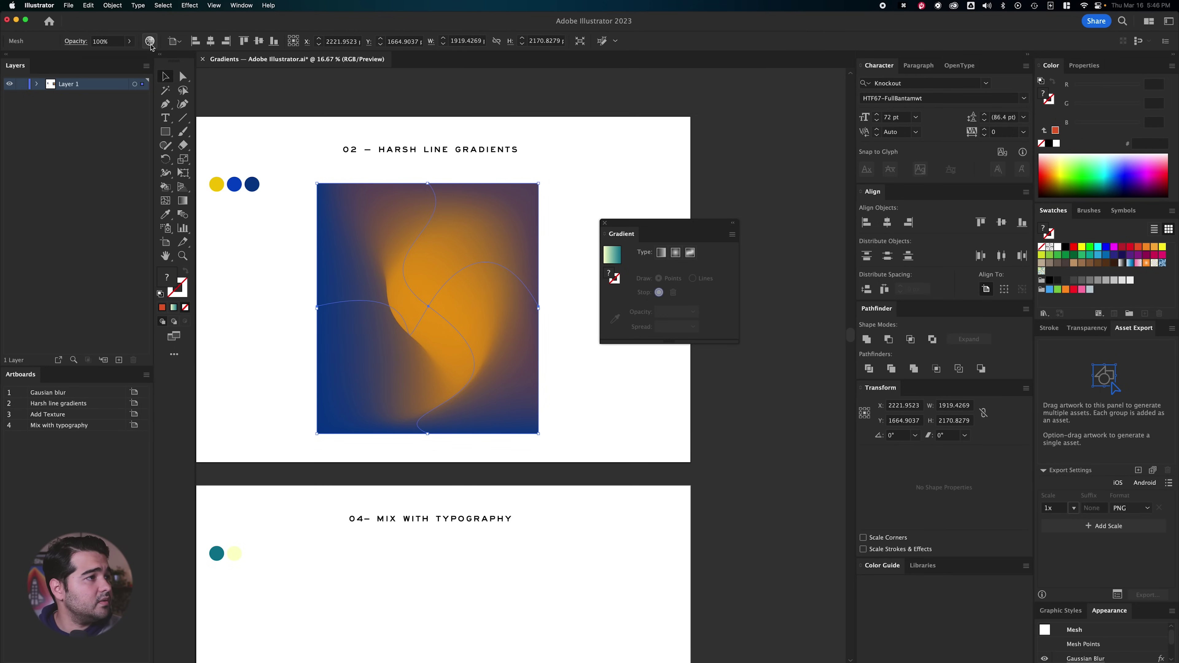
pyautogui.click(75, 42)
pyautogui.click(31, 61)
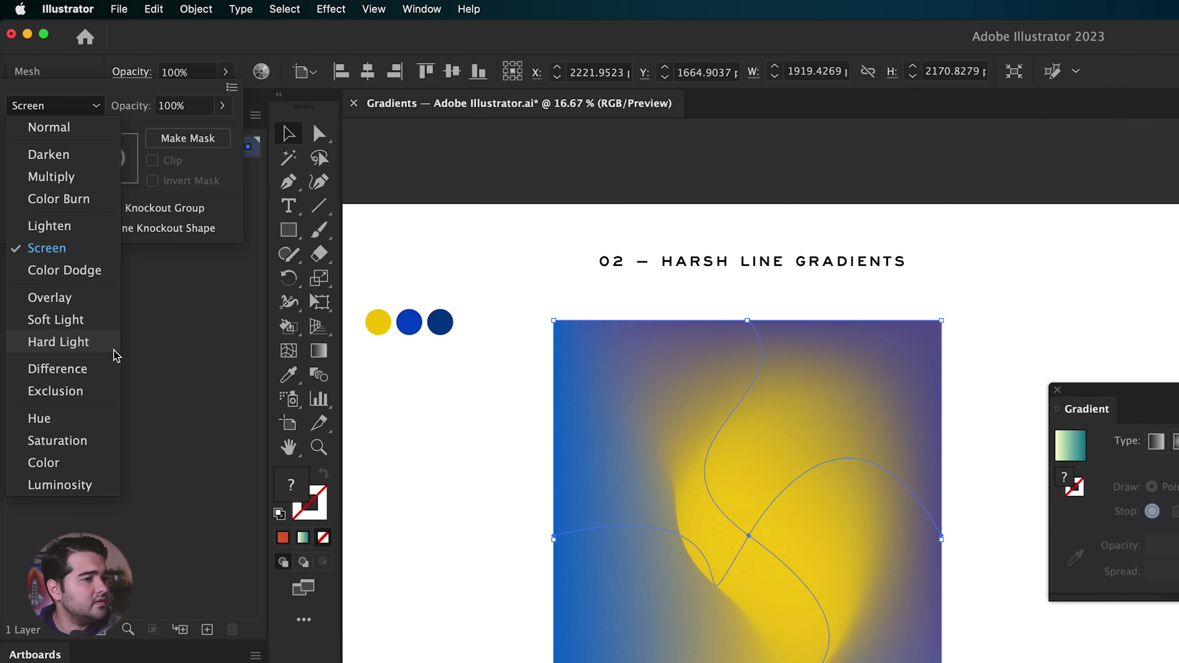
pyautogui.click(51, 185)
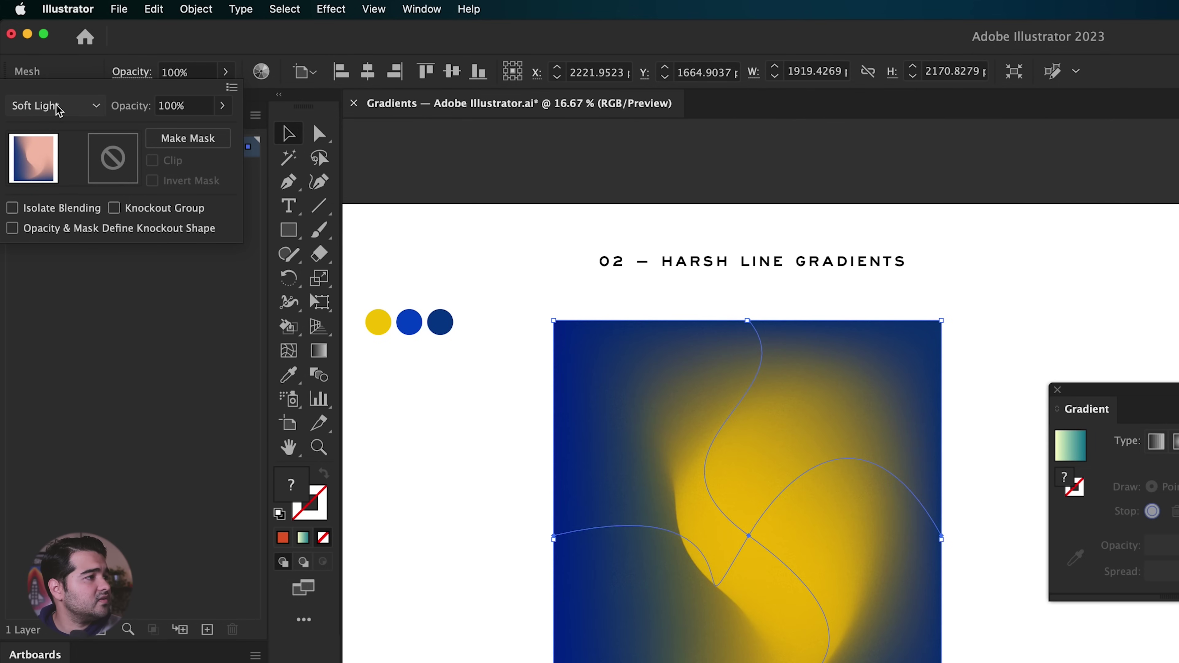
pyautogui.click(58, 110)
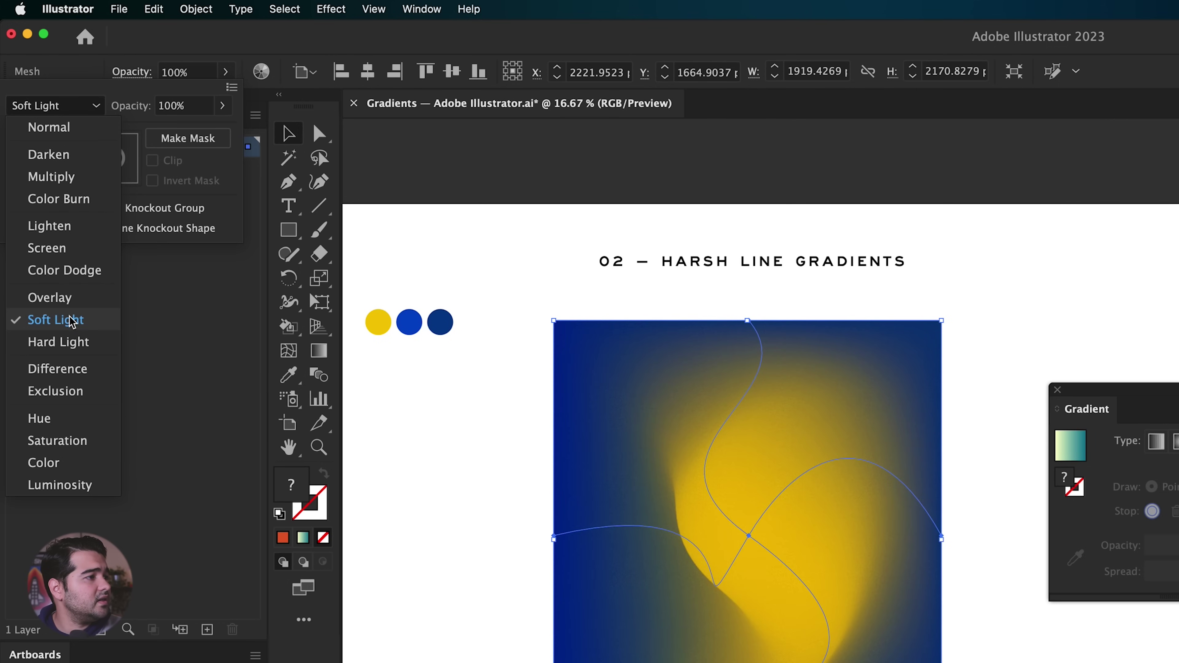
pyautogui.click(74, 342)
pyautogui.click(222, 106)
pyautogui.moveTo(228, 136); pyautogui.dragTo(191, 133)
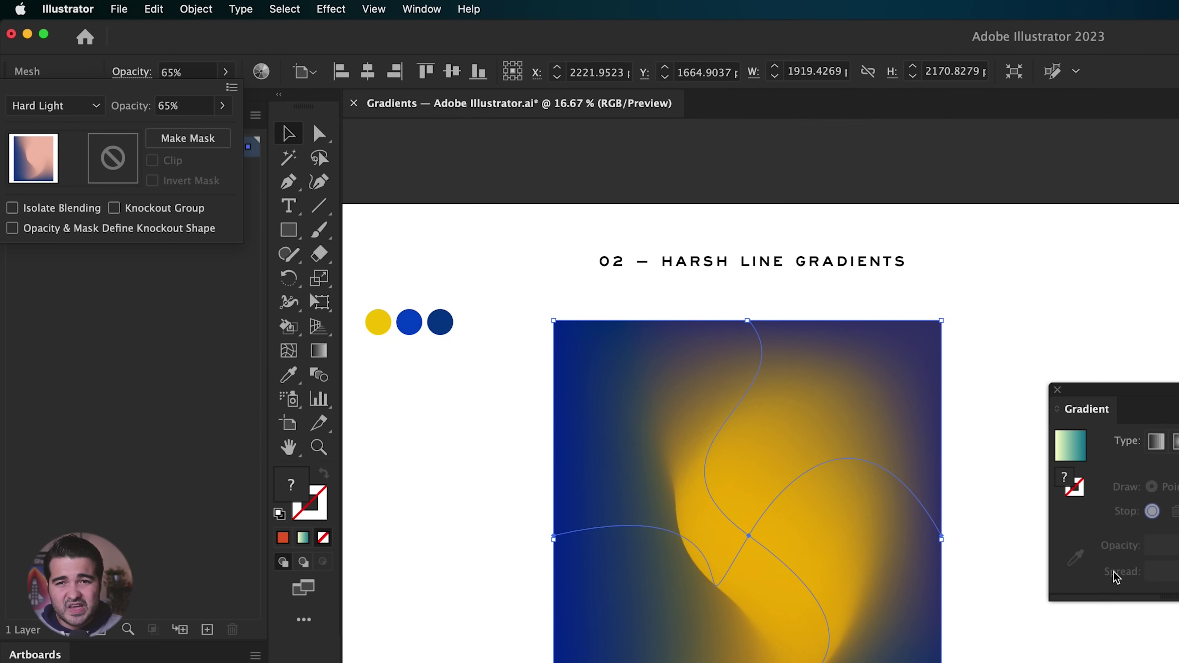
pyautogui.click(953, 248)
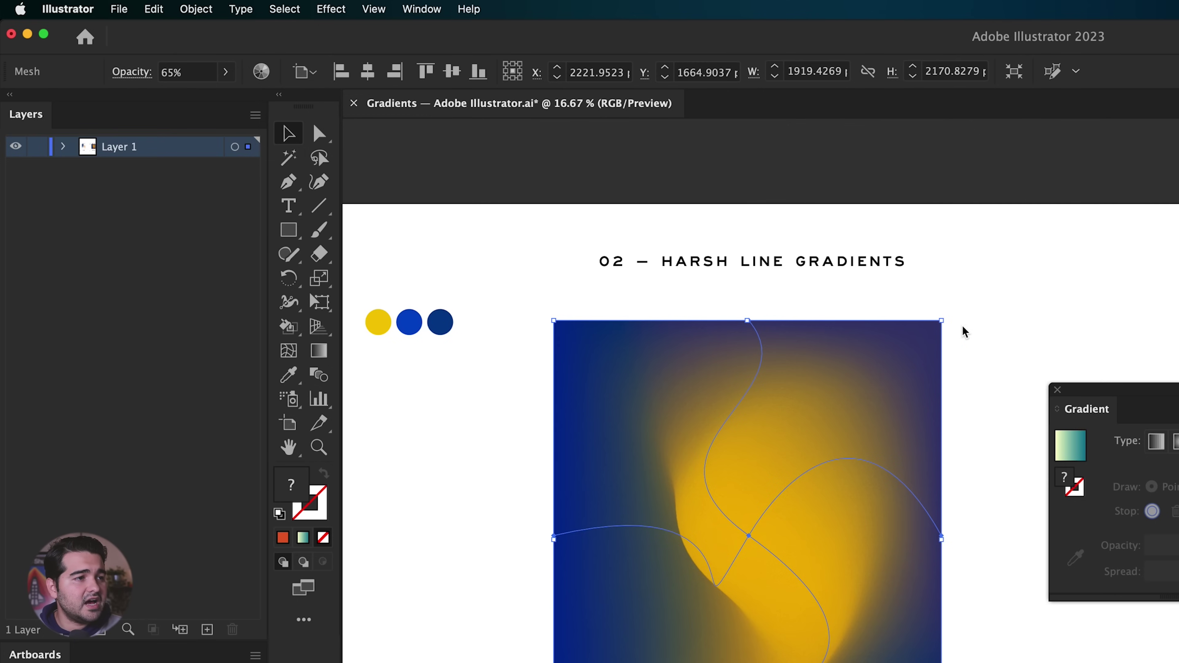
# - Deselect the mesh and move the Gradient panel clear of the artwork to inspect the harsh-line gradient
pyautogui.moveTo(964, 327); pyautogui.dragTo(1110, 315)
pyautogui.click(1113, 278)
pyautogui.moveTo(1152, 392); pyautogui.dragTo(1178, 385)
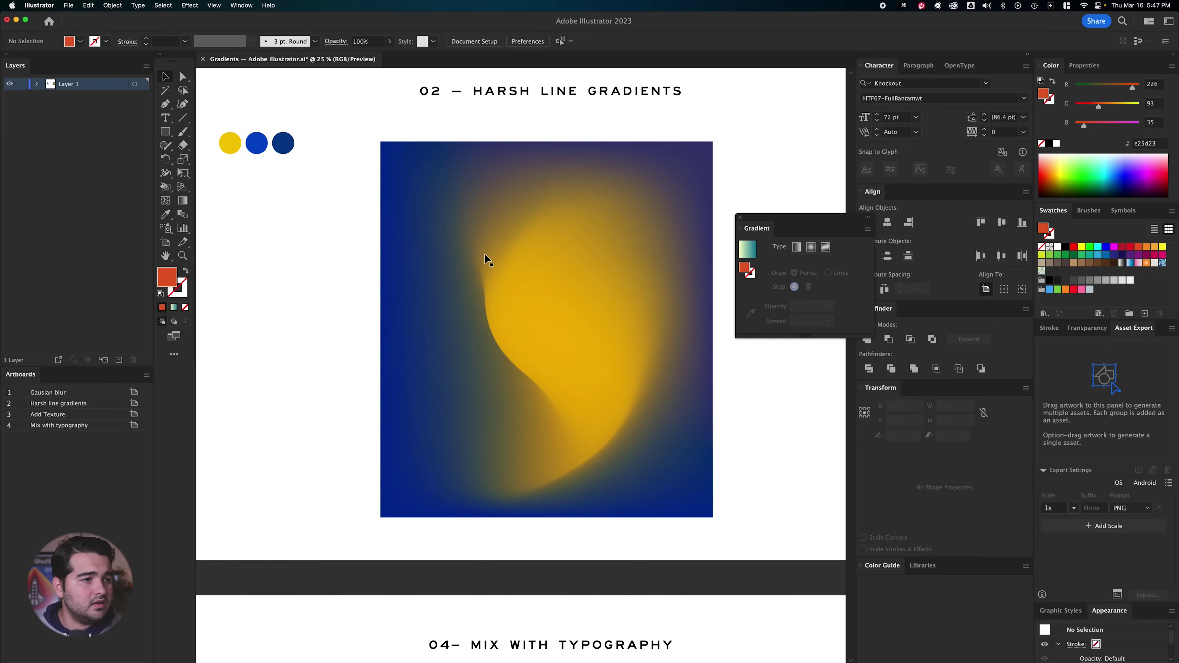
pyautogui.press('super+equal')
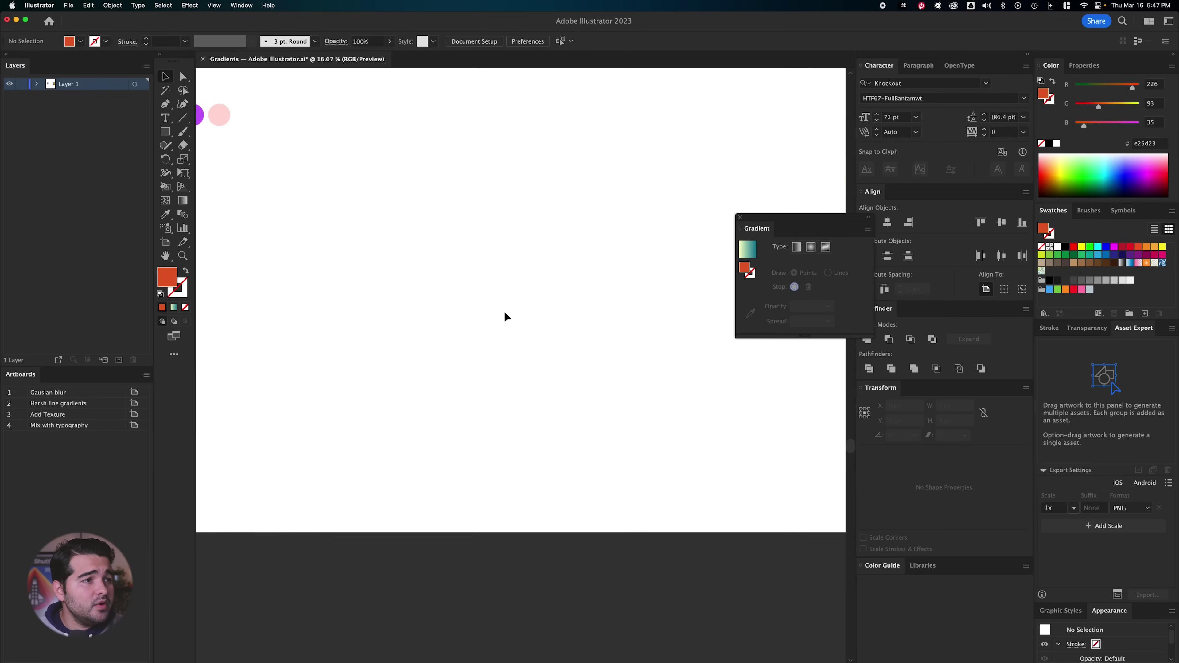
# - Draw a square about 2360 px per side below the 03 — Add Texture heading and fill it with the light pink sample colour
pyautogui.moveTo(517, 306); pyautogui.dragTo(550, 439)
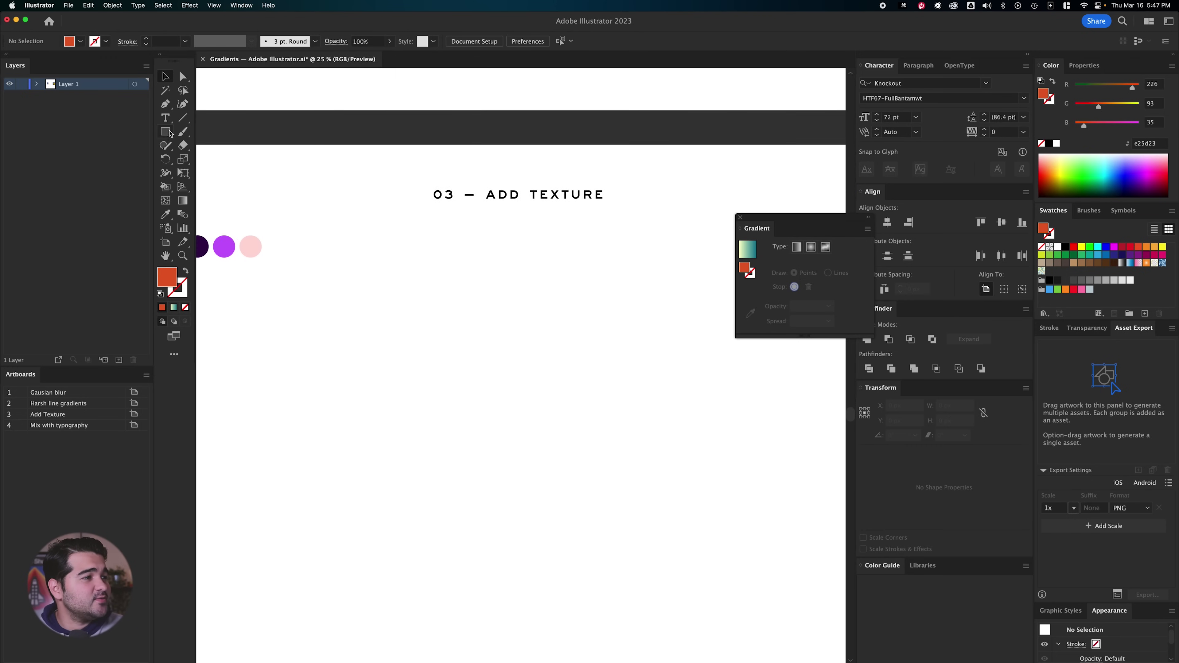
pyautogui.moveTo(314, 237)
pyautogui.mouseDown()
pyautogui.moveTo(737, 611)
pyautogui.moveTo(722, 646)
pyautogui.mouseUp()
pyautogui.press('i')
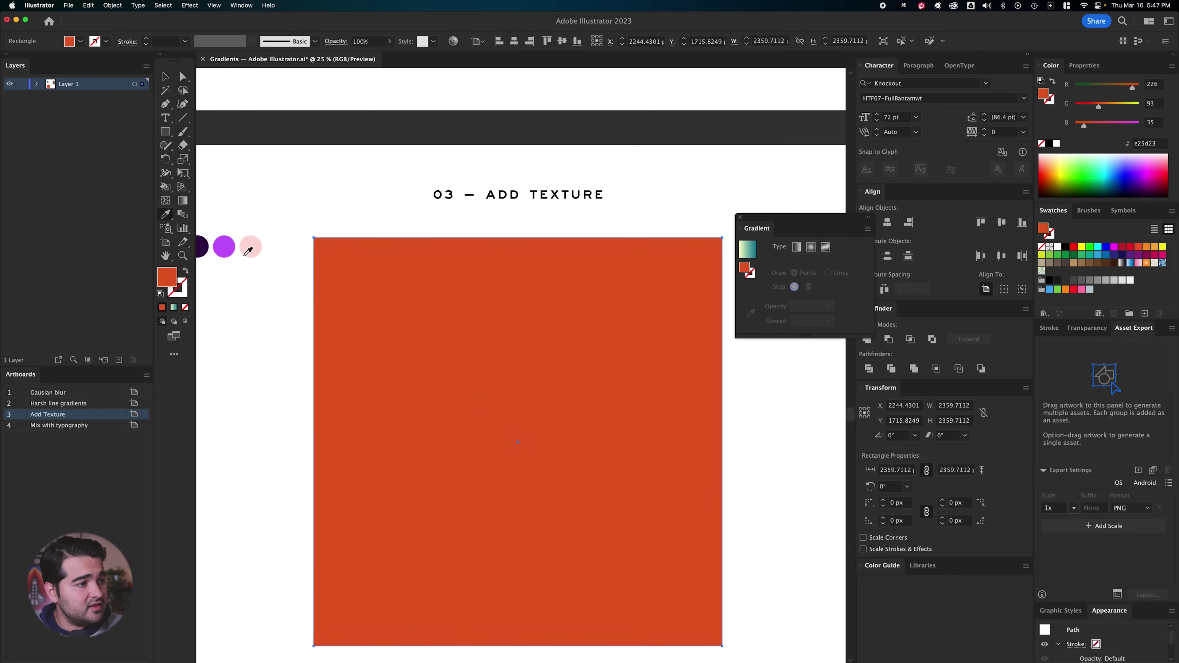
pyautogui.click(247, 251)
pyautogui.press('v')
pyautogui.moveTo(354, 416); pyautogui.dragTo(378, 362)
pyautogui.press('v')
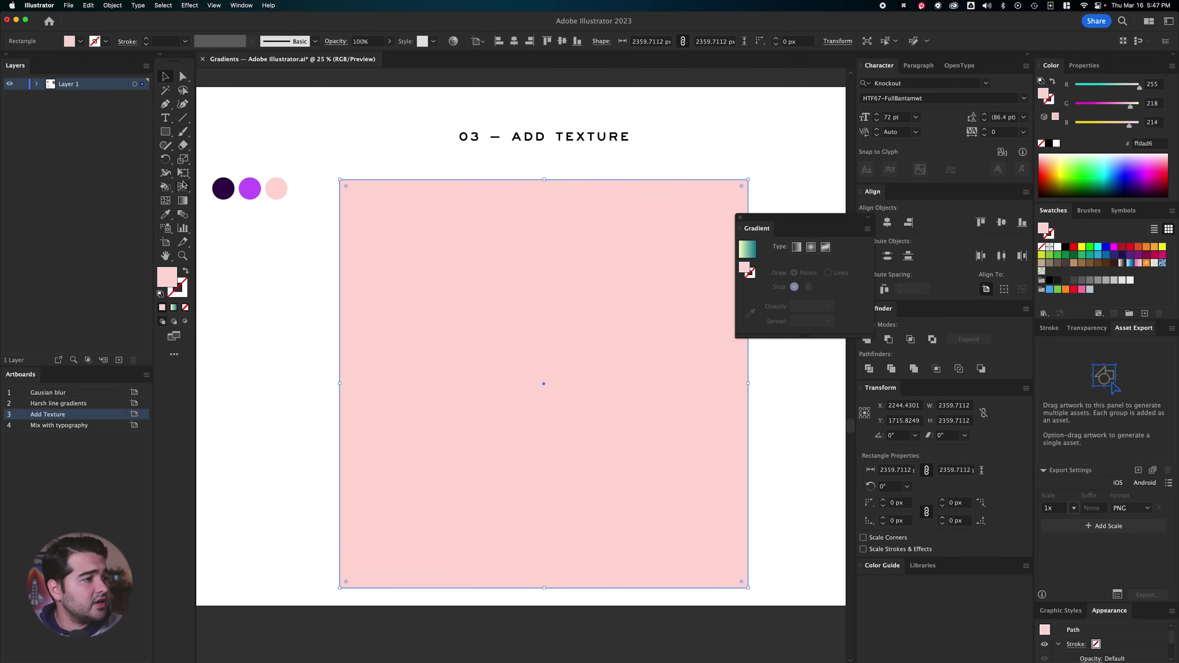
# - Add a gradient mesh point at the centre of the pink square and colour it with the dark purple sample
pyautogui.click(167, 201)
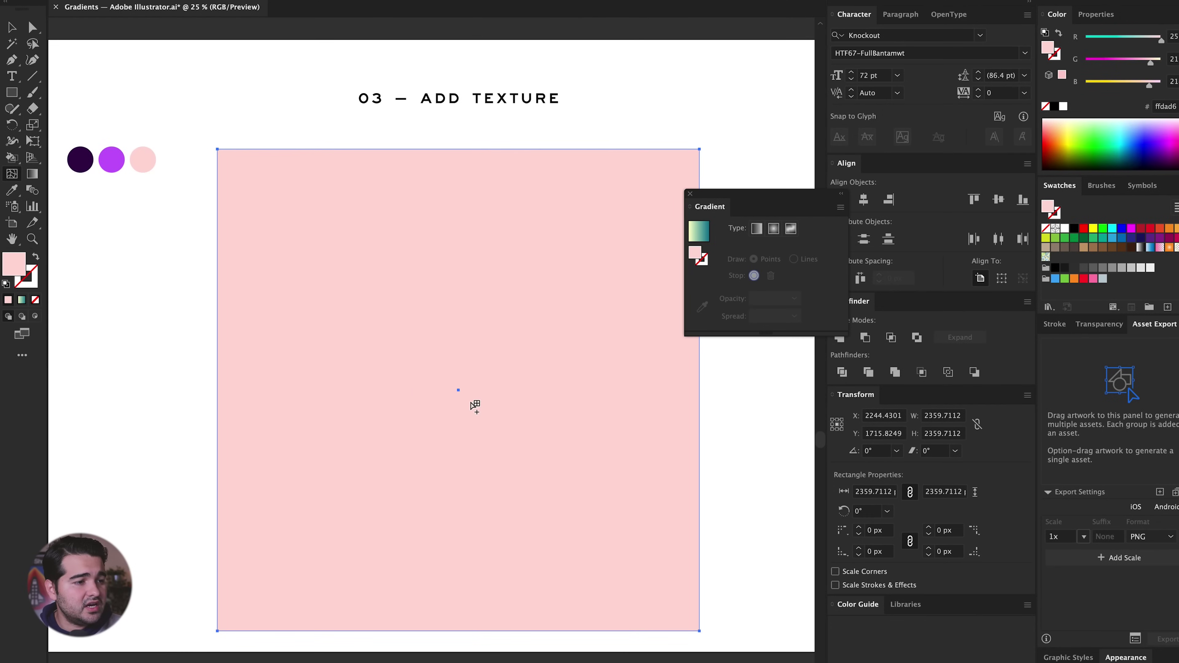
pyautogui.click(459, 390)
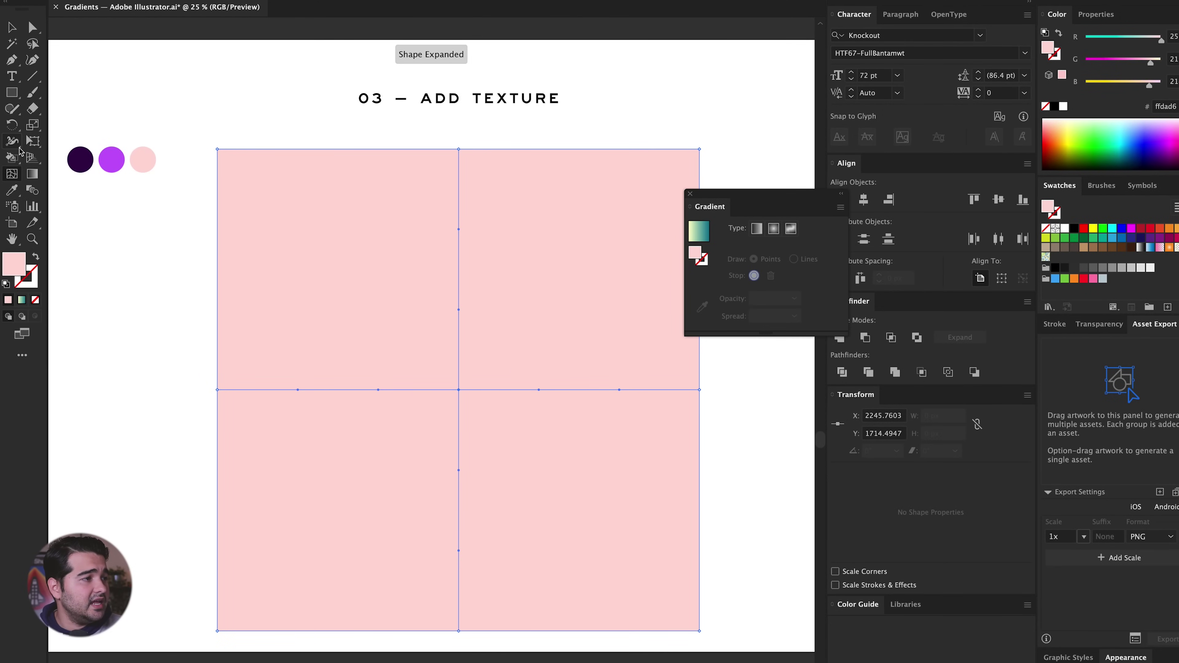
pyautogui.press('i')
pyautogui.click(80, 159)
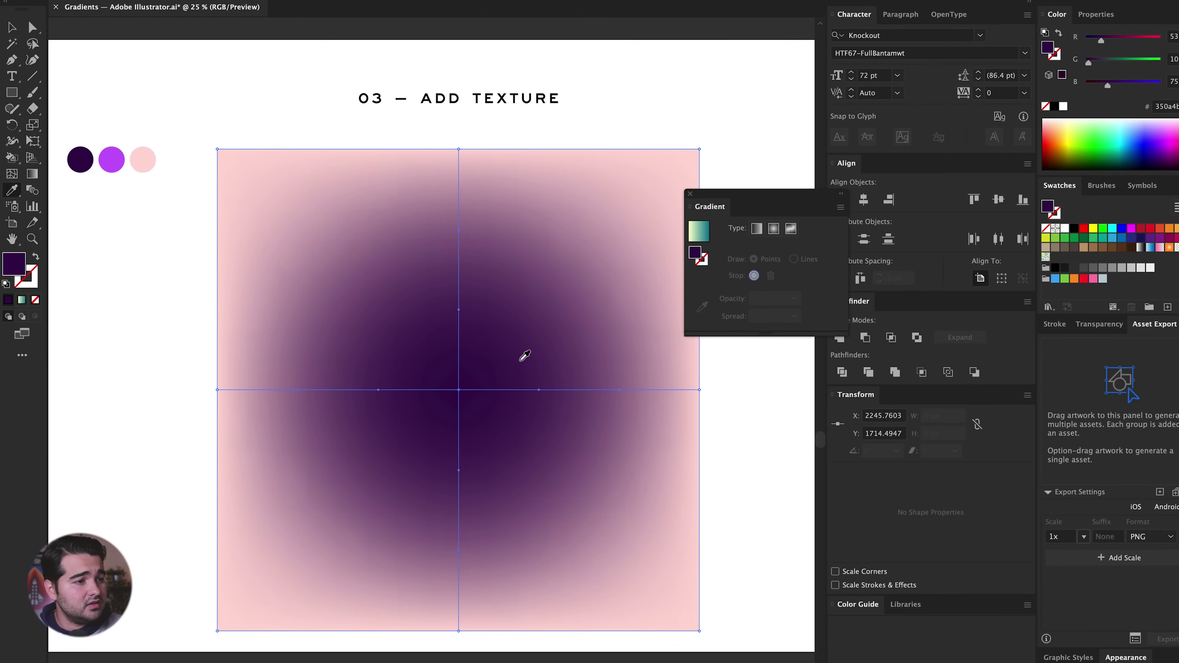
# - Bend the mesh lines into S-curves by angling the centre point's handles and lowering the left-edge handle
pyautogui.press('a')
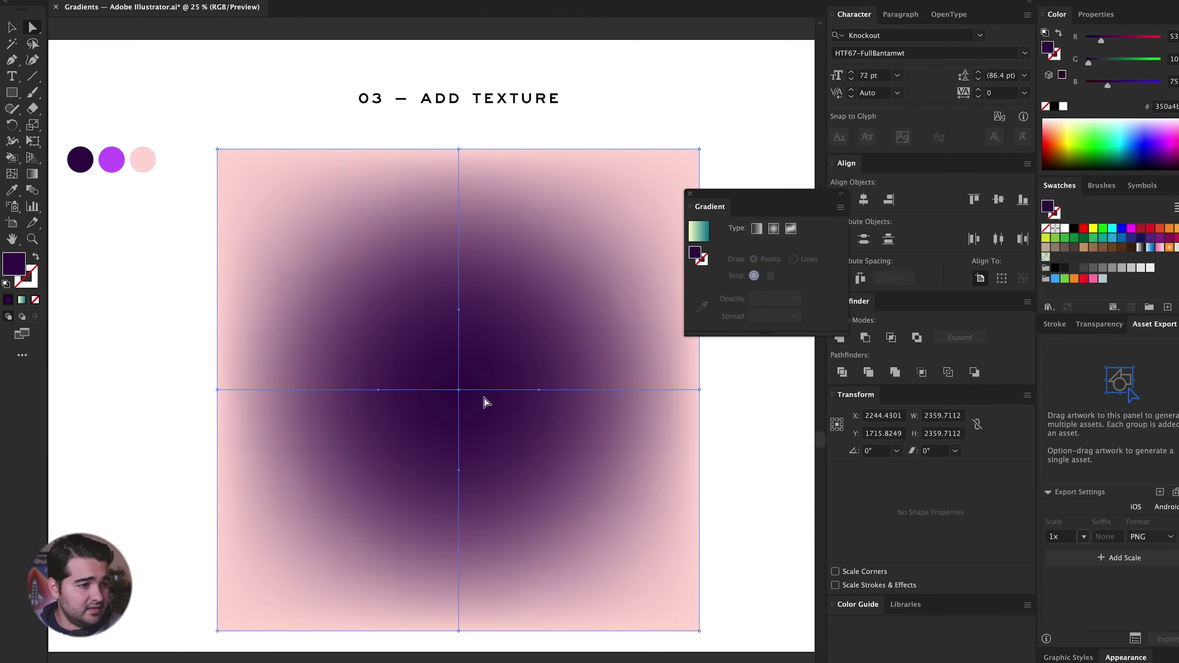
pyautogui.moveTo(377, 391); pyautogui.dragTo(354, 242)
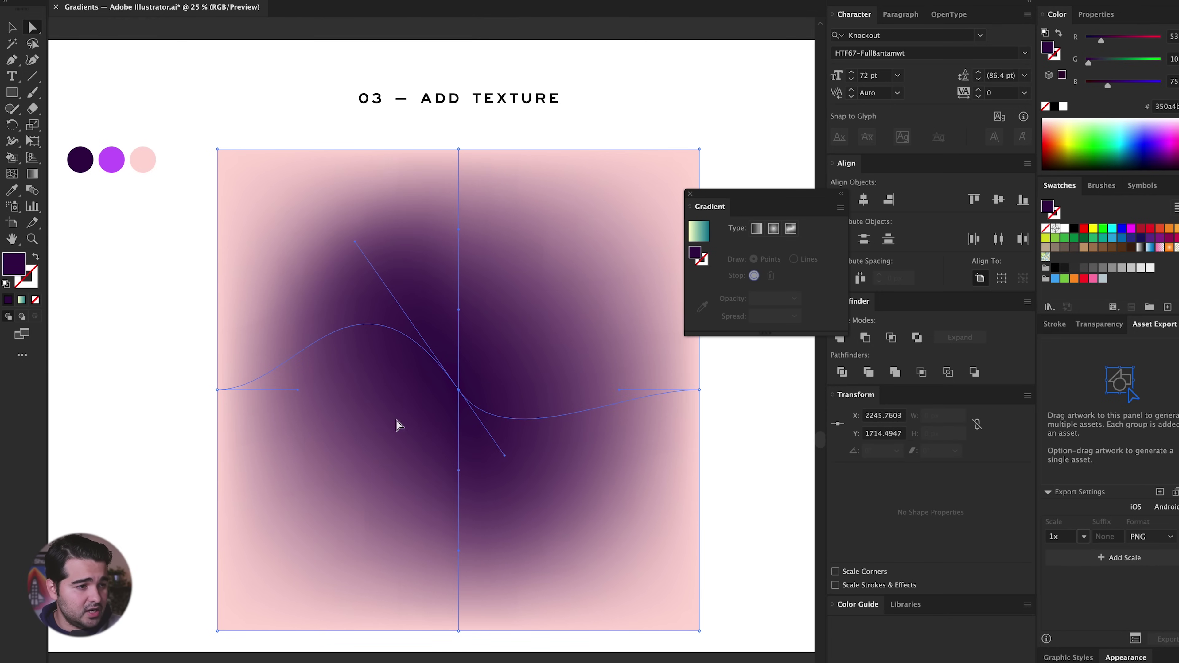
pyautogui.moveTo(299, 391); pyautogui.dragTo(365, 459)
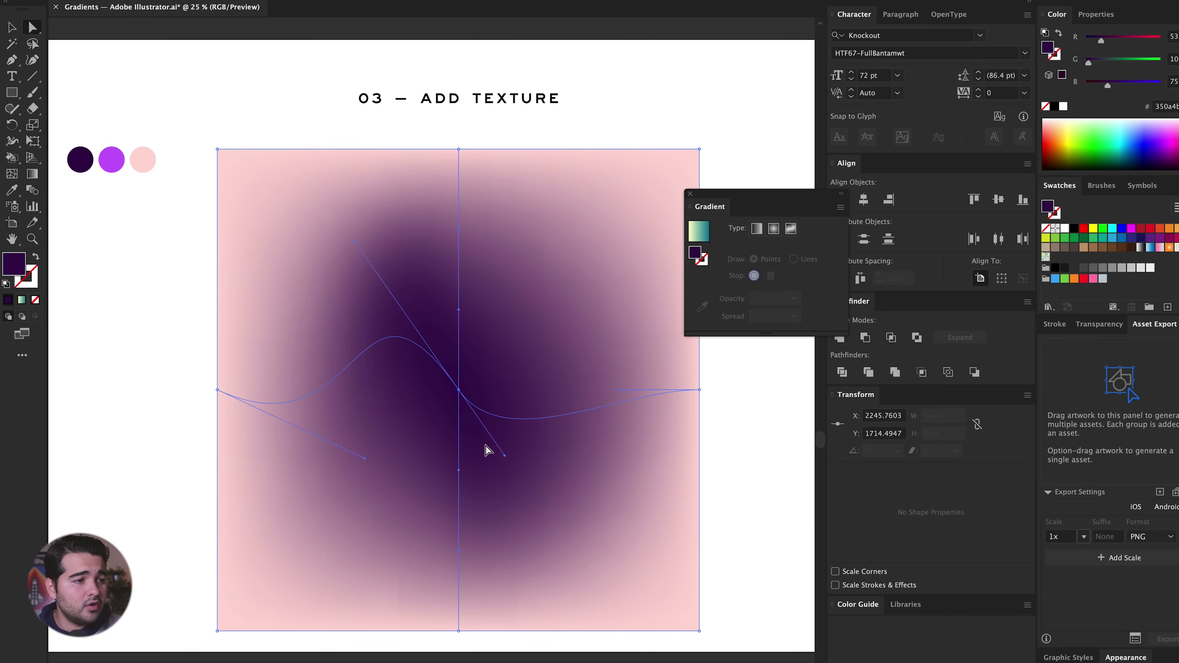
pyautogui.moveTo(468, 472); pyautogui.dragTo(338, 525)
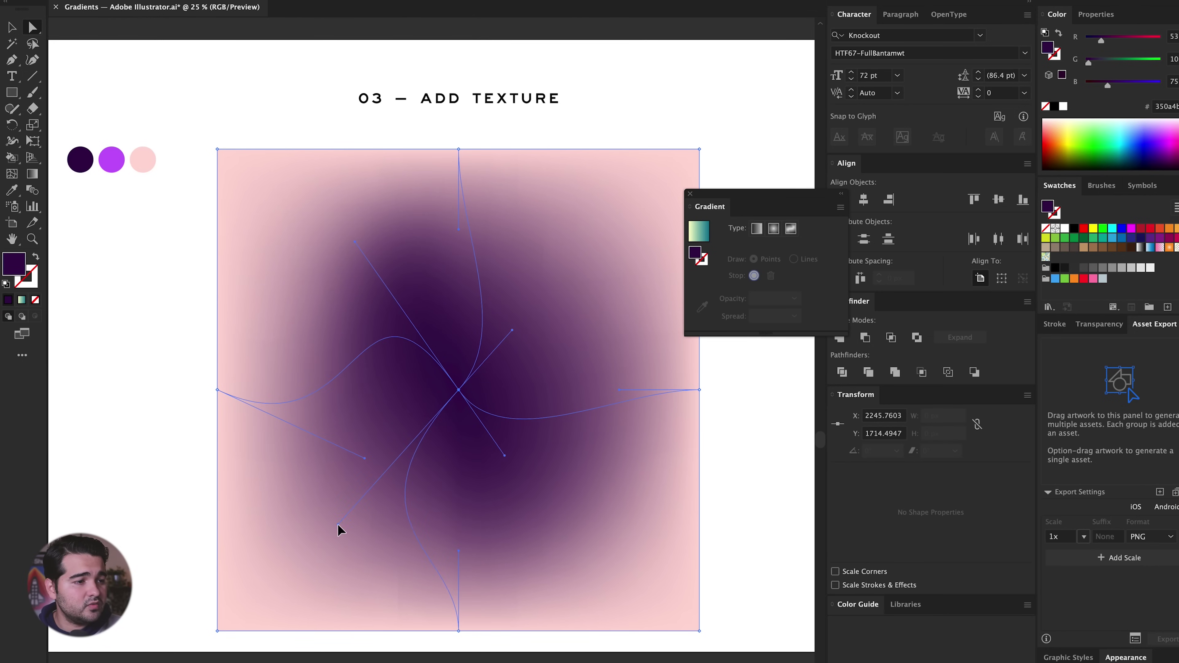
pyautogui.moveTo(514, 330); pyautogui.dragTo(581, 307)
pyautogui.moveTo(355, 245); pyautogui.dragTo(334, 244)
pyautogui.press('super+z')
# - Add a mesh point in the square's upper-left area and colour it with the bright purple sample
pyautogui.click(461, 431)
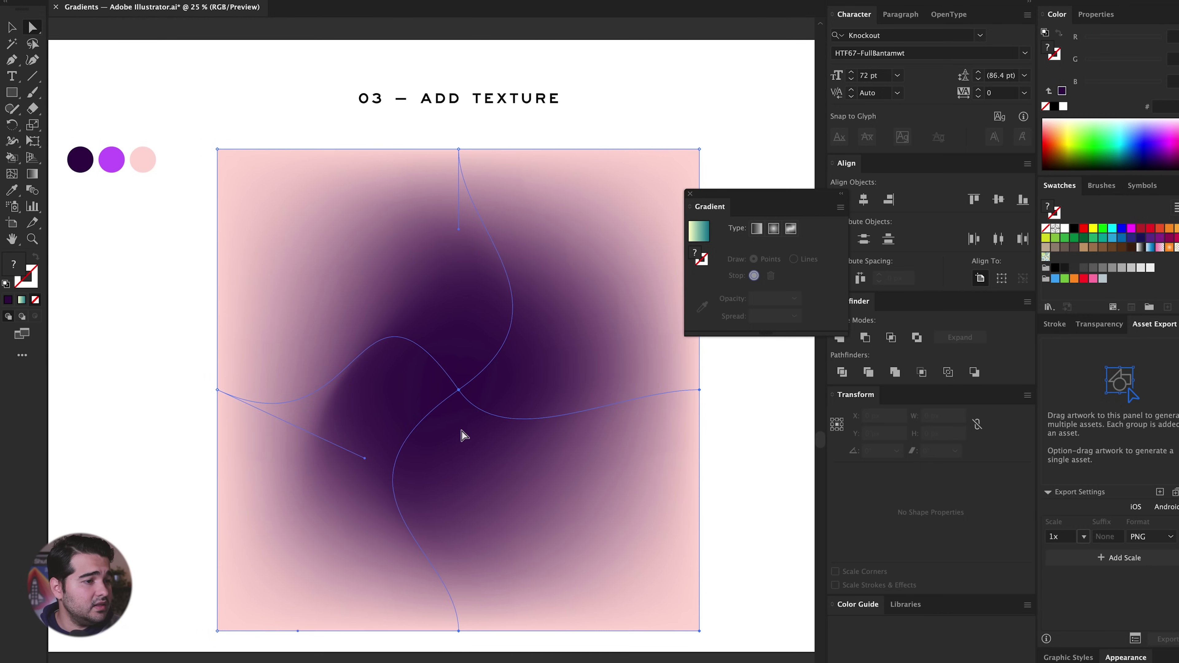
pyautogui.click(12, 173)
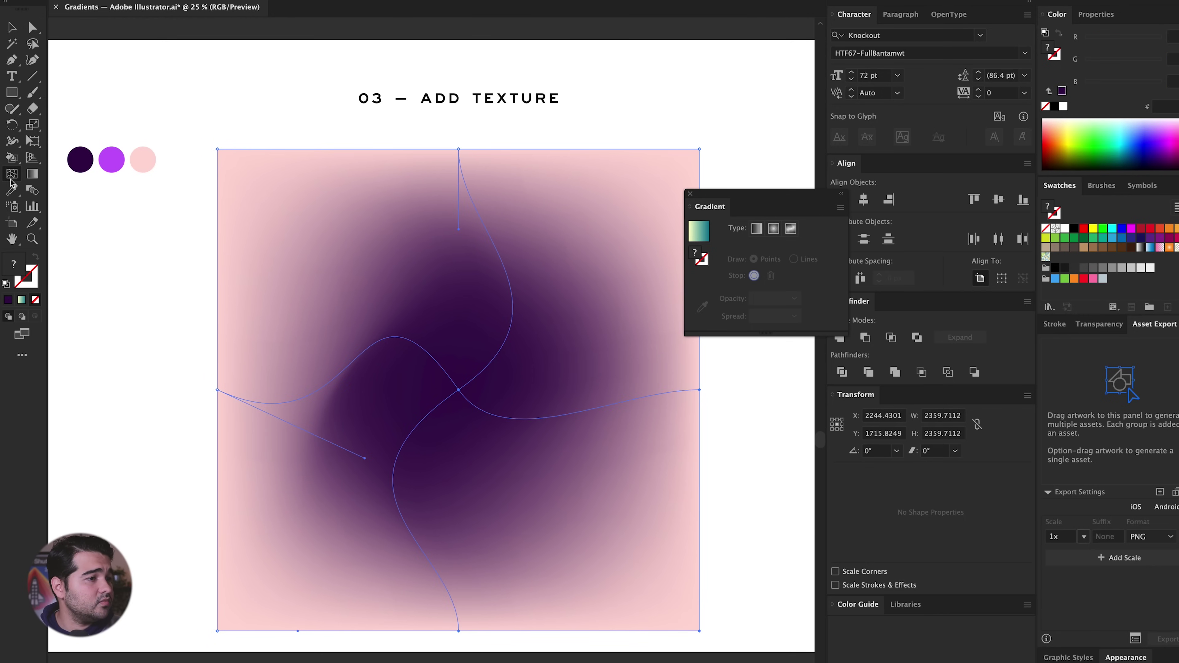
pyautogui.click(360, 240)
pyautogui.press('i')
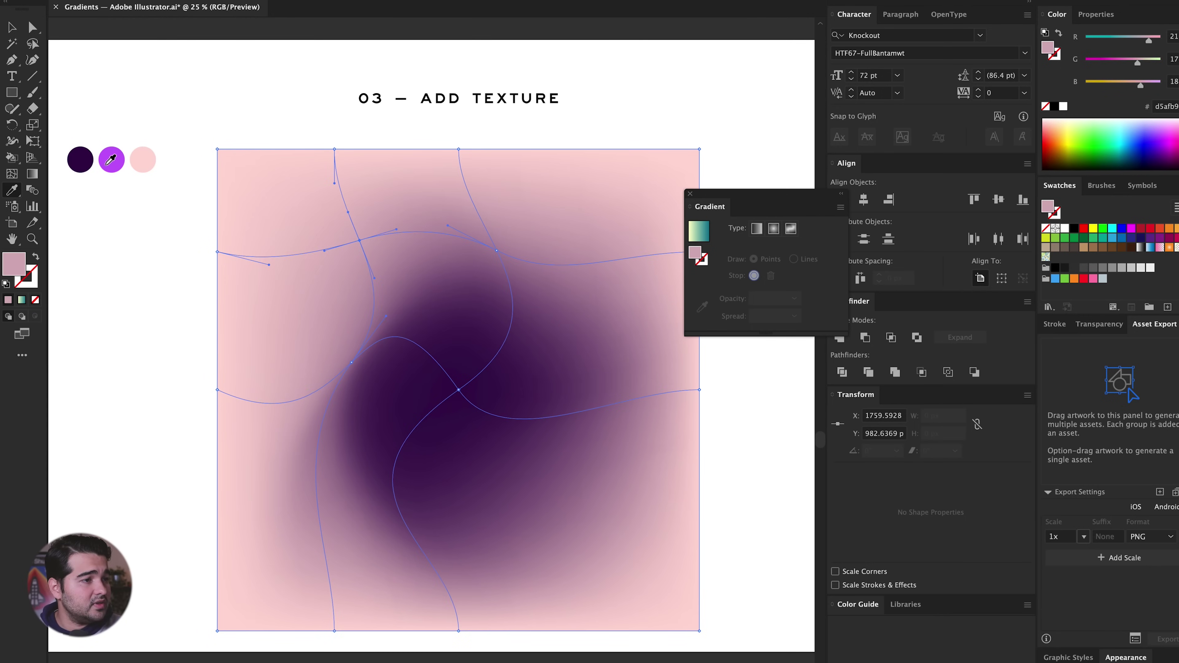
pyautogui.click(108, 163)
# - Add a mesh point in the square's lower-right area and colour it with the bright purple sample
pyautogui.press('a')
pyautogui.click(459, 389)
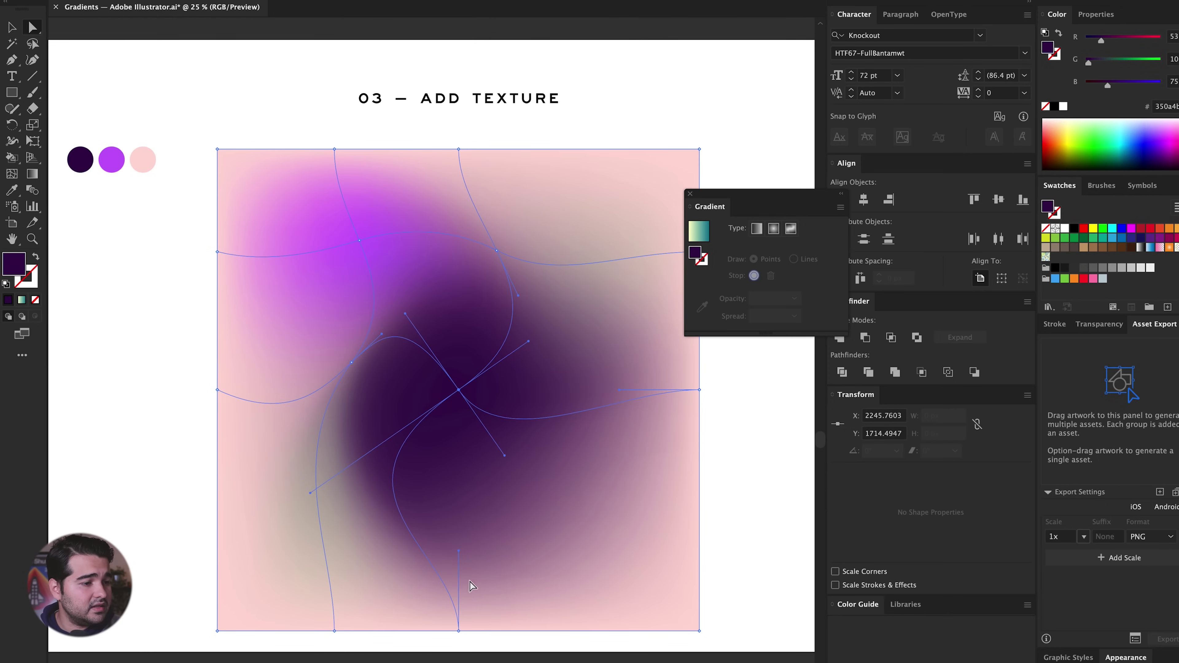
pyautogui.click(18, 176)
pyautogui.click(617, 517)
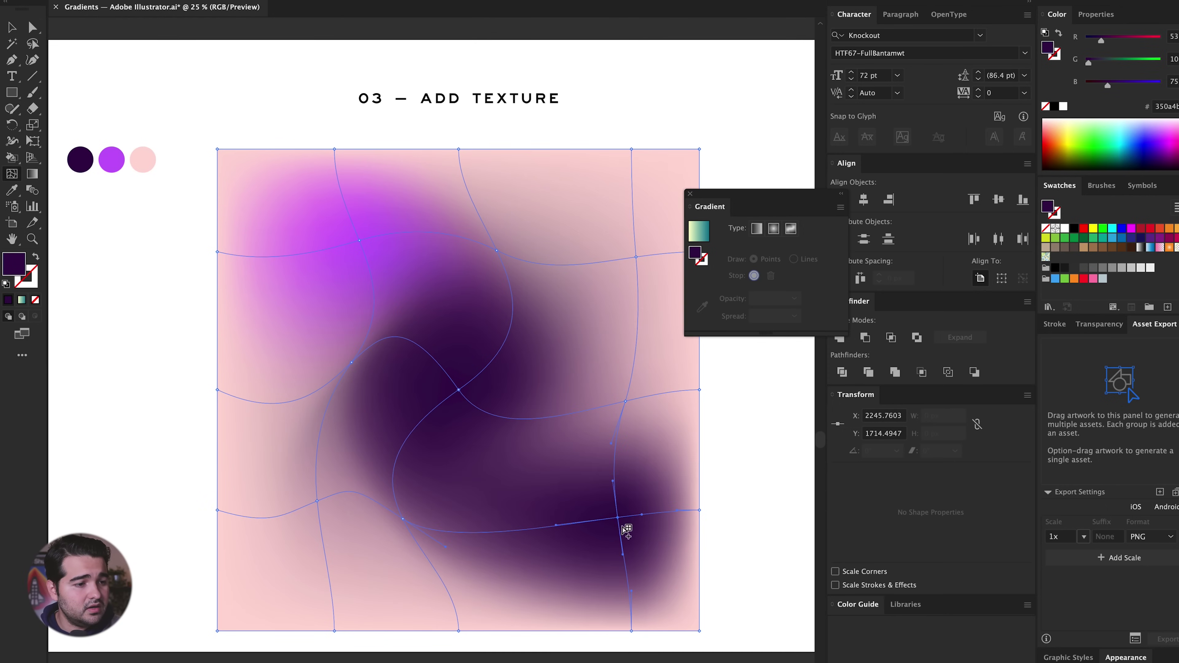
pyautogui.press('i')
pyautogui.click(121, 153)
# - Stretch the dark area toward the lower left by lengthening the centre point's handle and moving the mesh point below it outward
pyautogui.press('a')
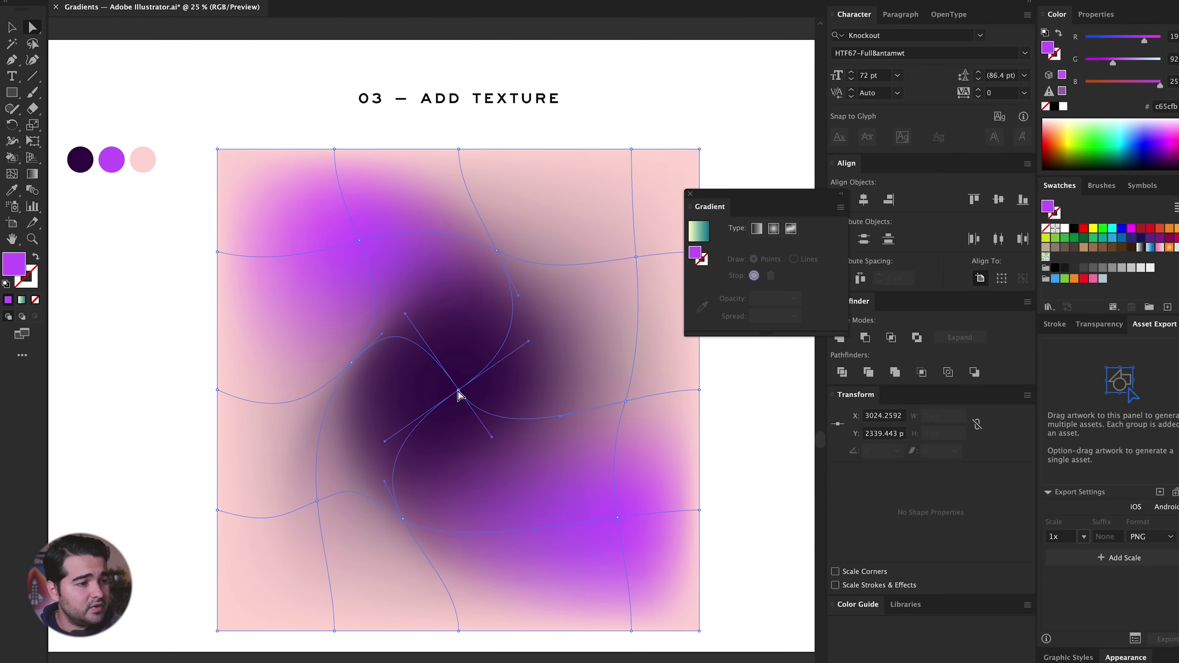
pyautogui.click(459, 390)
pyautogui.moveTo(385, 442); pyautogui.dragTo(274, 534)
pyautogui.click(297, 518)
pyautogui.press('super+z')
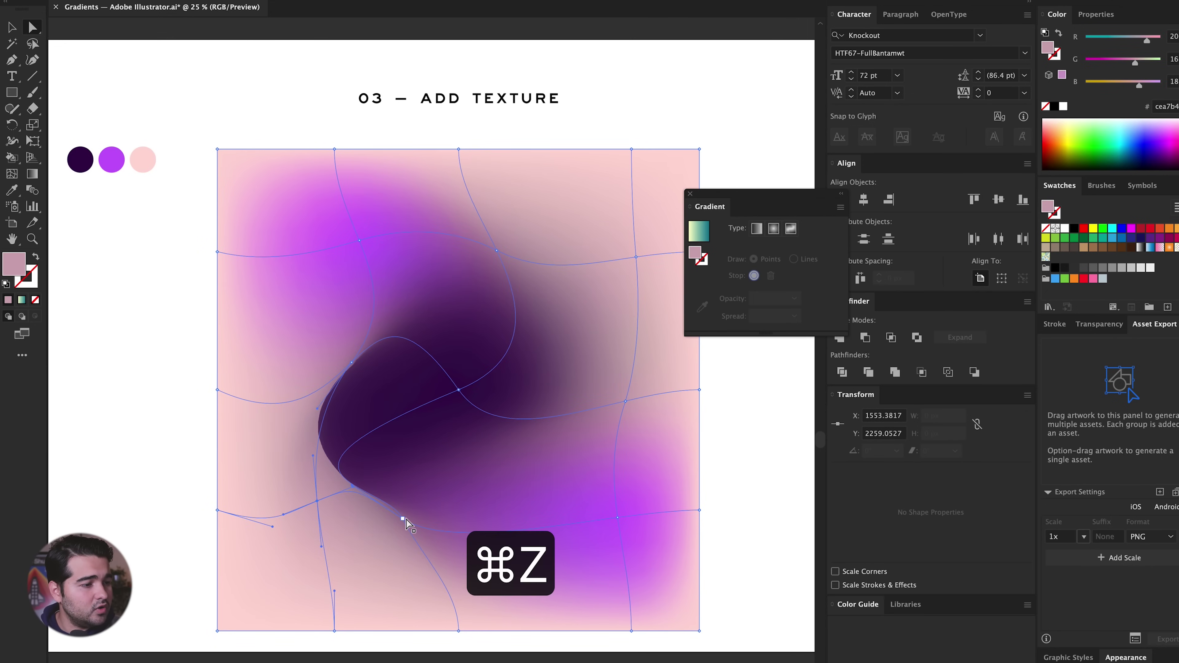
pyautogui.moveTo(403, 517); pyautogui.dragTo(301, 552)
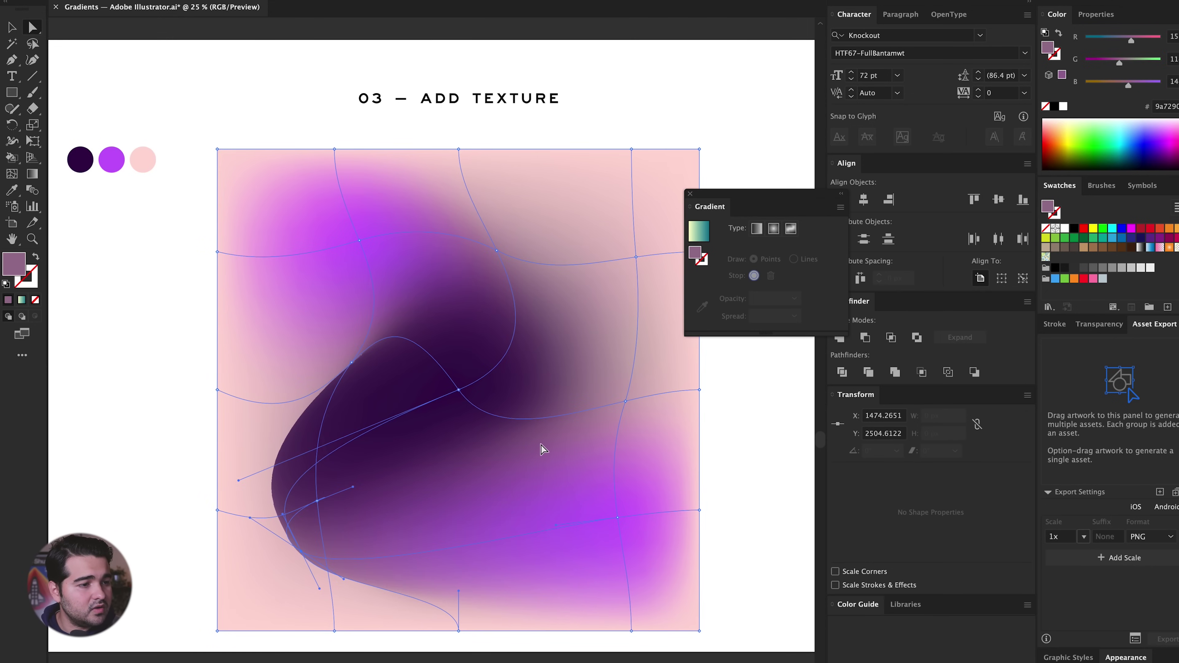
# - Extend the dark shape to the upper right by moving its upper mesh point, and nudge the left-edge and lower-right purple points
pyautogui.moveTo(497, 251); pyautogui.dragTo(610, 221)
pyautogui.moveTo(357, 360); pyautogui.dragTo(376, 339)
pyautogui.moveTo(618, 517); pyautogui.dragTo(639, 544)
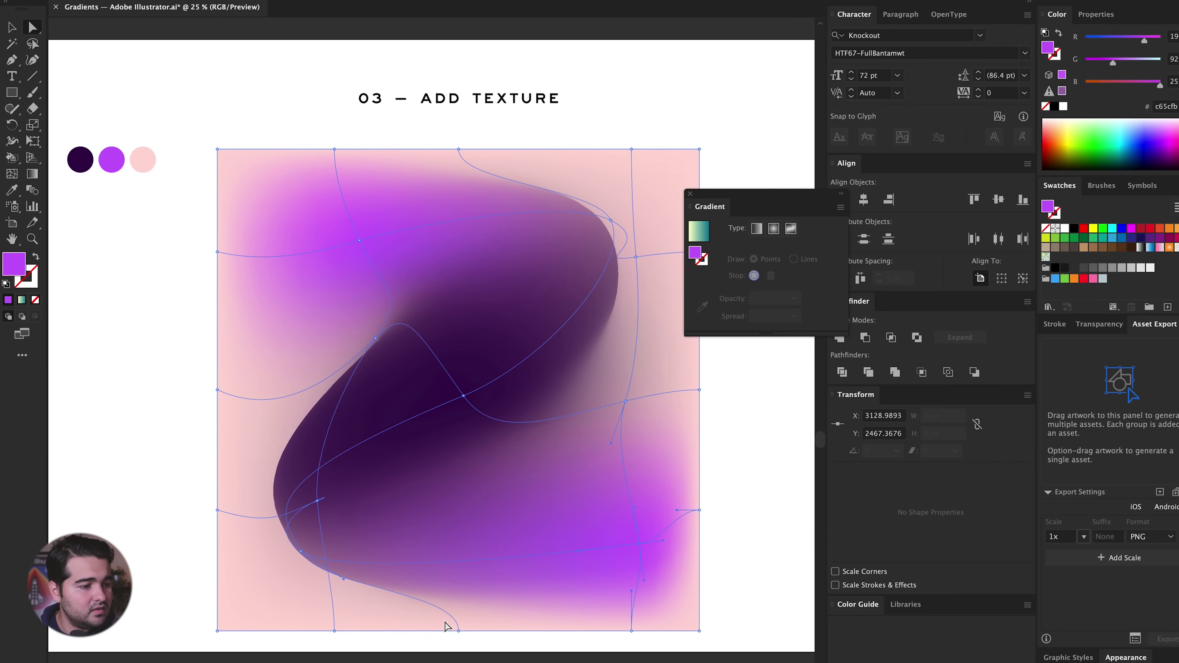
# - Angle the bottom-edge point's handle to the right and move the lower-right purple mesh point upward
pyautogui.click(459, 631)
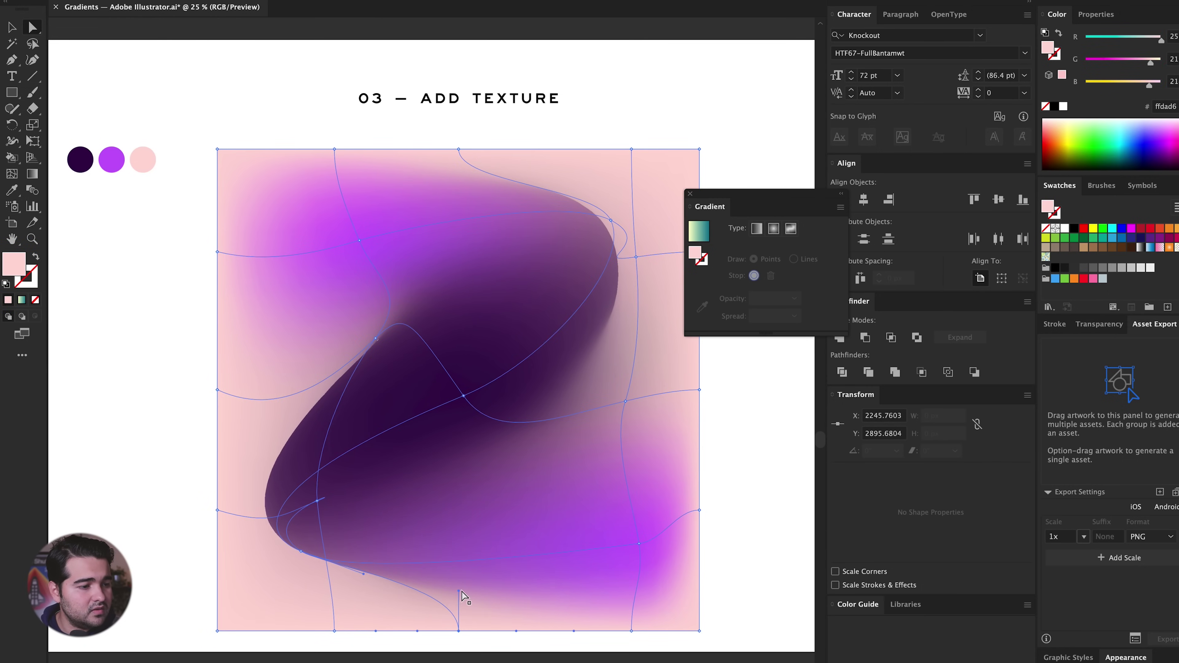
pyautogui.moveTo(458, 591); pyautogui.dragTo(556, 576)
pyautogui.moveTo(639, 544); pyautogui.dragTo(641, 498)
# - Shift the mesh point on the dark shape's left edge, its upper-right point and the upper-left purple point slightly outward
pyautogui.click(376, 341)
pyautogui.moveTo(375, 338); pyautogui.dragTo(351, 328)
pyautogui.click(612, 221)
pyautogui.moveTo(612, 222); pyautogui.dragTo(641, 200)
pyautogui.moveTo(360, 239); pyautogui.dragTo(329, 237)
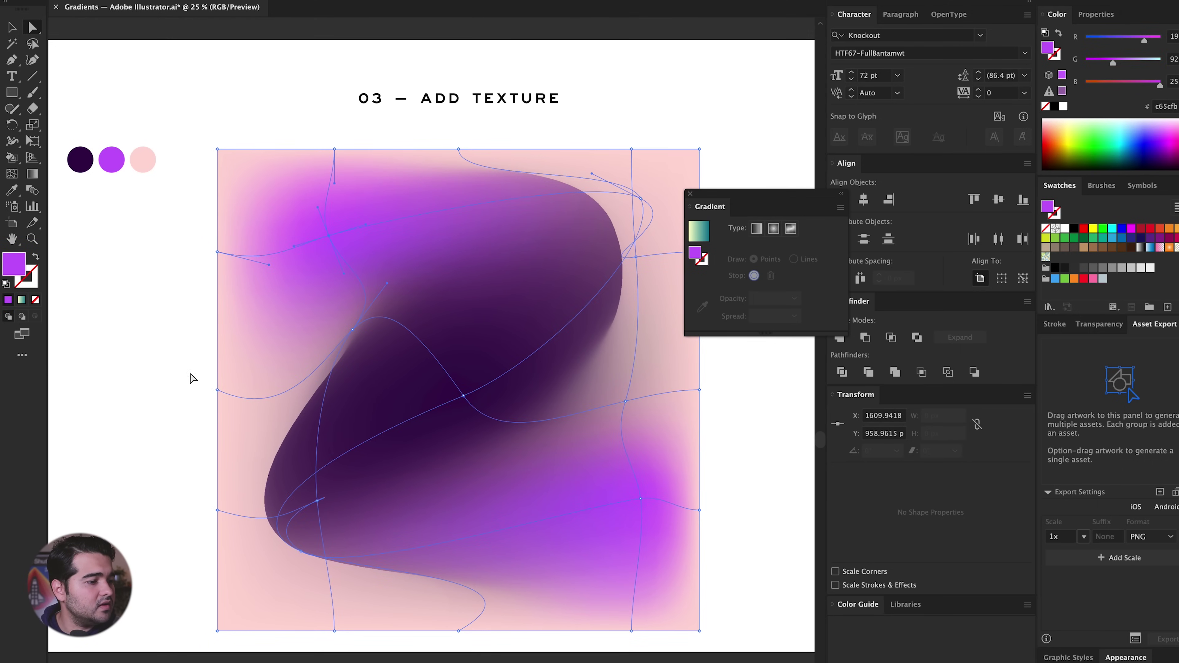
# - Recolour the mesh's bottom-left and top-left corner points with the bright purple sample
pyautogui.click(217, 631)
pyautogui.press('i')
pyautogui.click(112, 159)
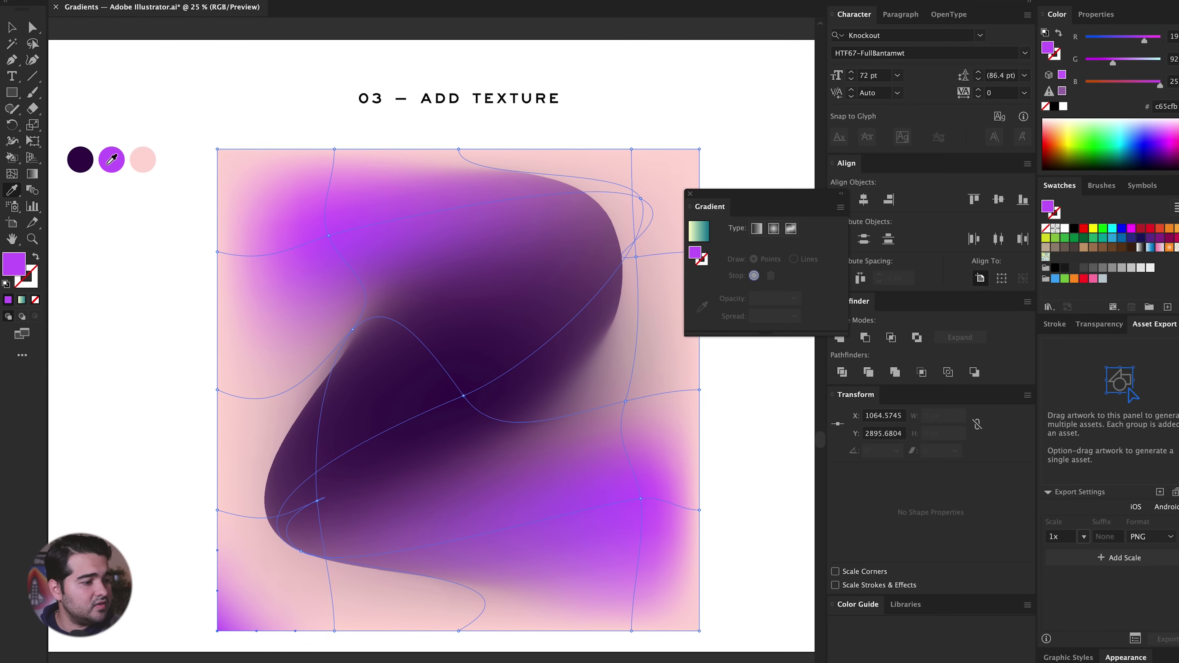
pyautogui.press('a')
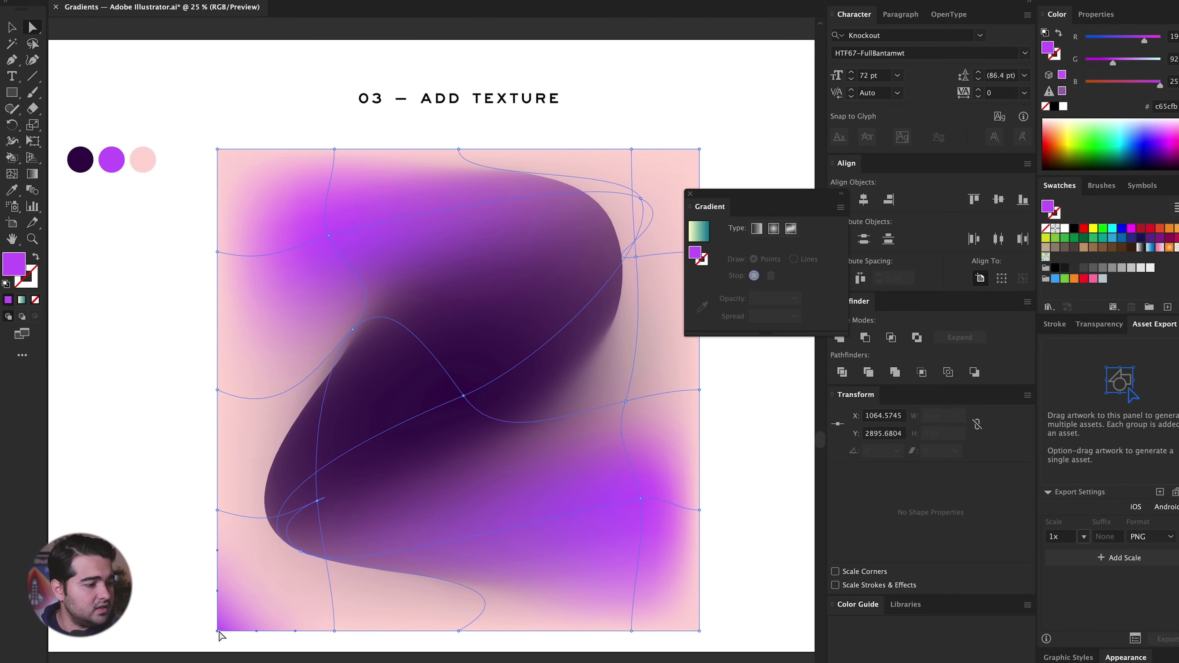
pyautogui.click(217, 149)
pyautogui.press('i')
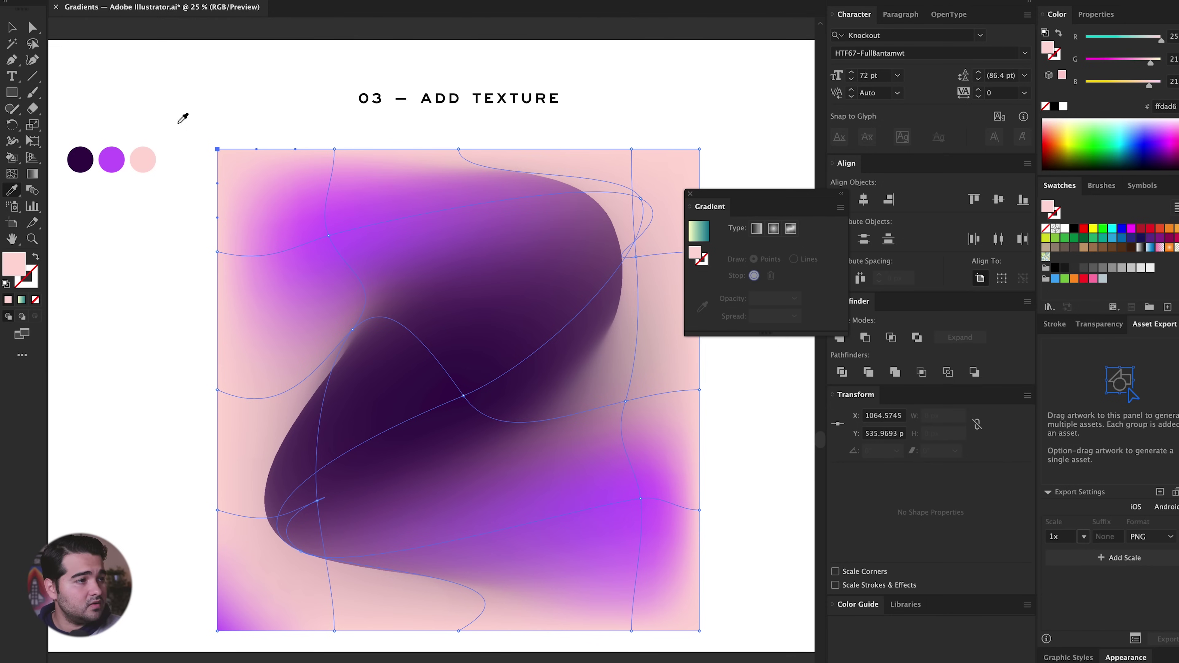
pyautogui.click(111, 158)
# - Try the dark purple colour on the mesh's top-right corner point and undo it
pyautogui.press('a')
pyautogui.click(699, 150)
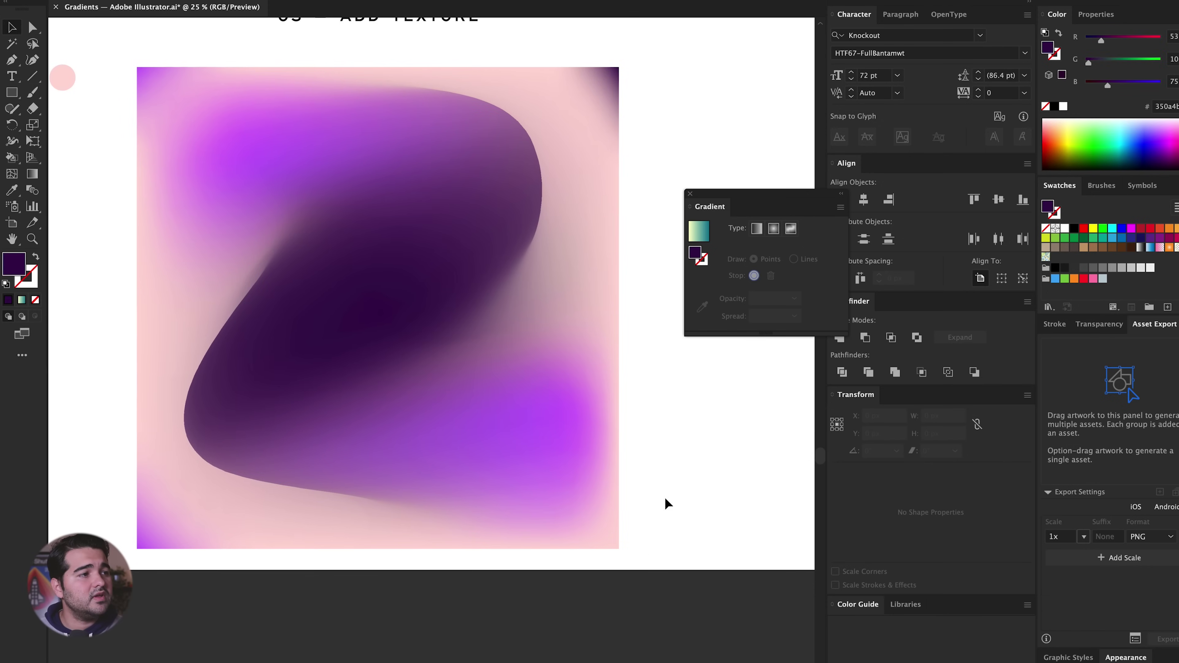
pyautogui.press('cmd+z')
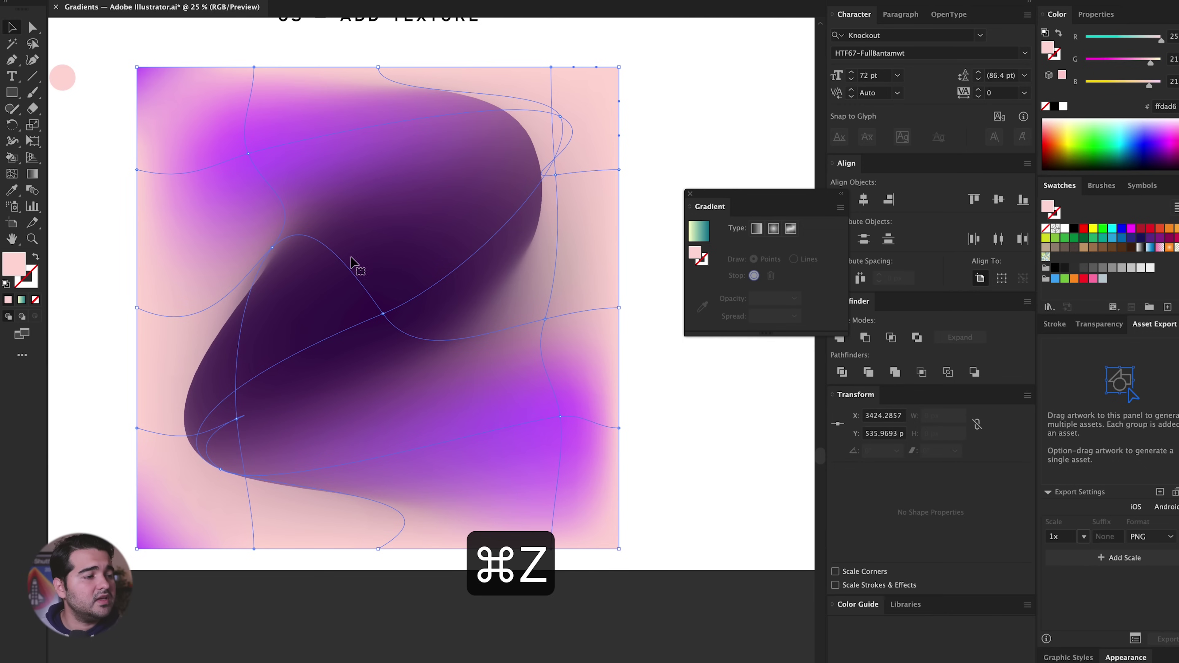
# - Reshape the mesh curves along the bottom edge near the bottom-left corner by adjusting the bottom-edge point's handle, and deselect the mesh
pyautogui.press('a')
pyautogui.click(137, 549)
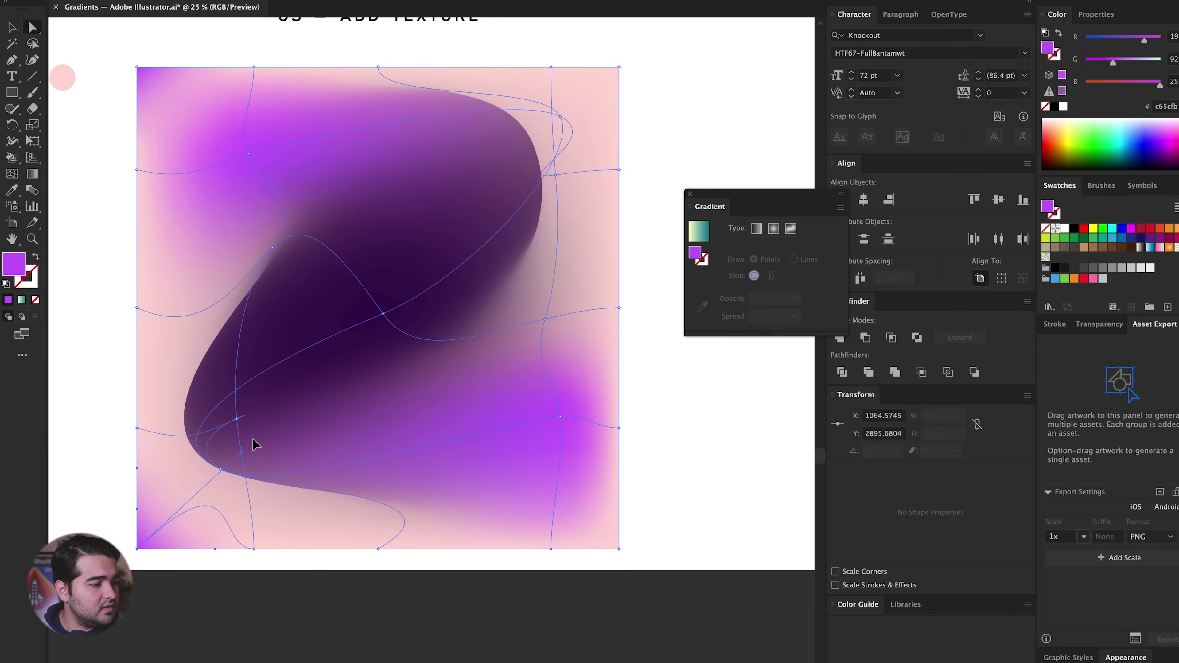
pyautogui.click(254, 549)
pyautogui.moveTo(248, 506); pyautogui.dragTo(619, 440)
pyautogui.click(136, 428)
pyautogui.click(136, 470)
pyautogui.click(140, 507)
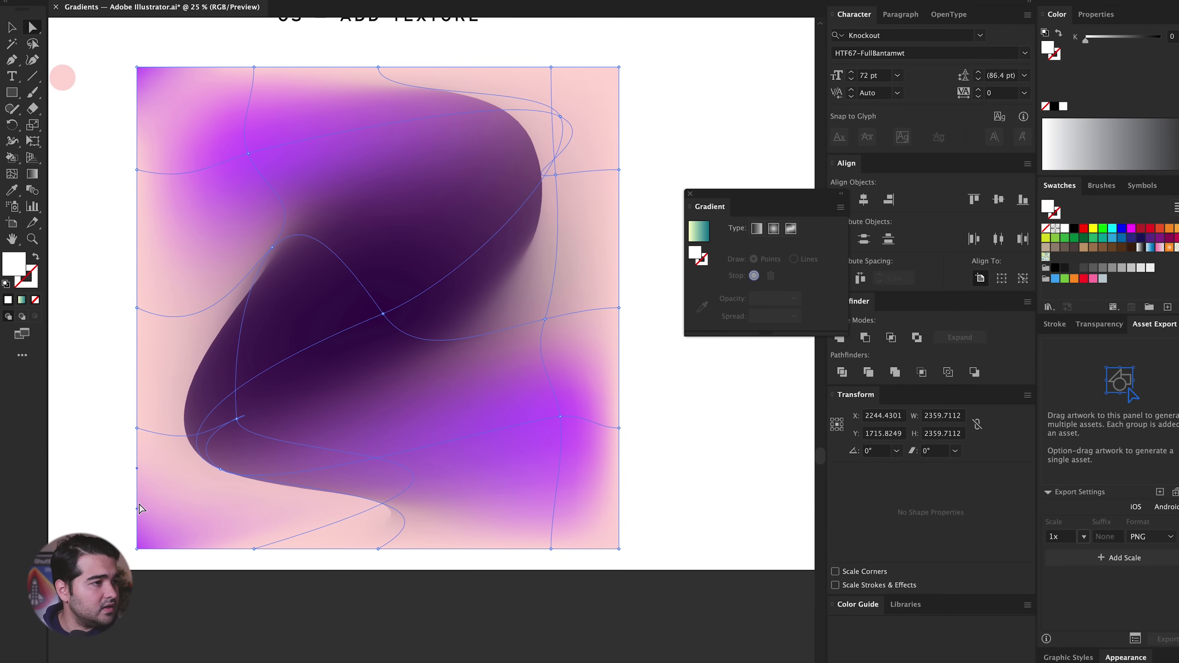
pyautogui.click(676, 428)
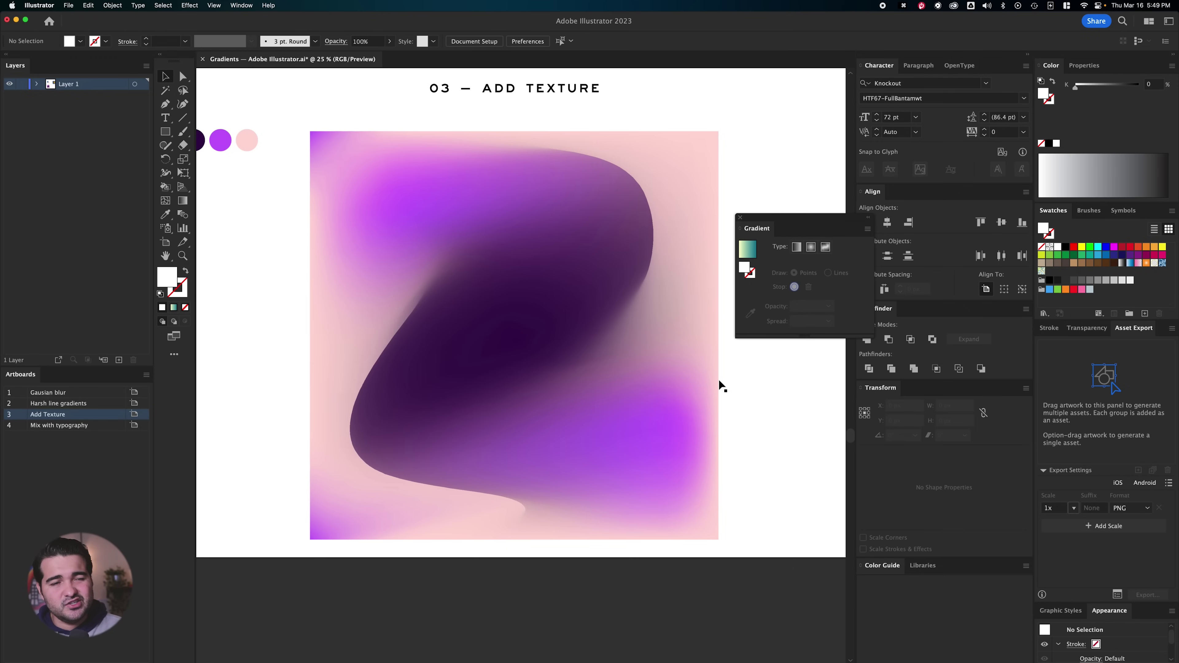
# - Apply a Grain texture effect to the purple and pink mesh gradient with the Regular grain type and intensity 36
pyautogui.click(526, 285)
pyautogui.click(190, 5)
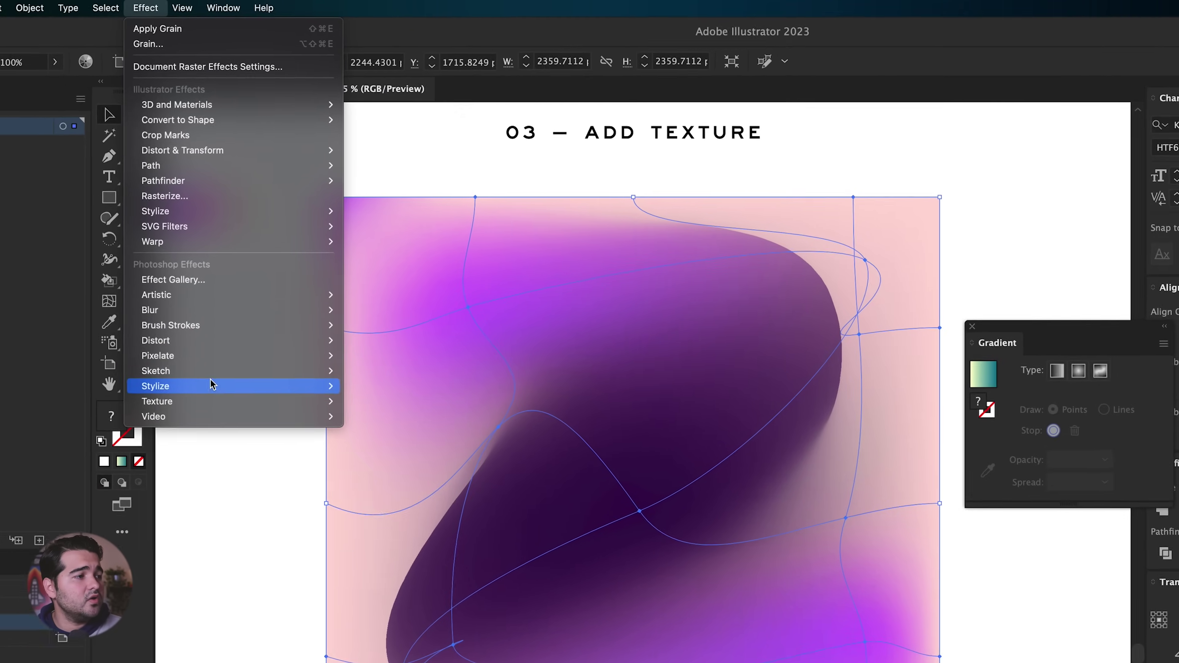
pyautogui.moveTo(232, 402)
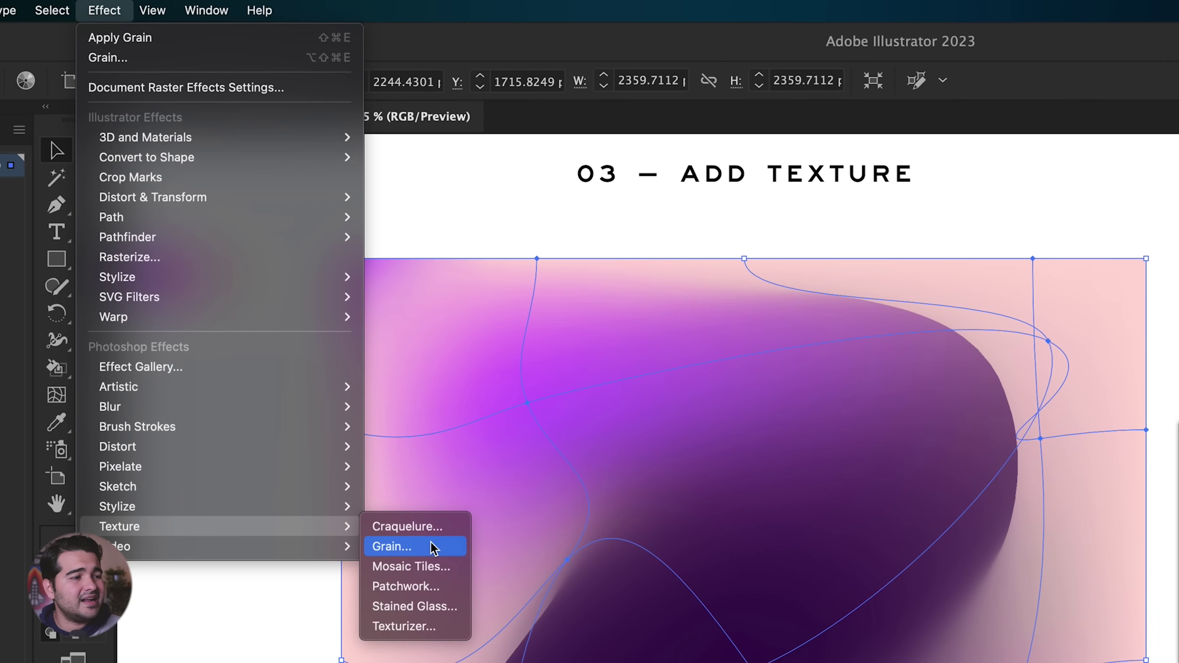
pyautogui.click(397, 420)
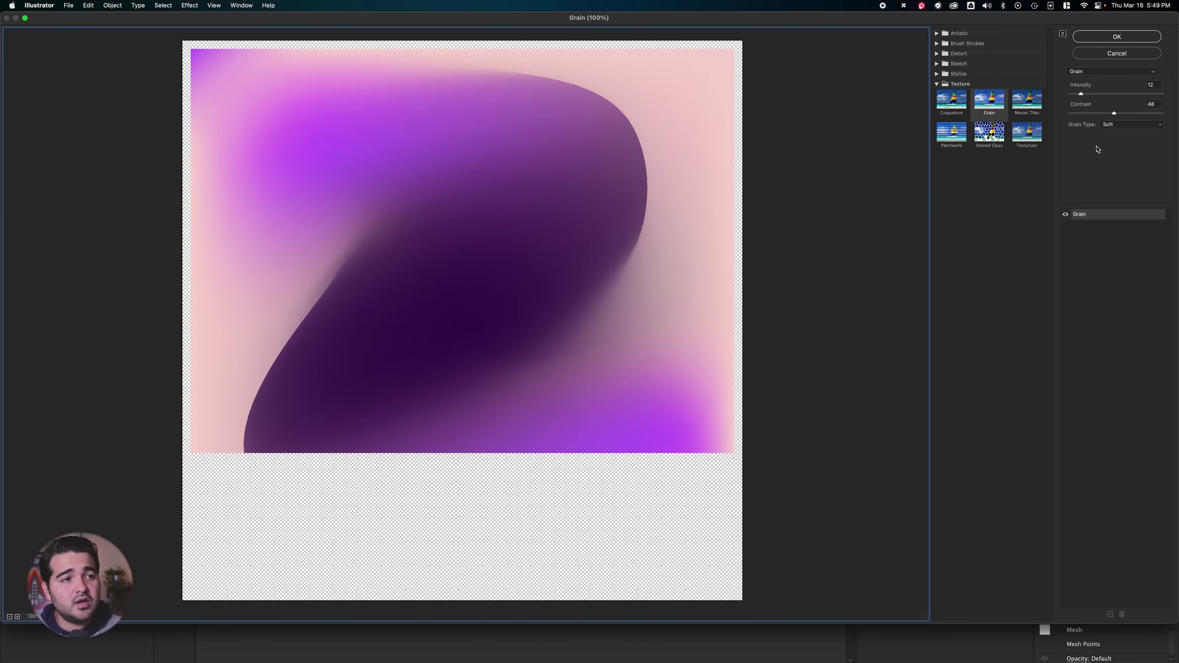
pyautogui.click(1128, 125)
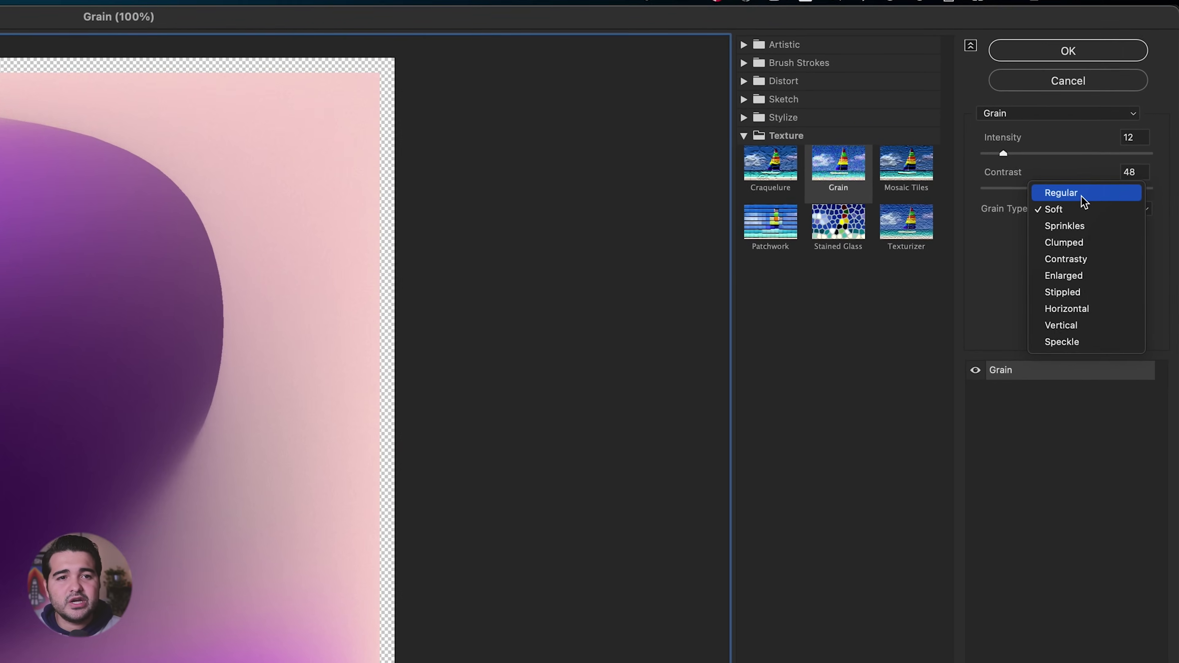
pyautogui.click(1082, 197)
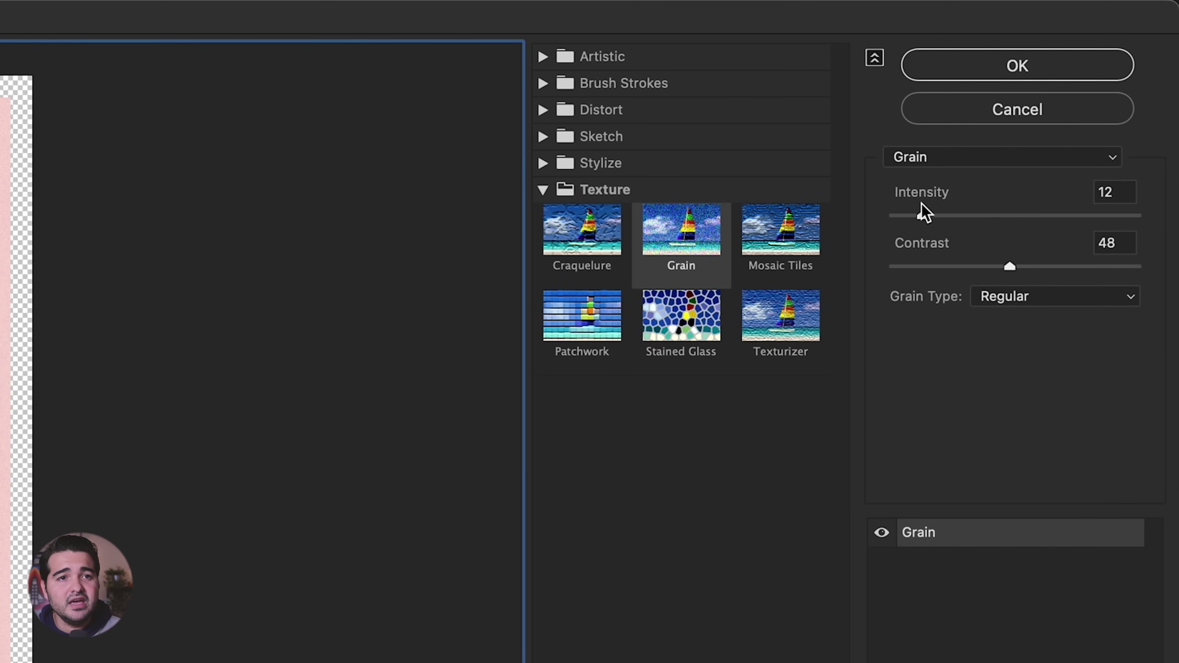
pyautogui.moveTo(1003, 149); pyautogui.dragTo(1035, 148)
pyautogui.moveTo(969, 212); pyautogui.dragTo(986, 214)
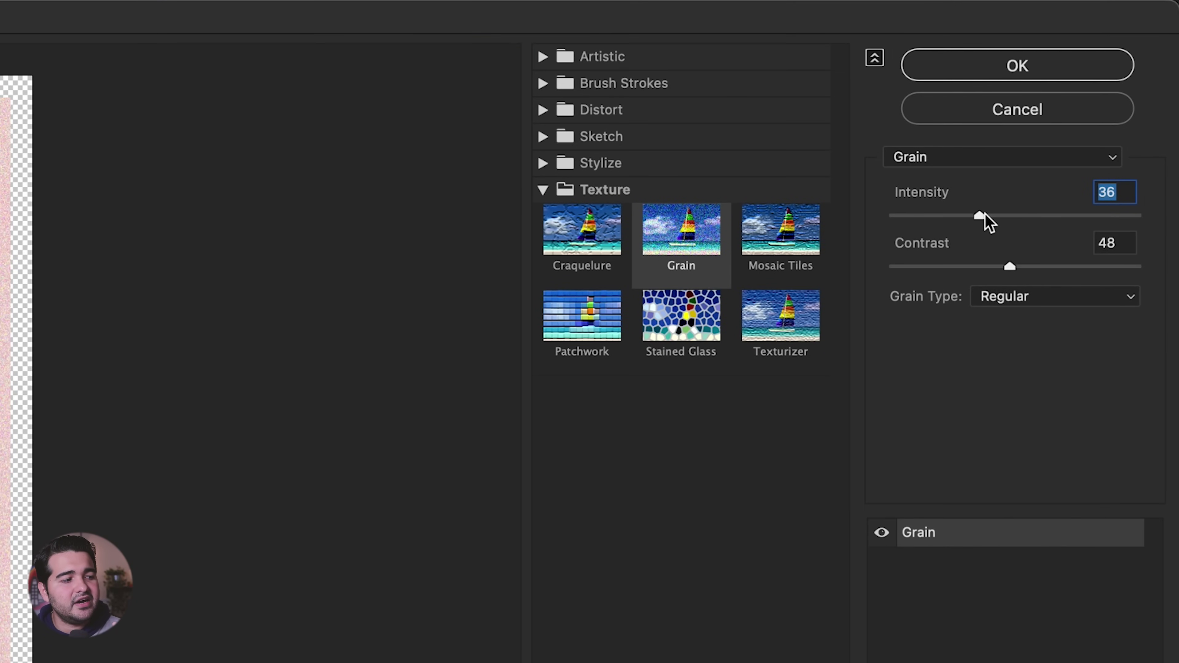
pyautogui.click(1055, 80)
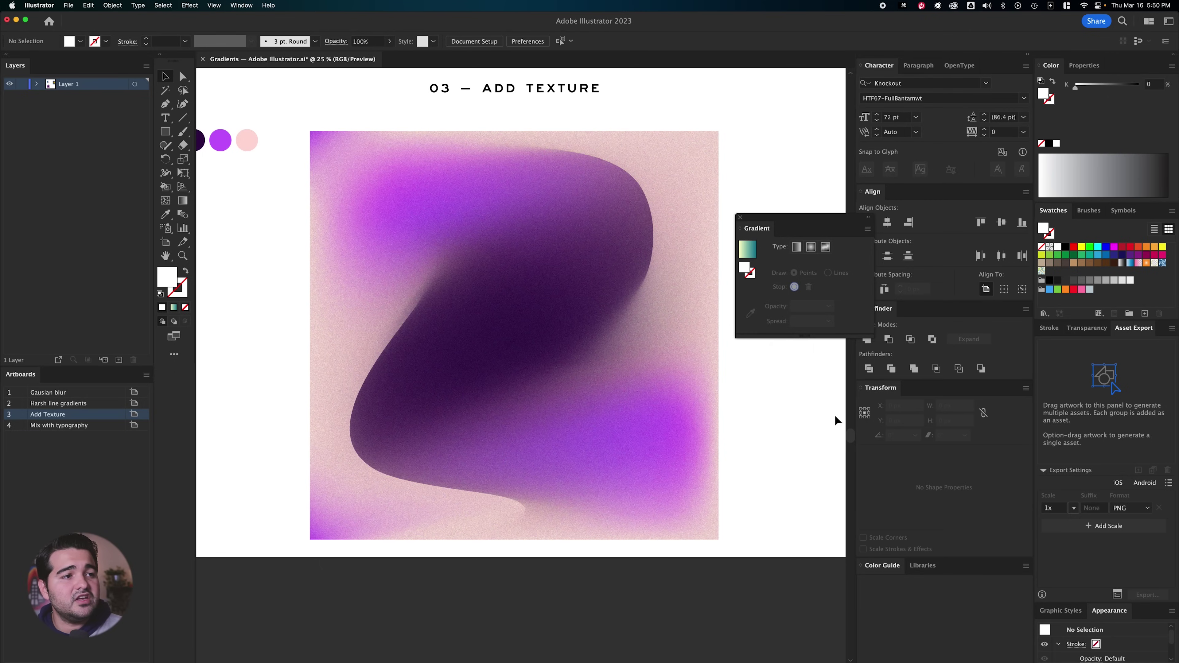
# - Place a large text object reading "Typography" in the Knockout font on the Mix with typography artboard
pyautogui.scroll(-3, 633, 342)
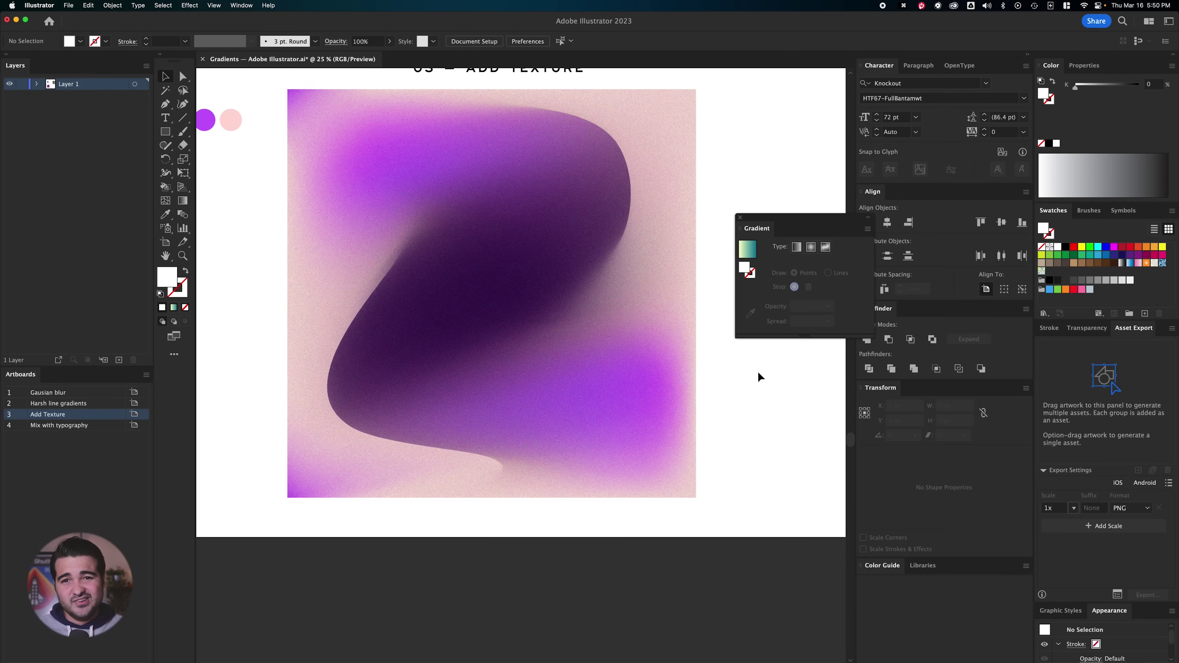
pyautogui.scroll(-2, 782, 372)
pyautogui.moveTo(540, 389); pyautogui.dragTo(297, 403)
pyautogui.moveTo(692, 389); pyautogui.dragTo(470, 399)
pyautogui.scroll(1, 599, 352)
pyautogui.hscroll(-3, 679, 382)
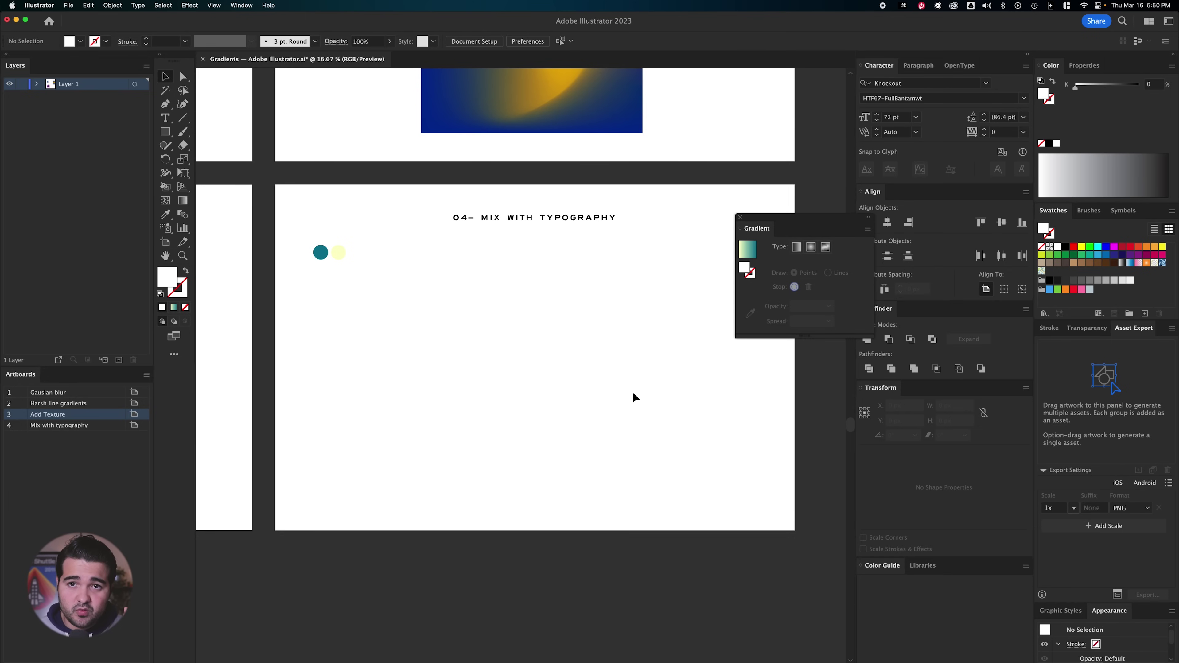
pyautogui.click(165, 117)
pyautogui.click(430, 295)
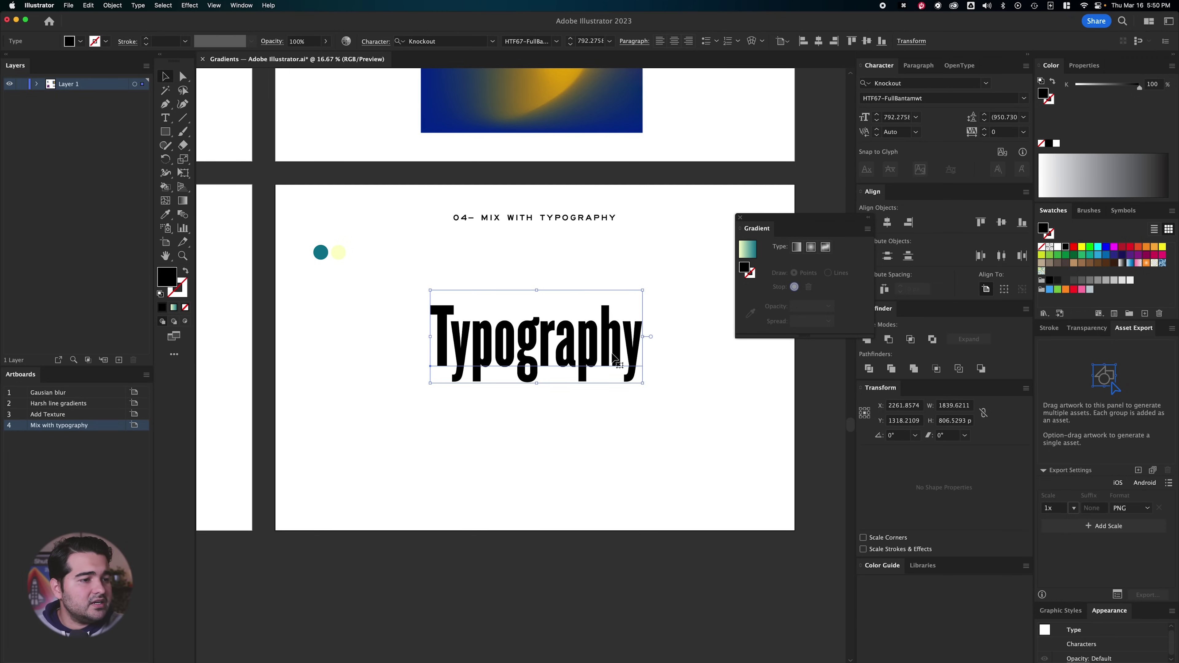
# - Replace the text with "Gradients", set it in Vultura Regular and move it to the artboard's middle
pyautogui.press('super+a')
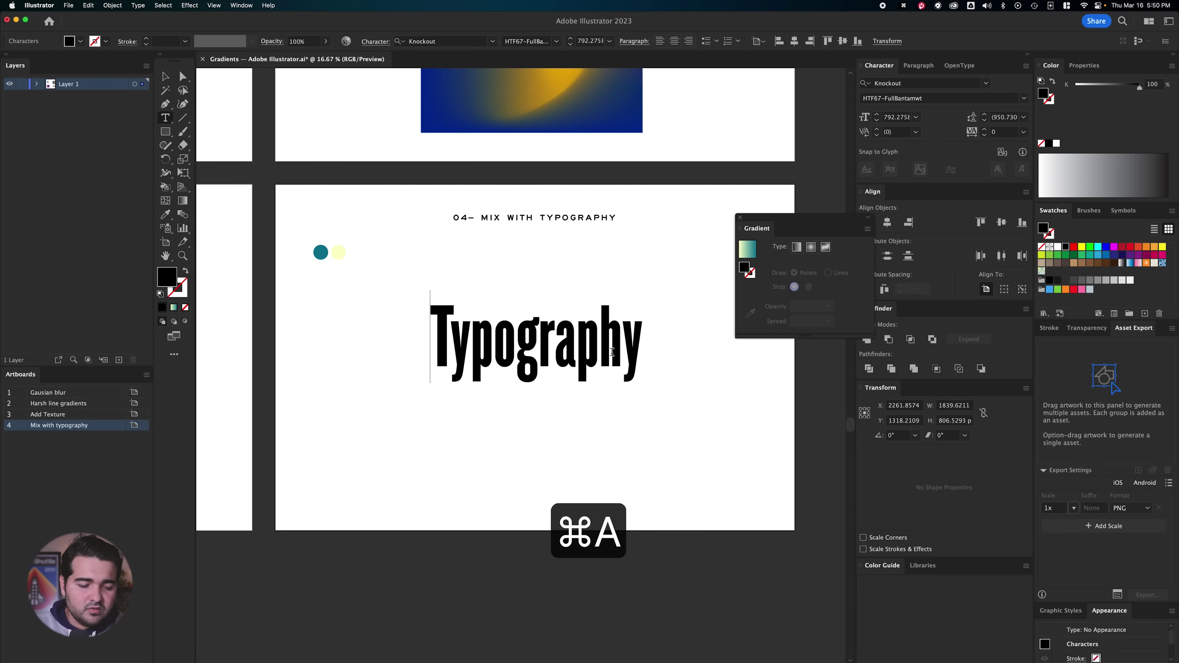
pyautogui.press('super+a')
pyautogui.write('Gradients')
pyautogui.press('super+a')
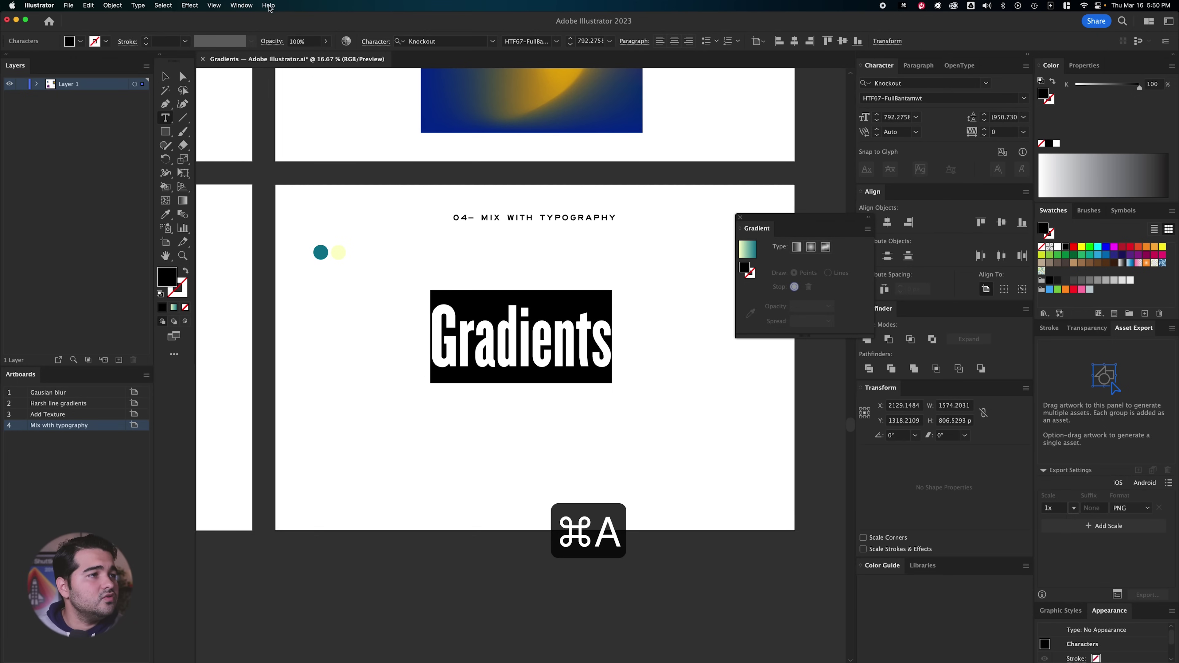
pyautogui.click(413, 41)
pyautogui.write('v')
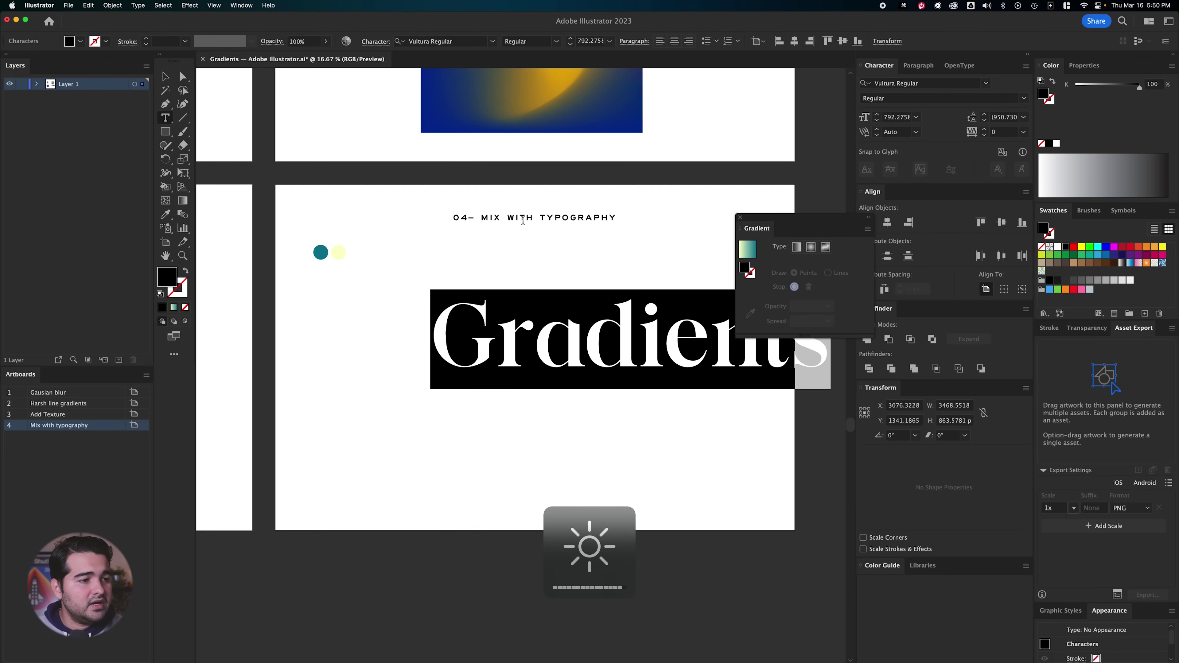
pyautogui.press('Escape')
pyautogui.moveTo(661, 351); pyautogui.dragTo(579, 366)
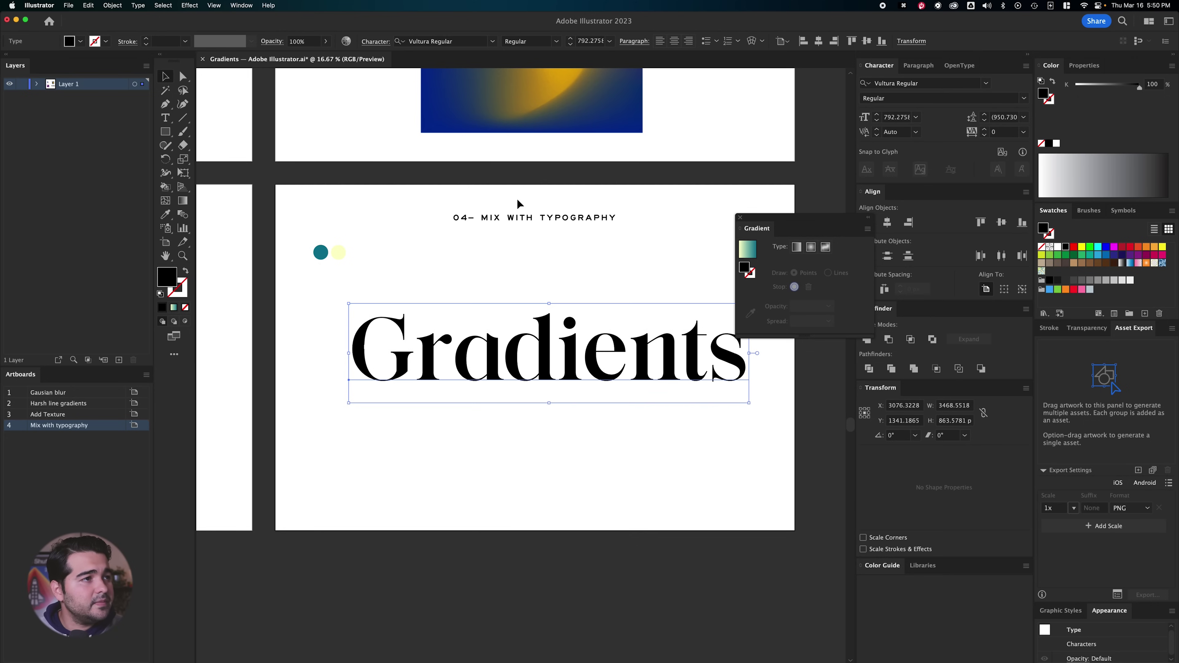
# - Change the "Gradients" text's font to Vultura Outline Regular and recentre it beneath the artboard heading
pyautogui.click(557, 40)
pyautogui.click(472, 39)
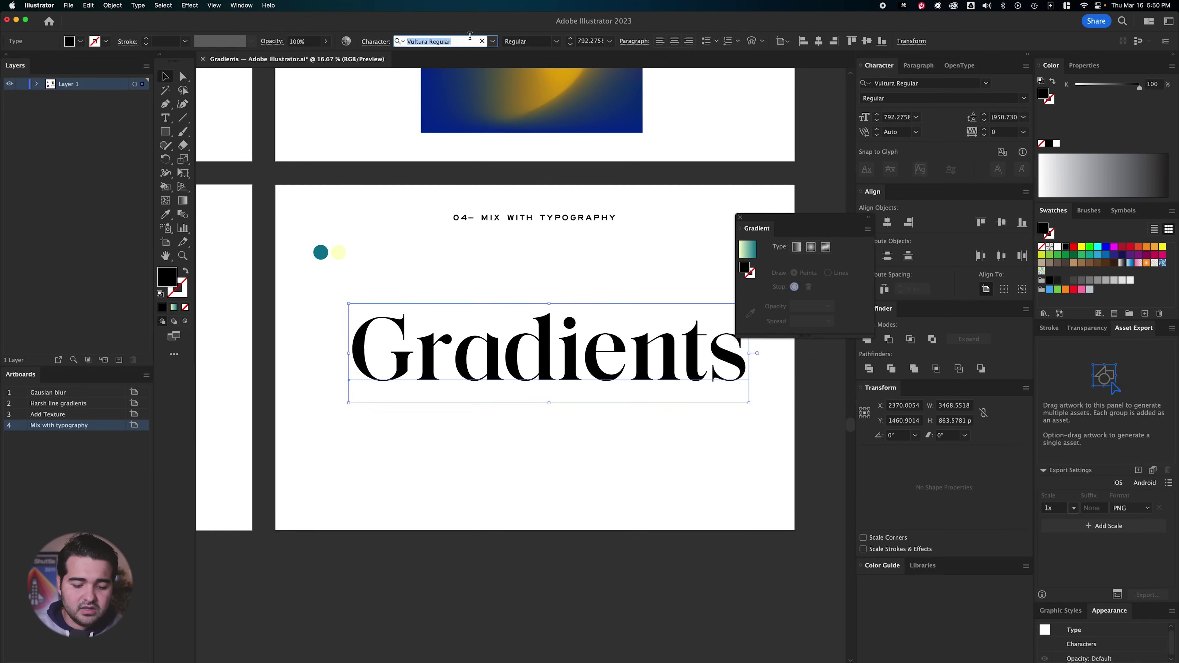
pyautogui.press('Down')
pyautogui.moveTo(624, 427); pyautogui.dragTo(572, 395)
pyautogui.moveTo(565, 322); pyautogui.dragTo(558, 316)
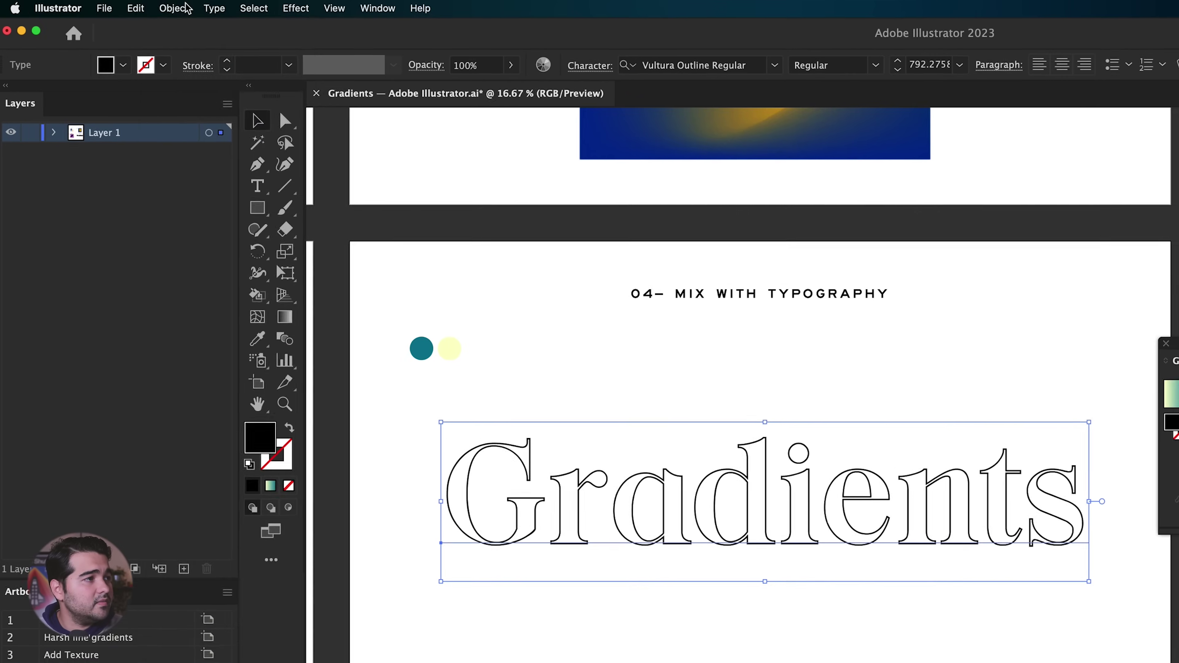
# - Expand the "Gradients" text into editable shapes
pyautogui.click(116, 5)
pyautogui.click(216, 210)
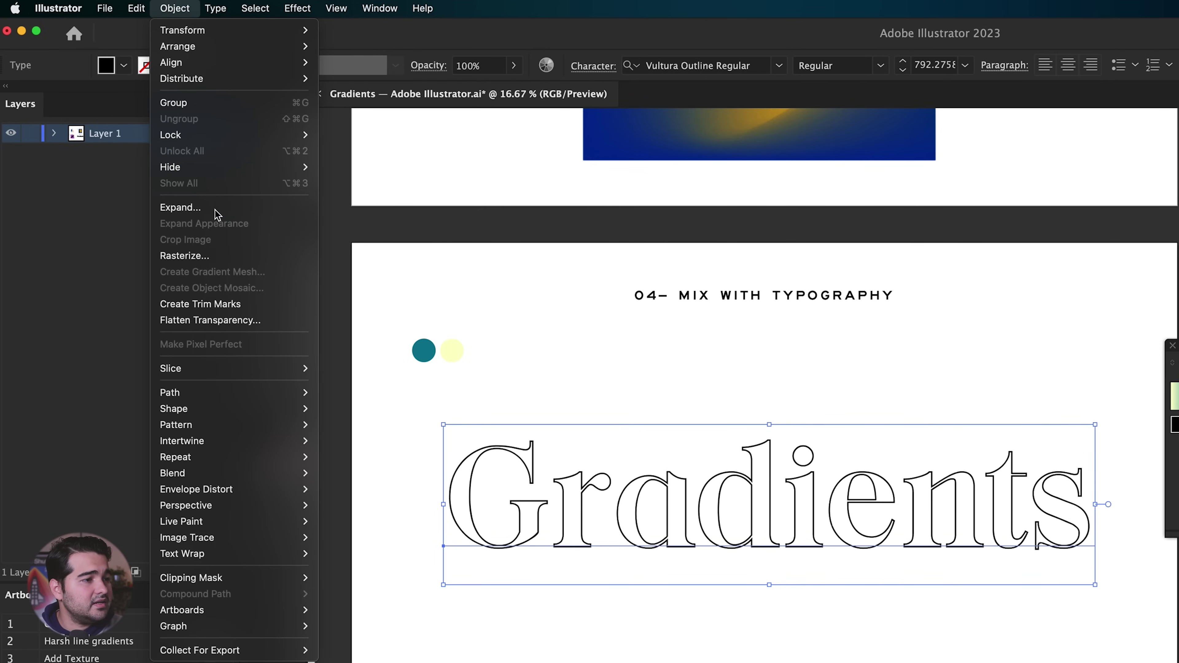
pyautogui.press('Return')
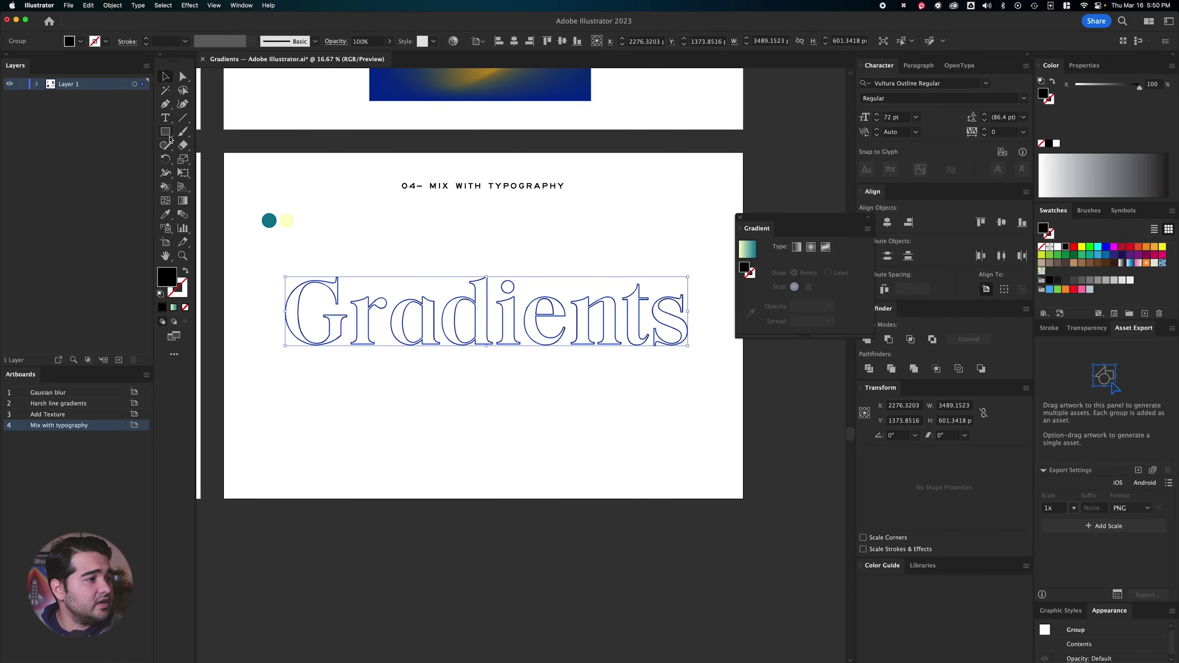
# - Fill the expanded lettering with a vertical linear gradient at -90°, from pale yellow above to teal below
pyautogui.press('g')
pyautogui.moveTo(463, 245)
pyautogui.mouseDown()
pyautogui.moveTo(482, 387)
pyautogui.moveTo(495, 275)
pyautogui.moveTo(506, 344)
pyautogui.mouseUp()
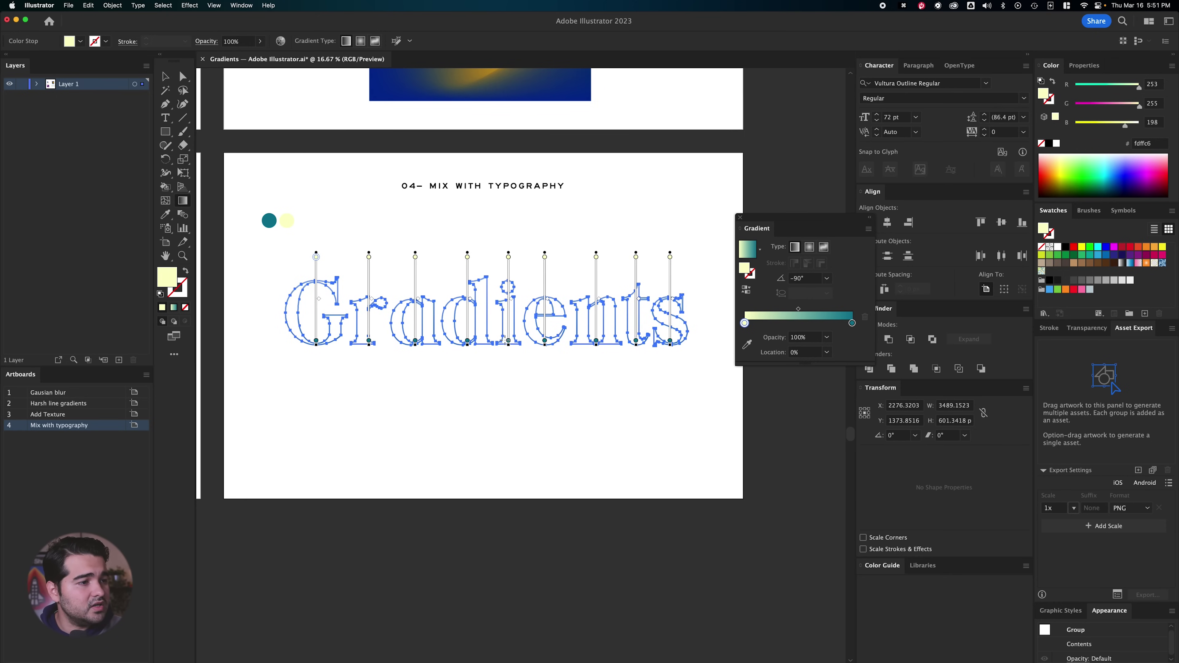
pyautogui.press('v')
pyautogui.click(540, 403)
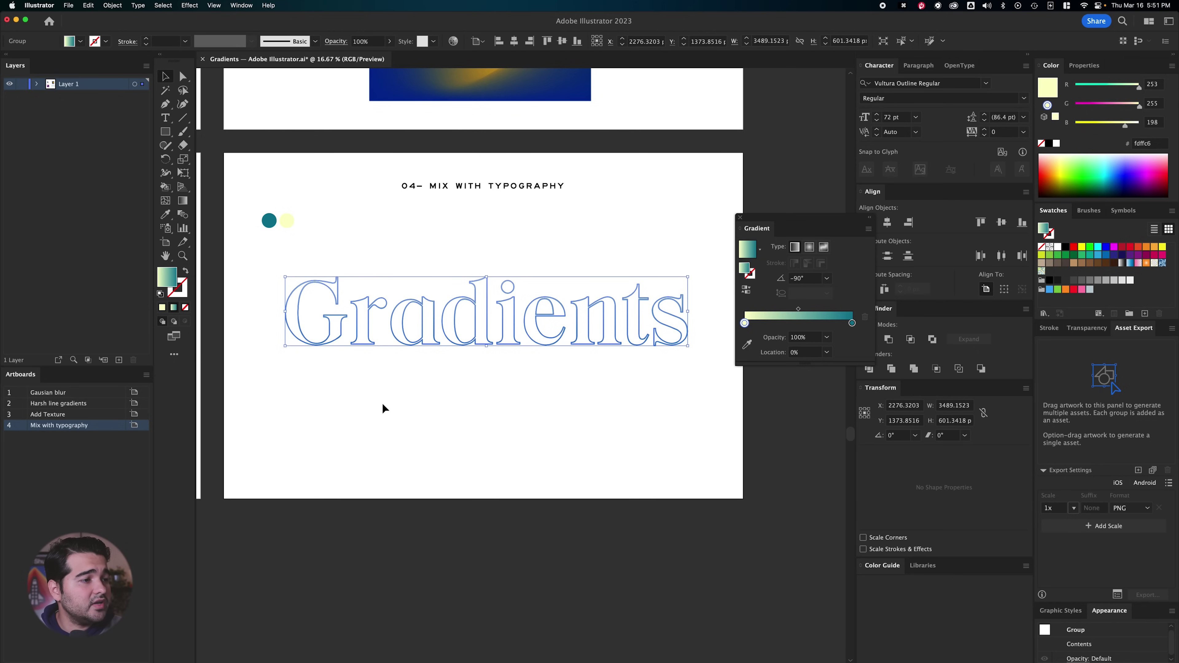
# - Try to recolour the gradient's teal end stop by sampling the teal circle, and undo it
pyautogui.doubleClick(853, 323)
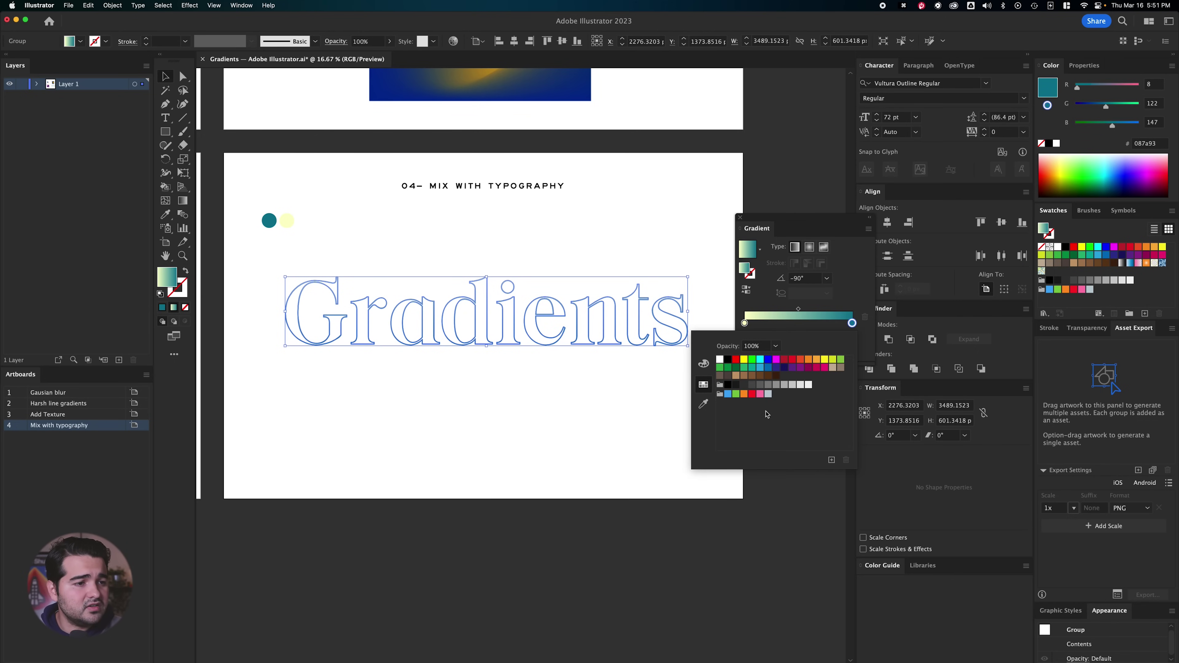
pyautogui.click(704, 404)
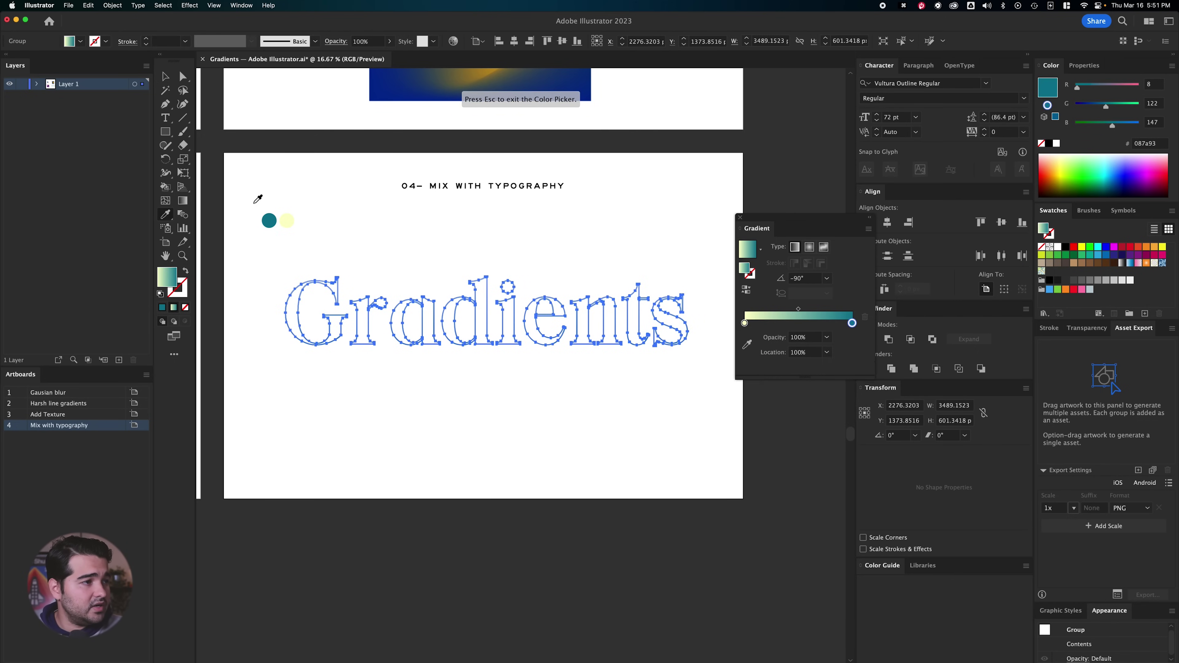
pyautogui.click(266, 222)
pyautogui.press('v')
pyautogui.click(621, 392)
pyautogui.scroll(2, 455, 372)
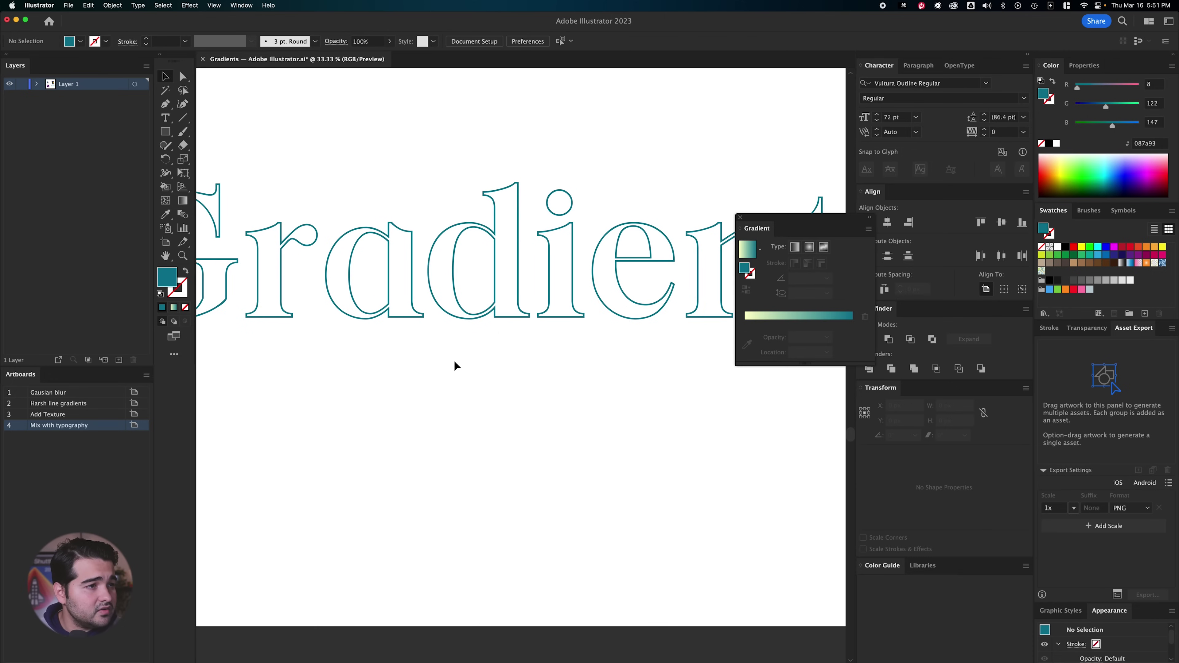
pyautogui.press('super+z')
pyautogui.click(525, 348)
# - Apply a Grain texture effect to the "Gradients" lettering with the Regular grain type and intensity 15
pyautogui.scroll(3, 532, 274)
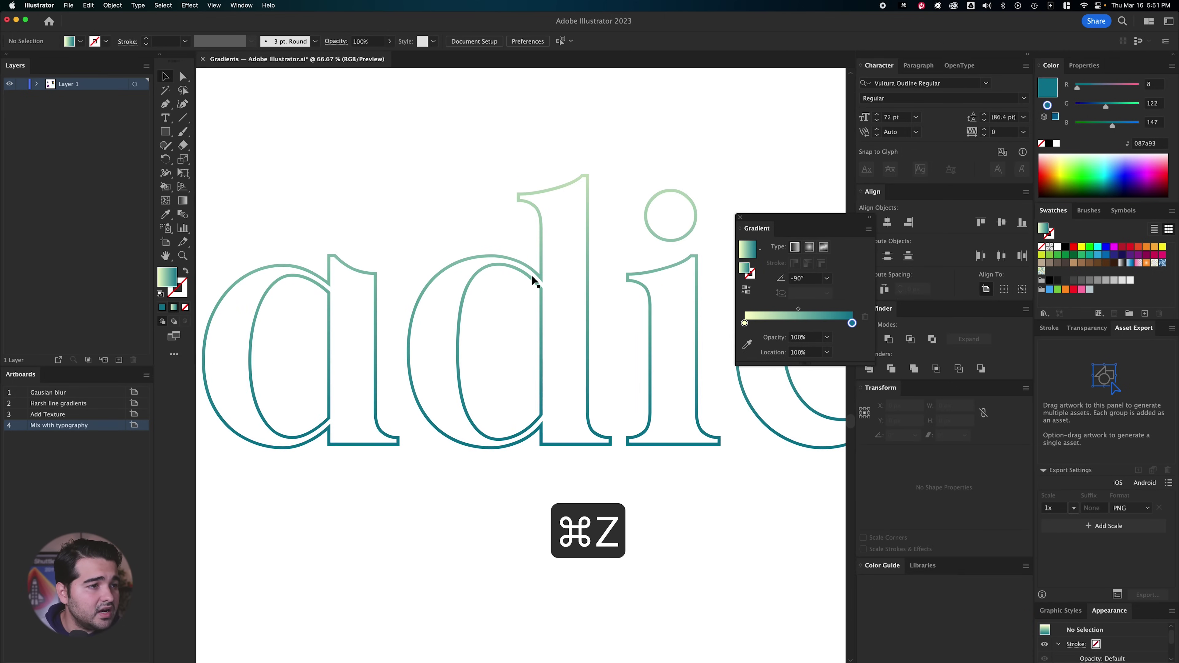
pyautogui.scroll(-2, 552, 325)
pyautogui.scroll(-1, 553, 359)
pyautogui.click(553, 359)
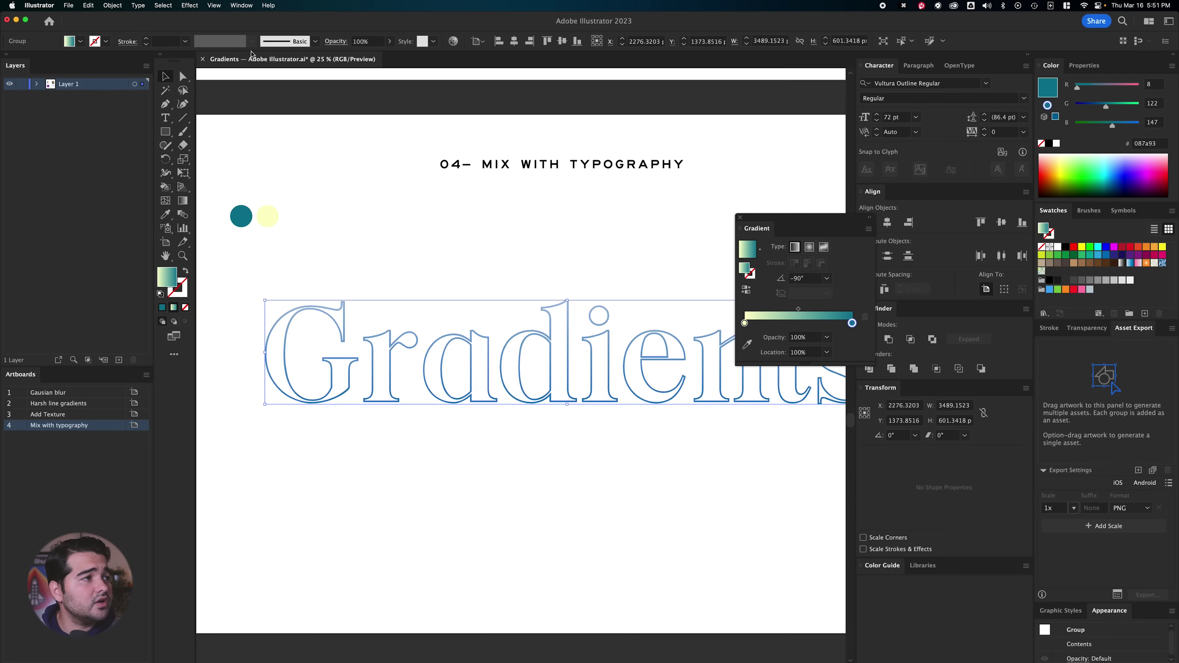
pyautogui.click(168, 5)
pyautogui.moveTo(185, 5)
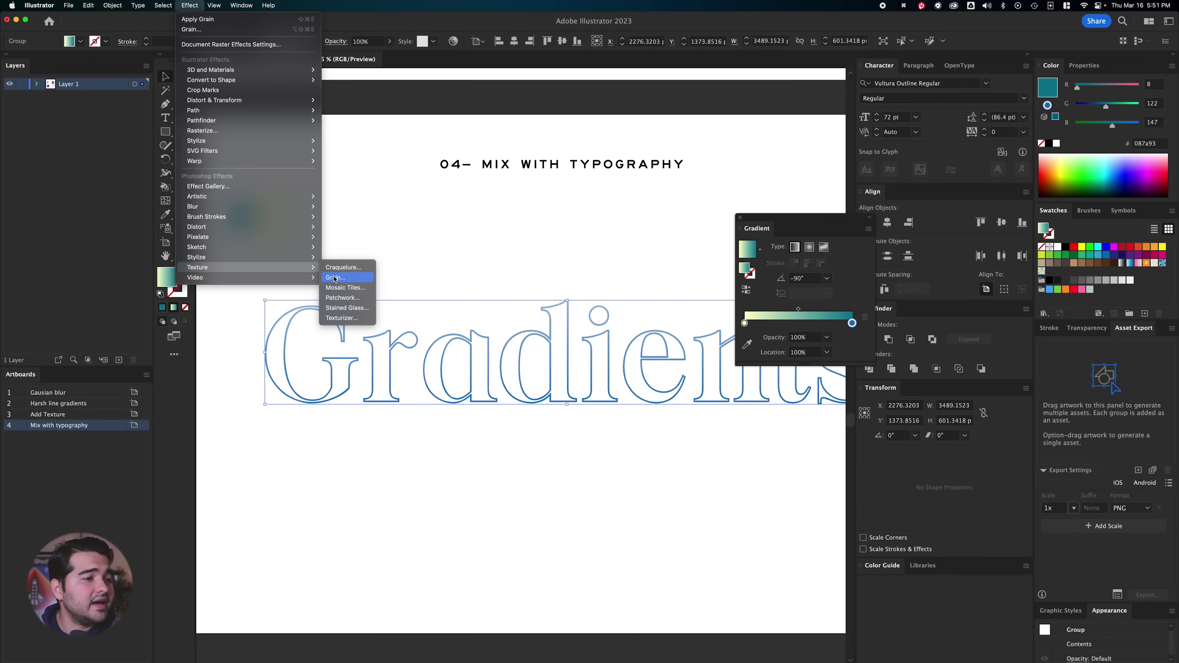
pyautogui.click(336, 278)
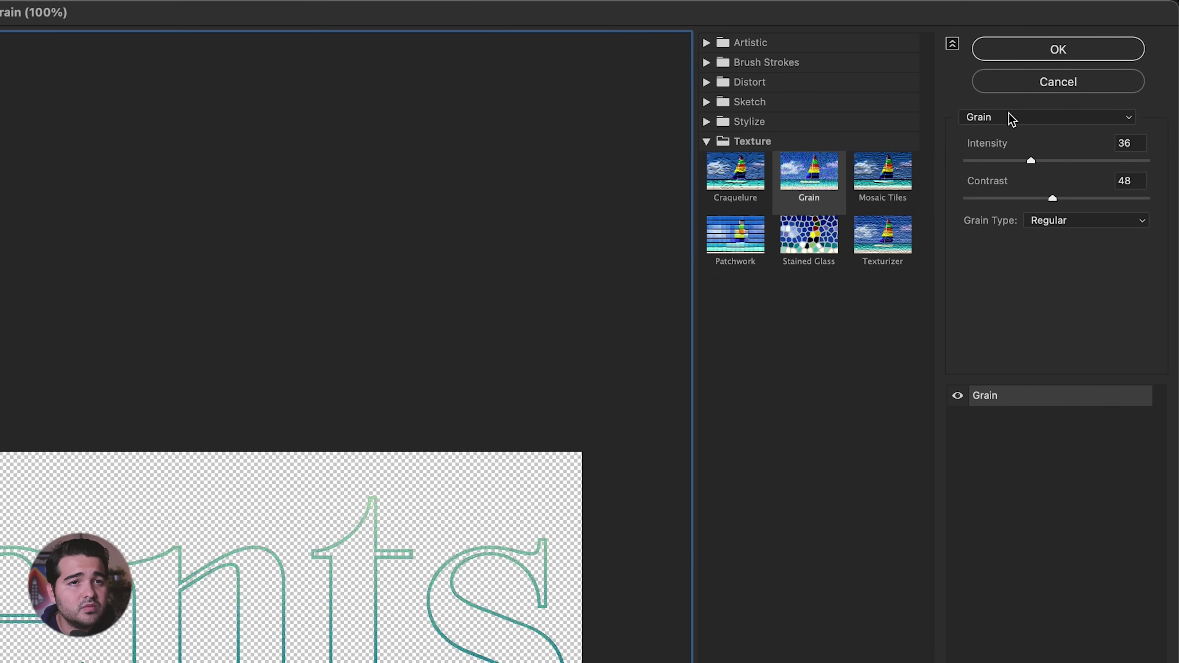
pyautogui.moveTo(1103, 94); pyautogui.dragTo(1085, 94)
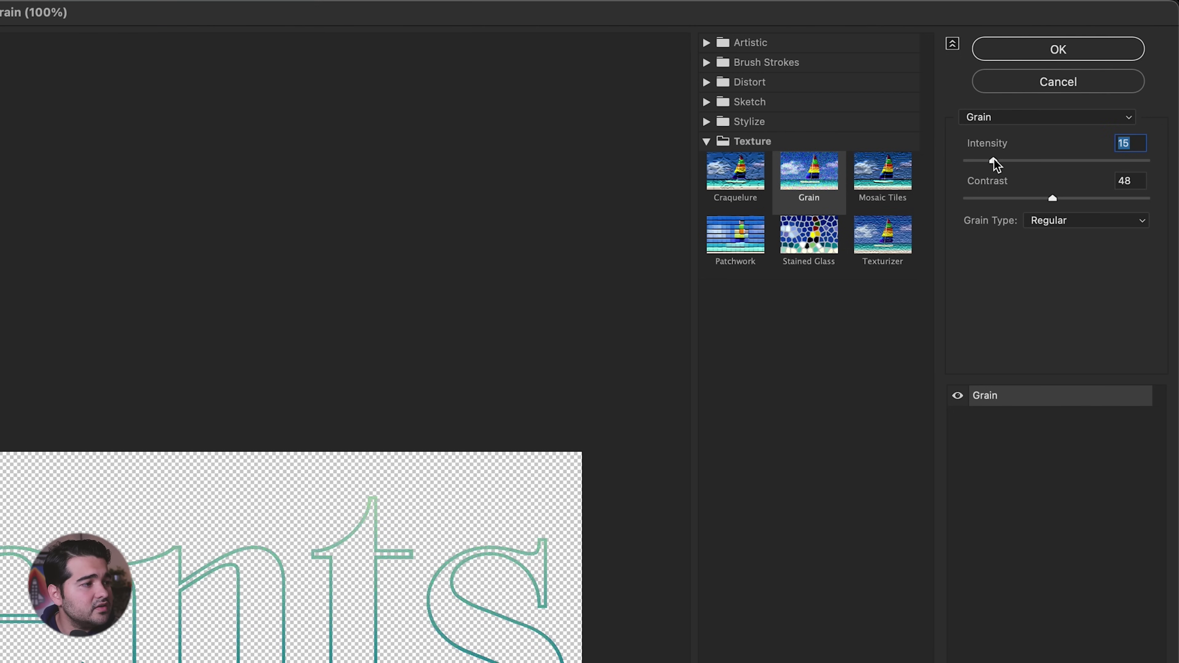
pyautogui.click(1056, 48)
# - Add the text "gradient" at 72 pt below the "Gradients" lettering on the fourth artboard
pyautogui.scroll(4, 637, 354)
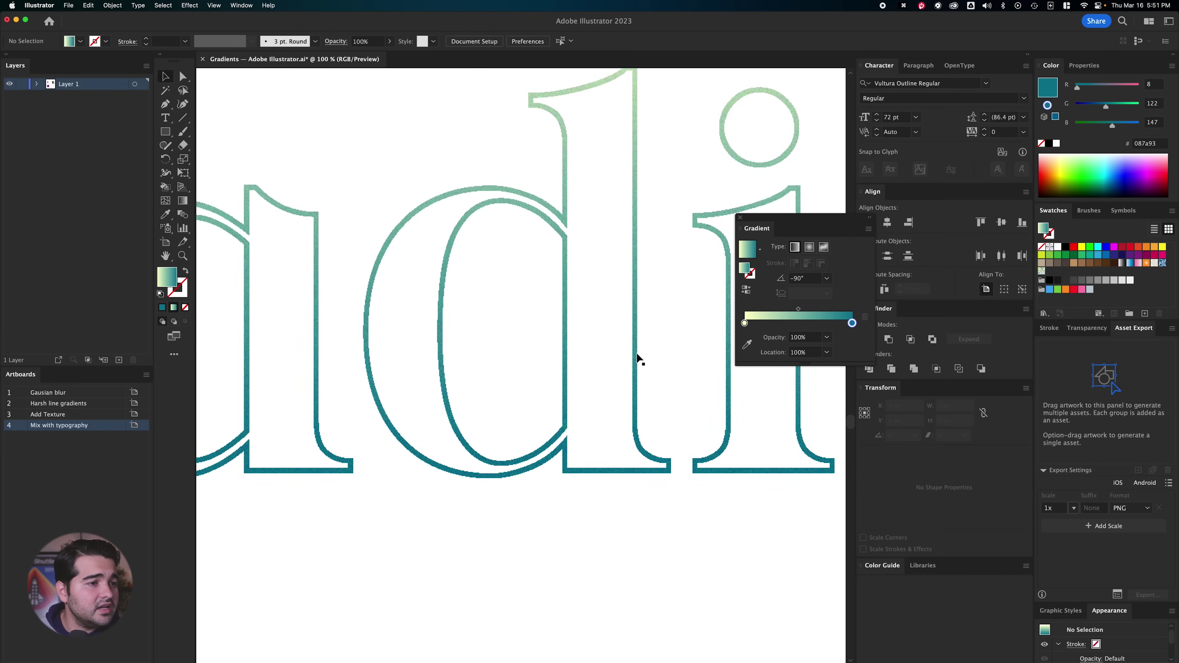
pyautogui.scroll(-5, 639, 366)
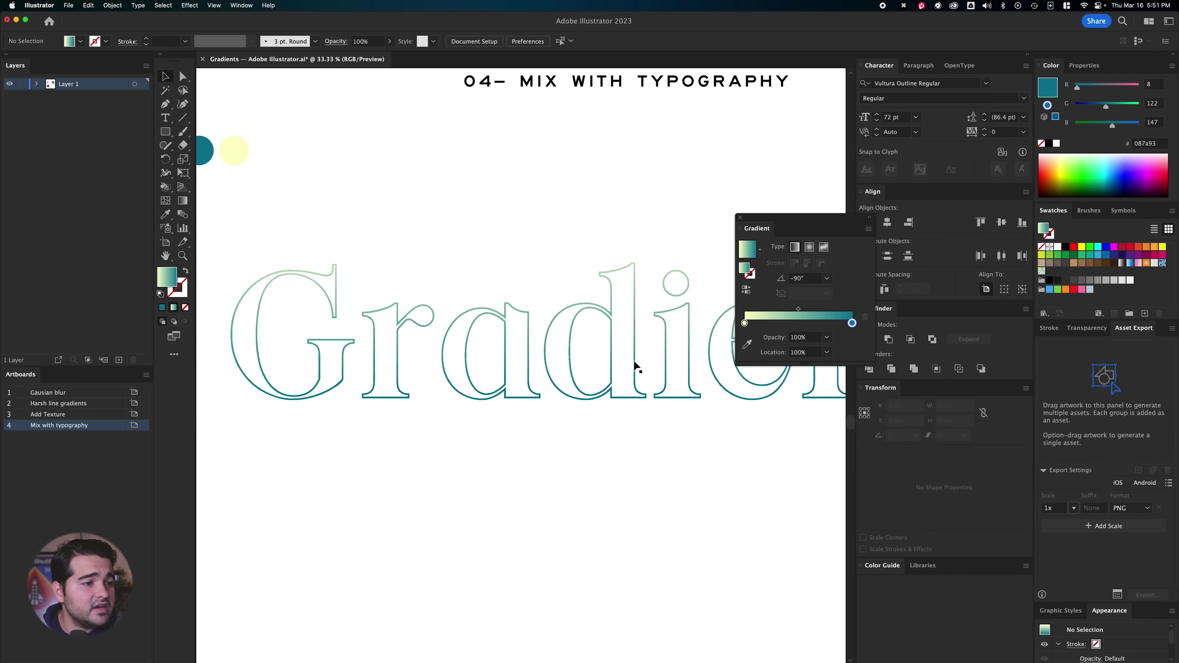
pyautogui.scroll(-2, 636, 499)
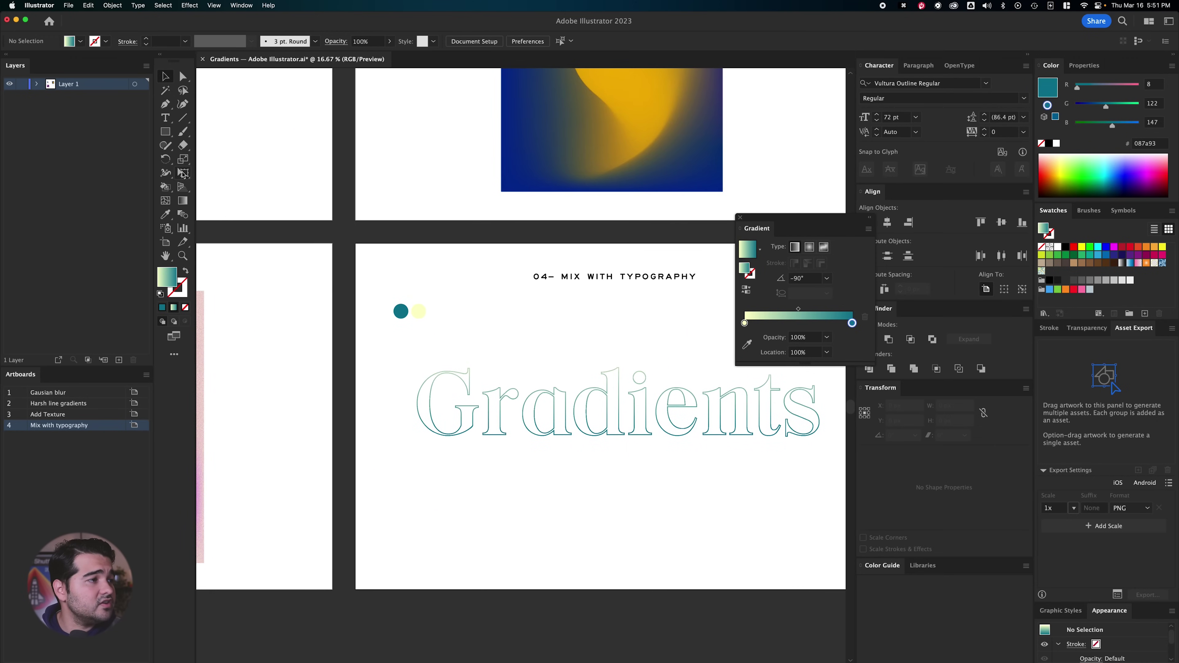
pyautogui.click(165, 118)
pyautogui.click(415, 497)
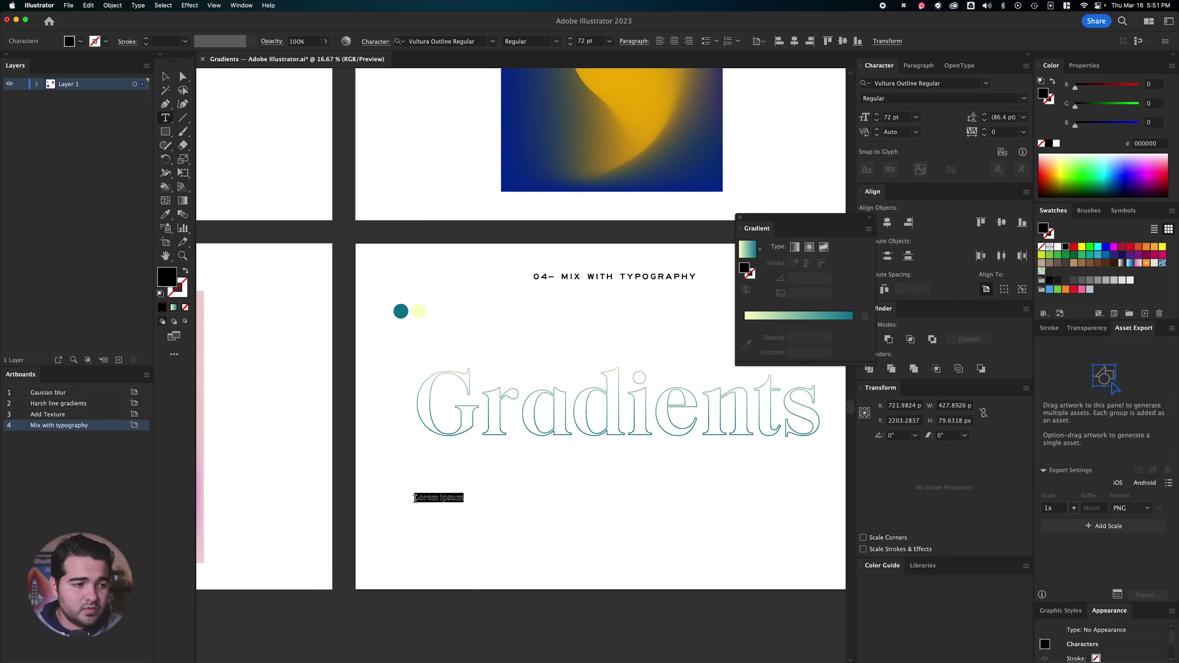
pyautogui.write('gradient')
pyautogui.press('Escape')
pyautogui.press('cmd+a')
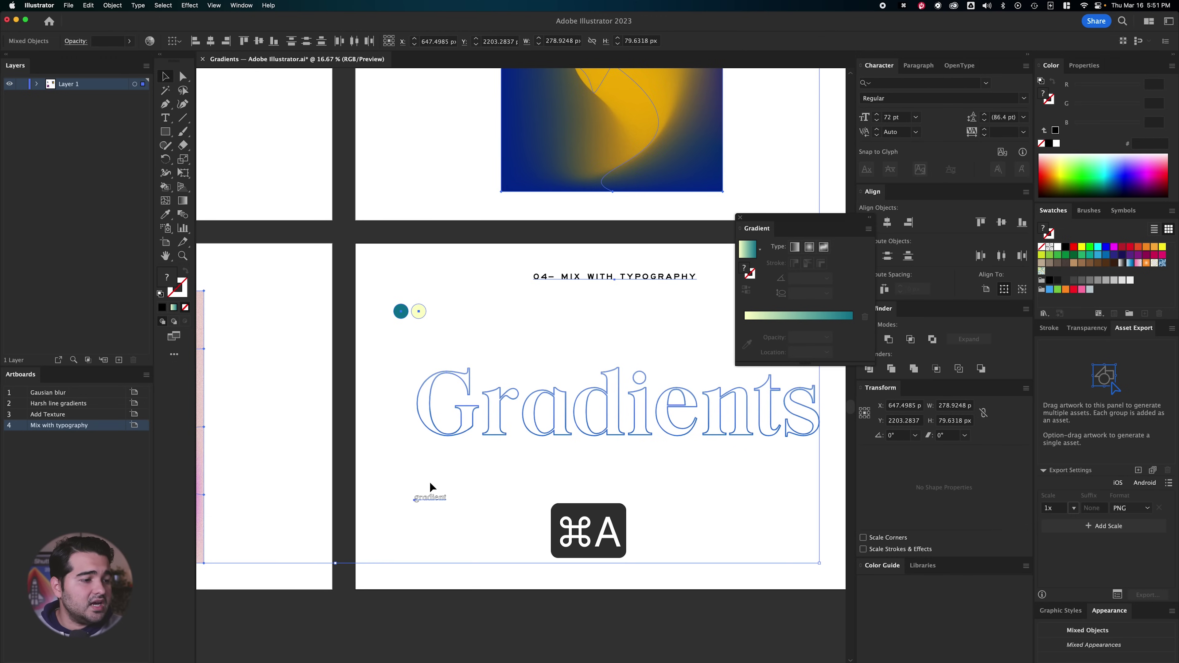
# - Enlarge the new "gradient" text to about 870 pt beneath the outlined lettering and set its font to Vultura Regular
pyautogui.click(442, 495)
pyautogui.moveTo(447, 501); pyautogui.dragTo(815, 594)
pyautogui.moveTo(706, 527); pyautogui.dragTo(719, 556)
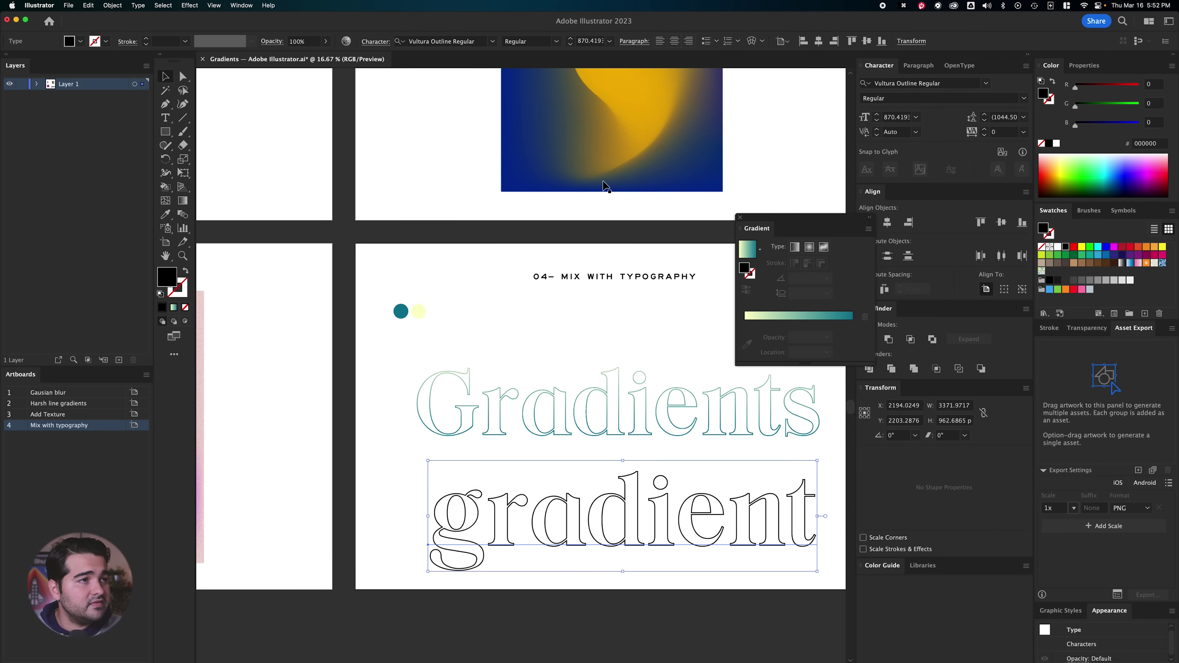
pyautogui.click(493, 41)
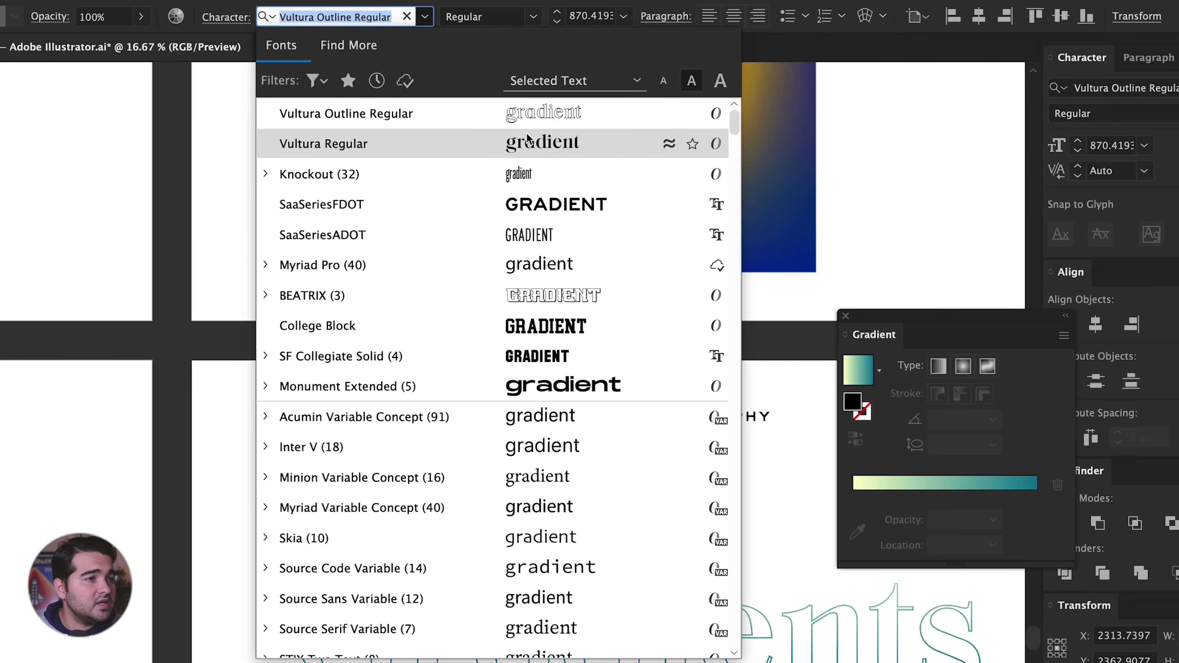
pyautogui.click(545, 116)
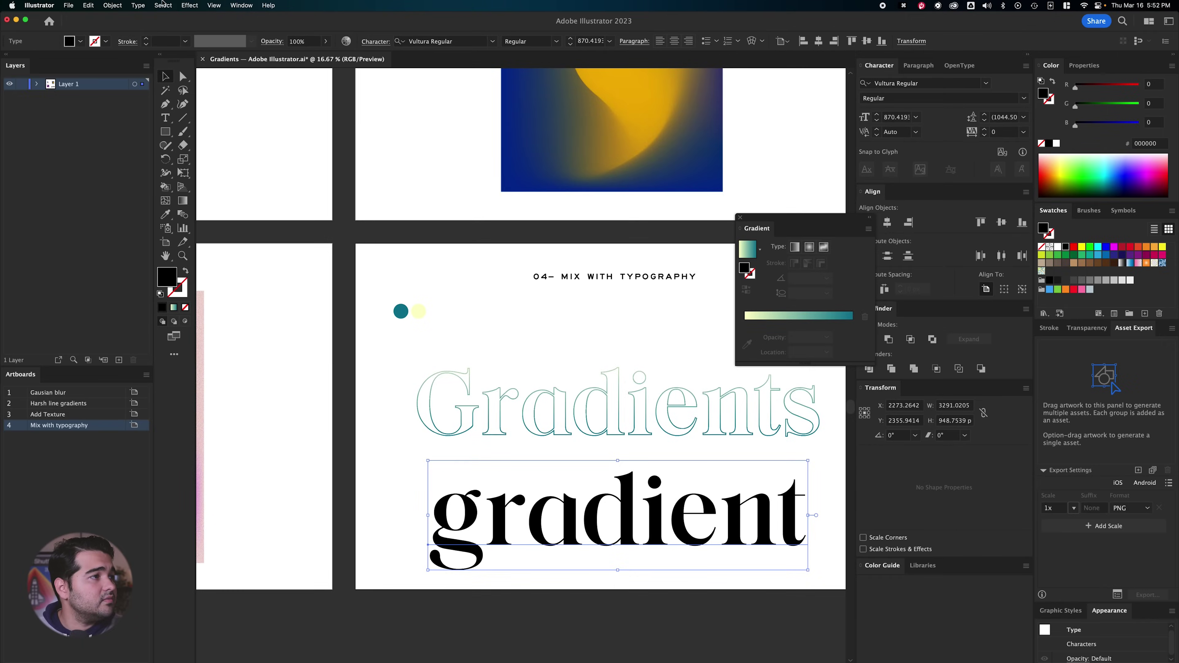
# - Change the lower text's case to "Gradient" with a capital initial and expand it into editable shapes
pyautogui.click(138, 5)
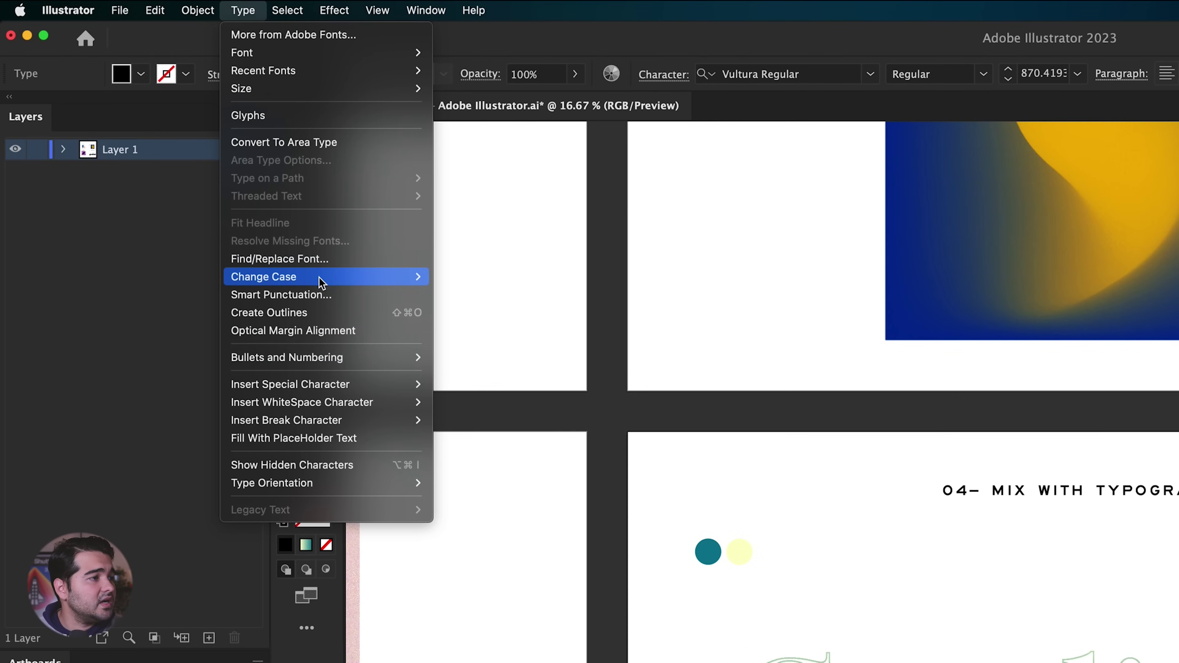
pyautogui.moveTo(179, 155)
pyautogui.click(479, 312)
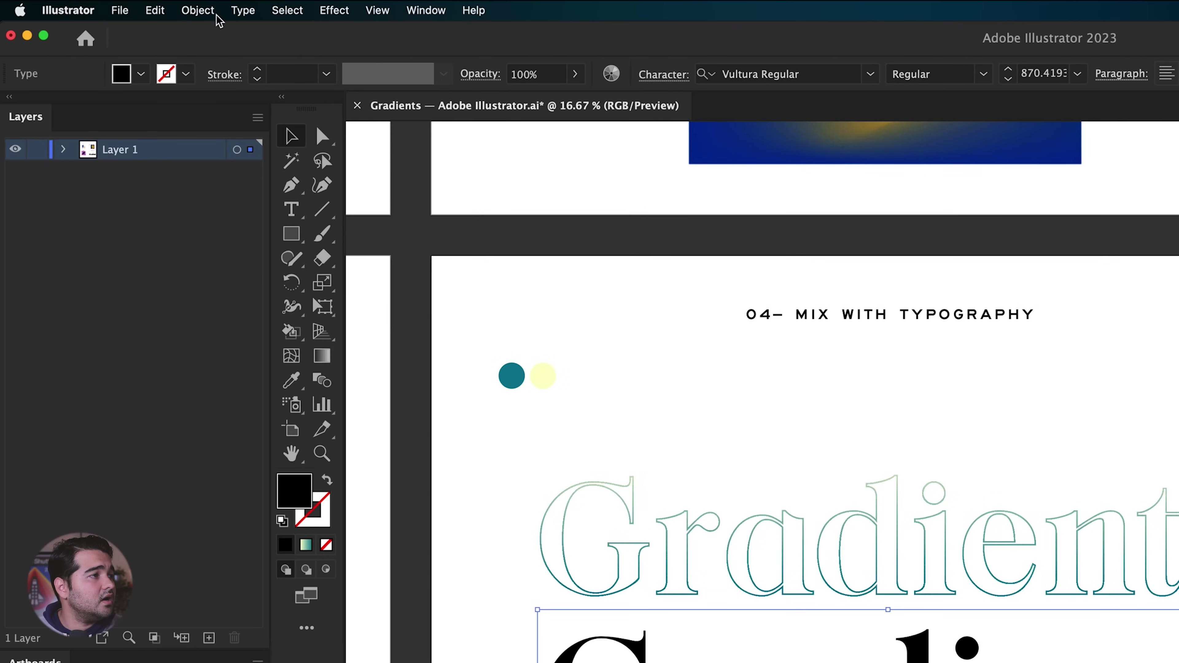
pyautogui.click(197, 11)
pyautogui.click(271, 232)
pyautogui.click(1054, 662)
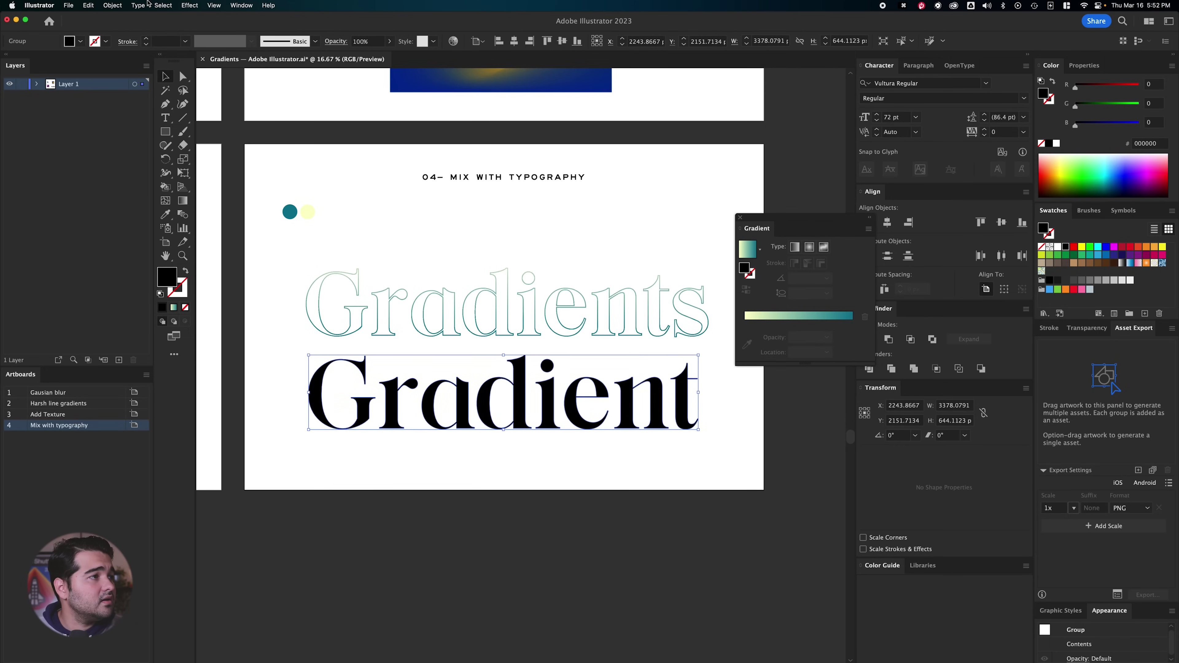
# - Offset the expanded "Gradient" letter paths by 15 px with round joins
pyautogui.click(214, 13)
pyautogui.moveTo(186, 246)
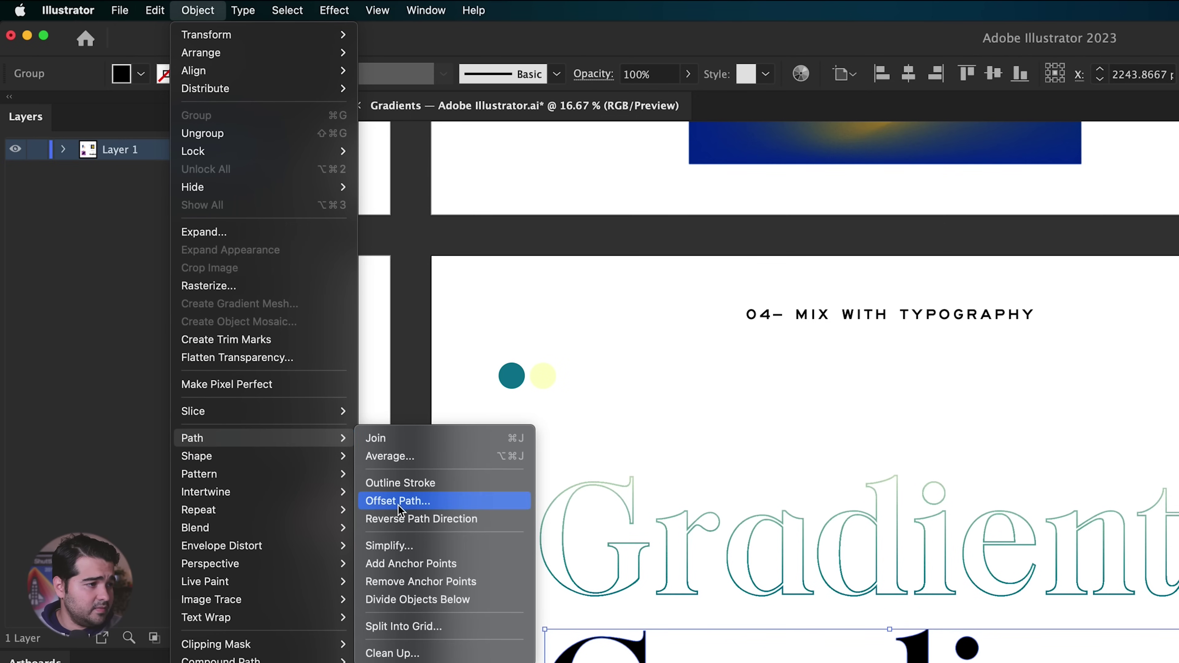
pyautogui.click(221, 278)
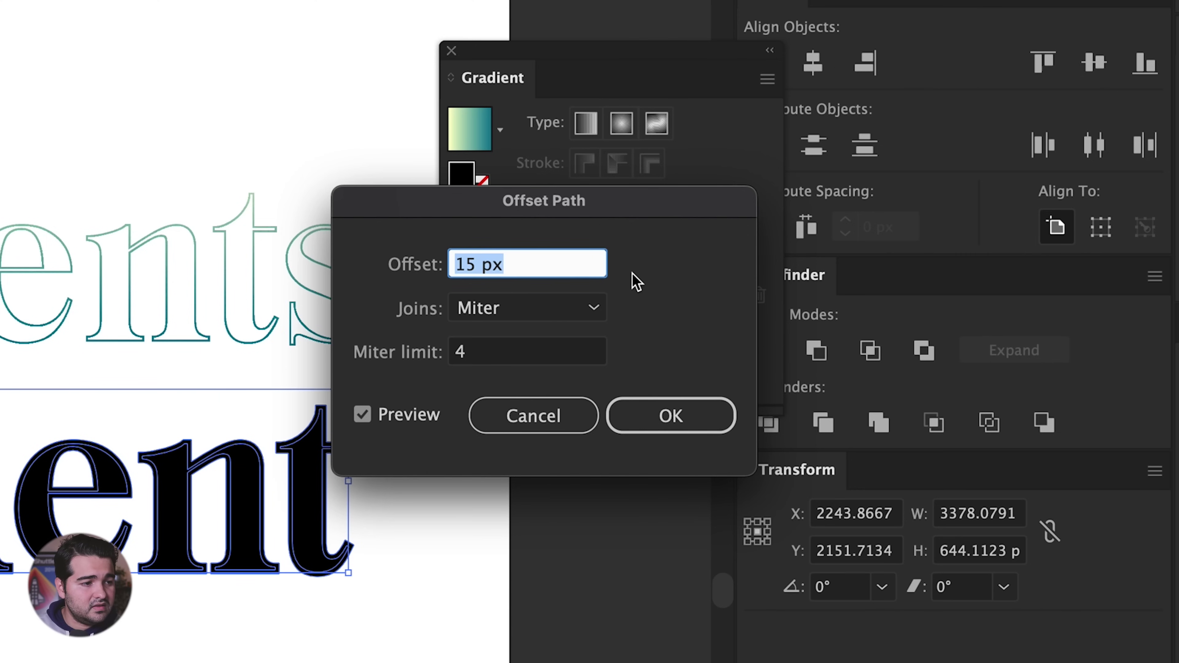
pyautogui.click(583, 309)
pyautogui.click(504, 371)
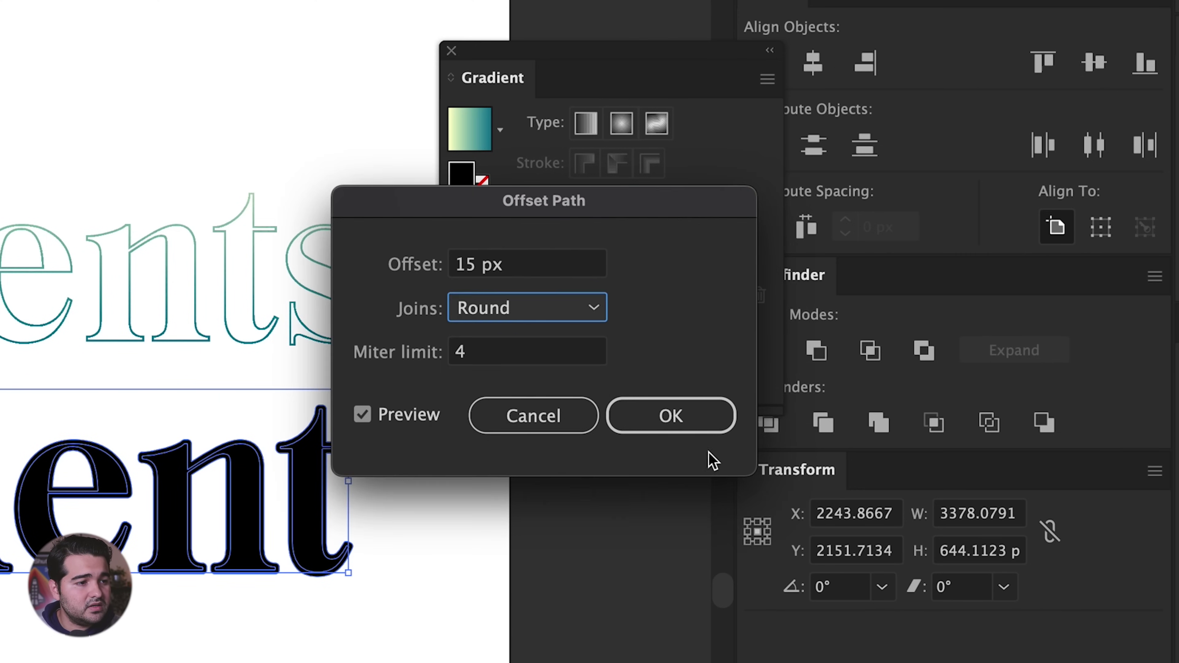
pyautogui.click(696, 421)
# - Apply a Transform effect to the offset "Gradient" shapes, moving 0.5 px horizontally and 0.5 px vertically with 150 copies
pyautogui.click(213, 5)
pyautogui.moveTo(189, 5)
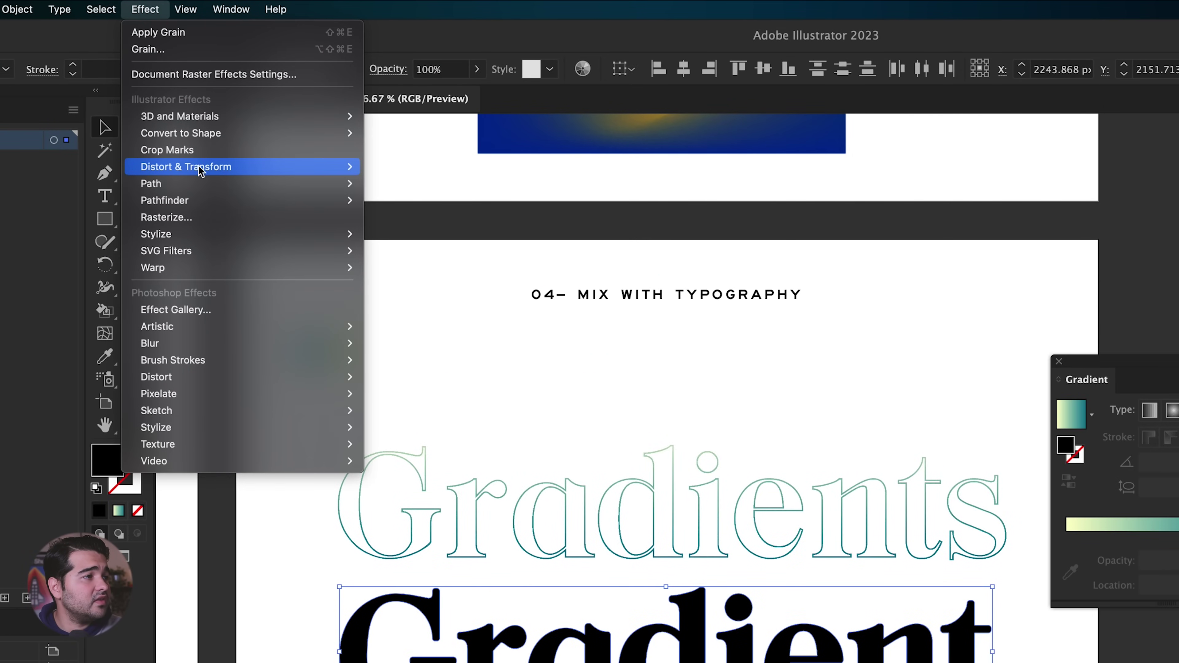
pyautogui.moveTo(329, 171)
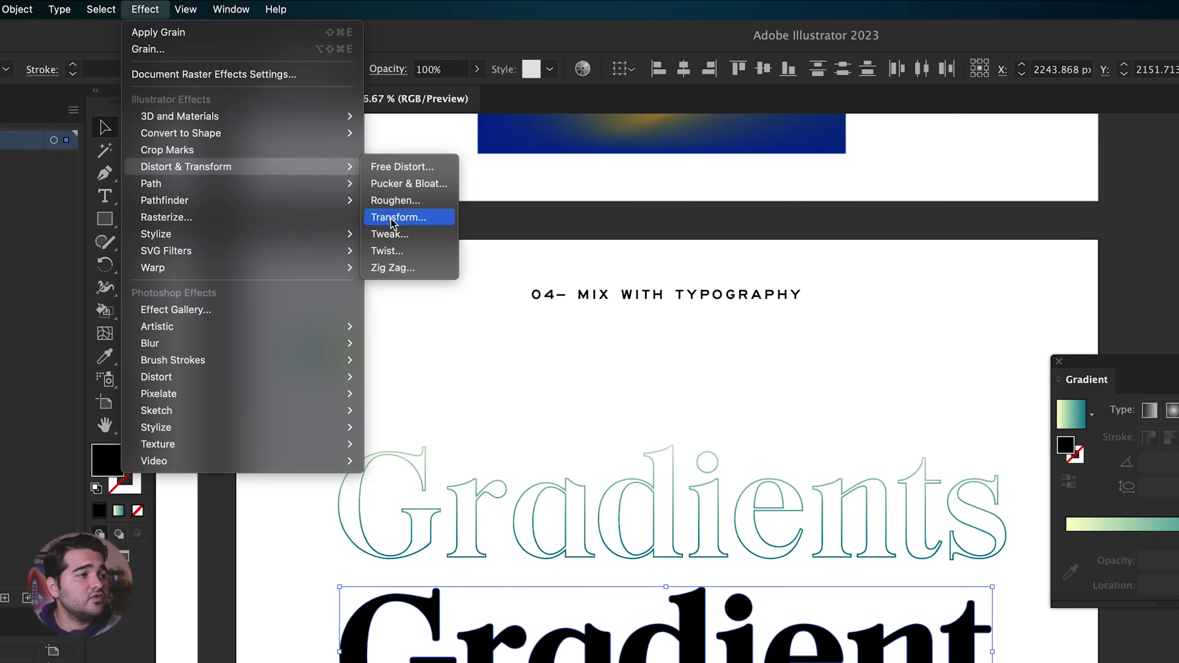
pyautogui.click(404, 220)
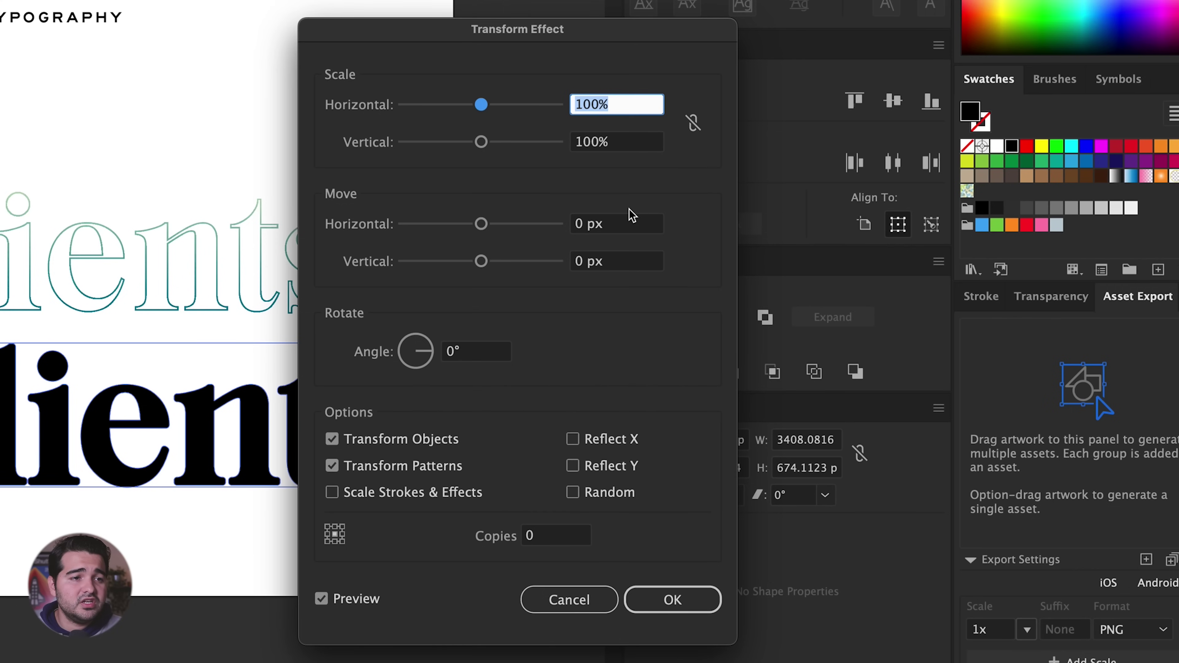
pyautogui.press('Tab')
pyautogui.press('Tab')
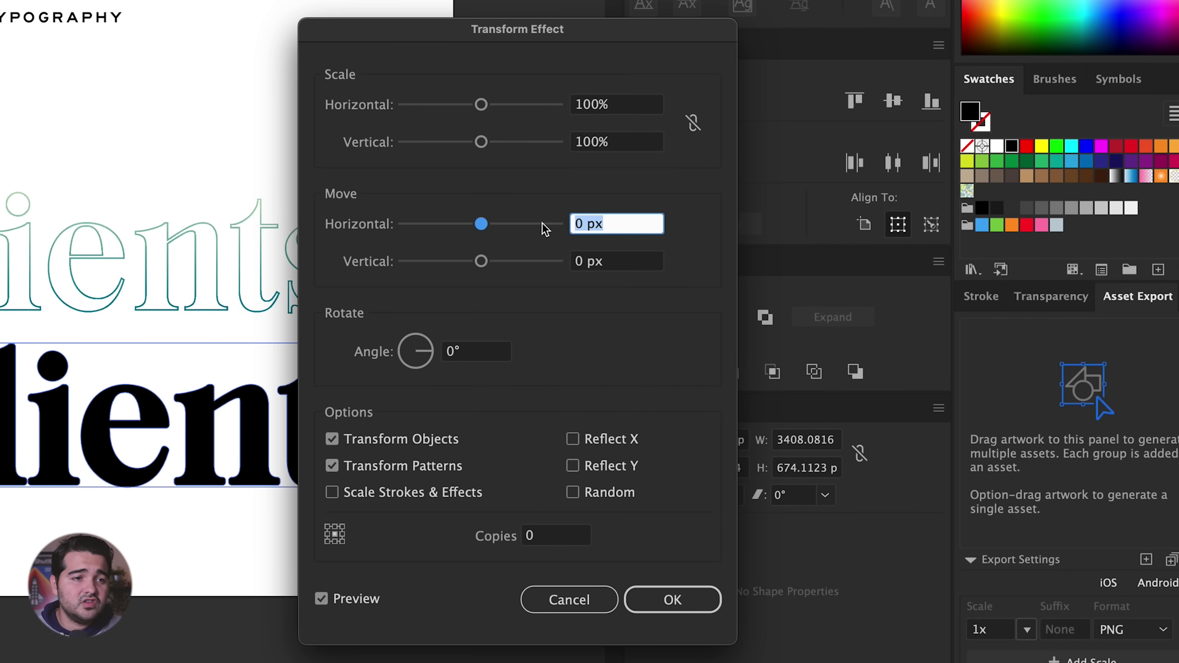
pyautogui.write('0.5')
pyautogui.press('Tab')
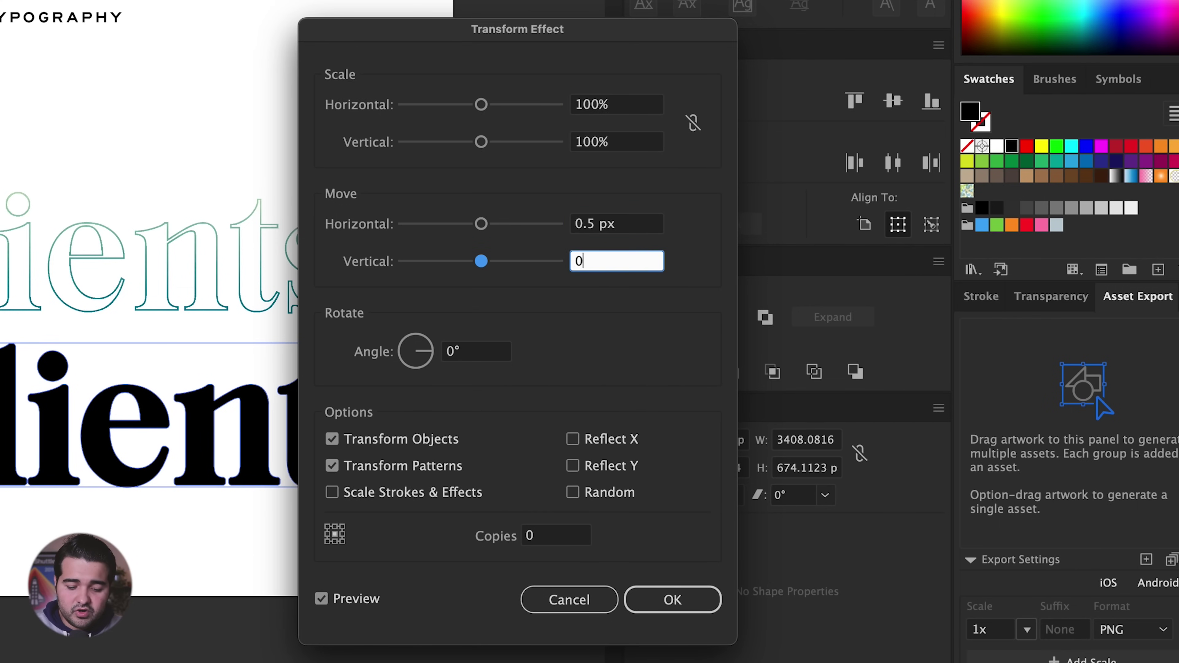
pyautogui.click(536, 540)
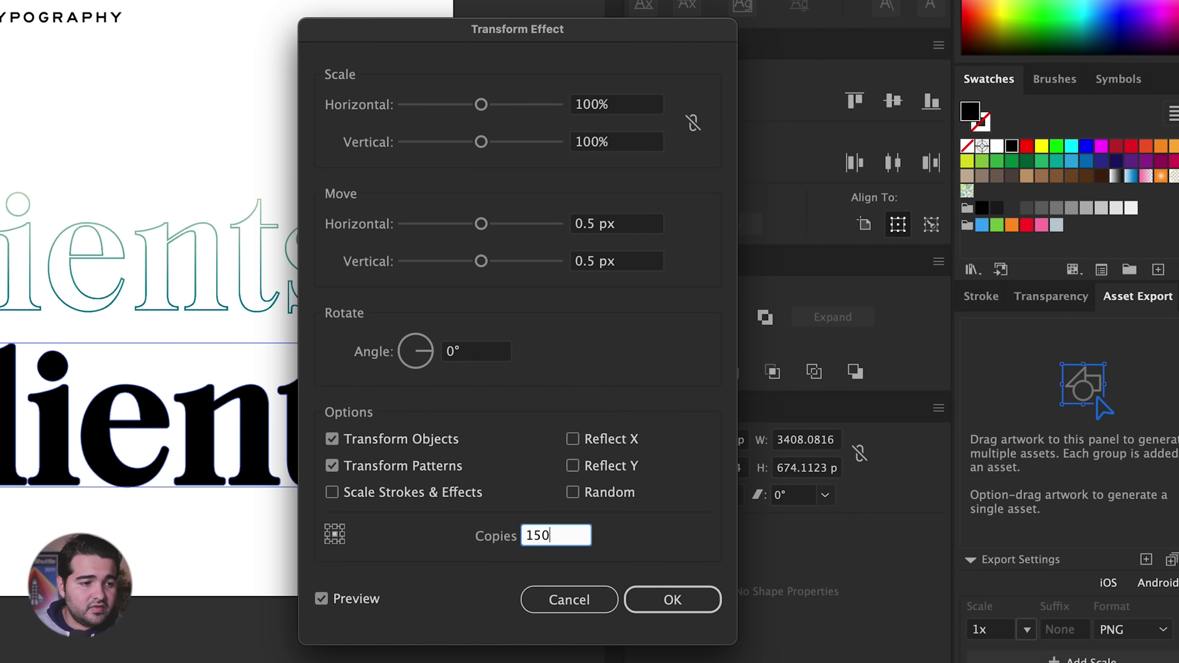
pyautogui.click(357, 598)
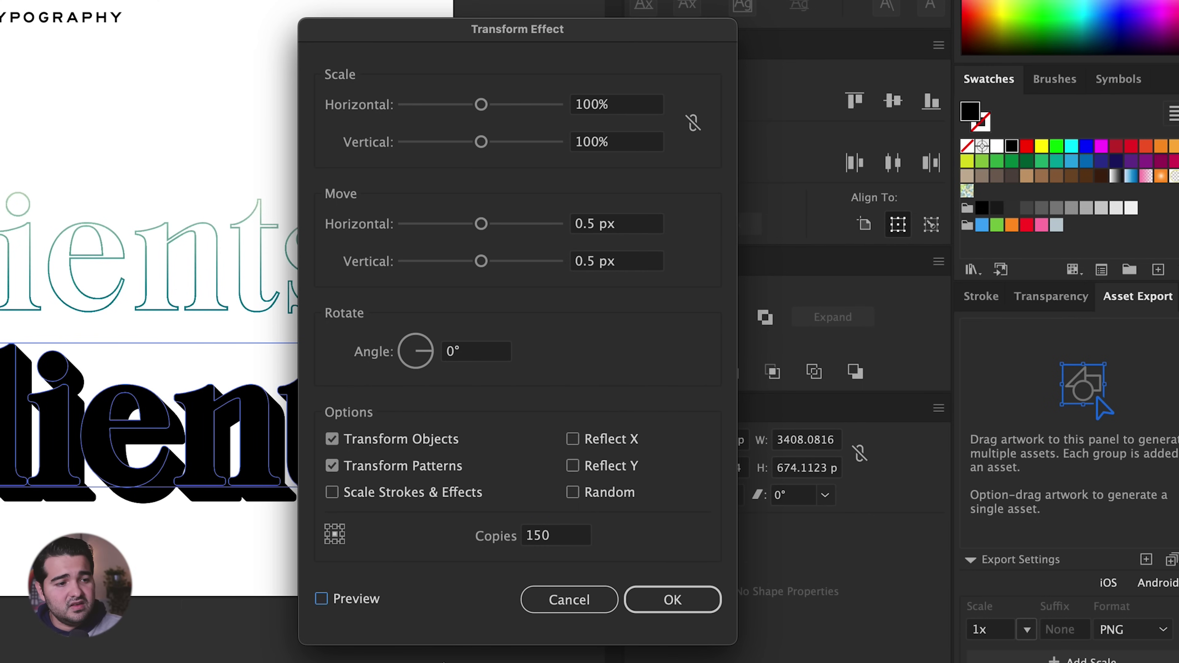
pyautogui.click(673, 599)
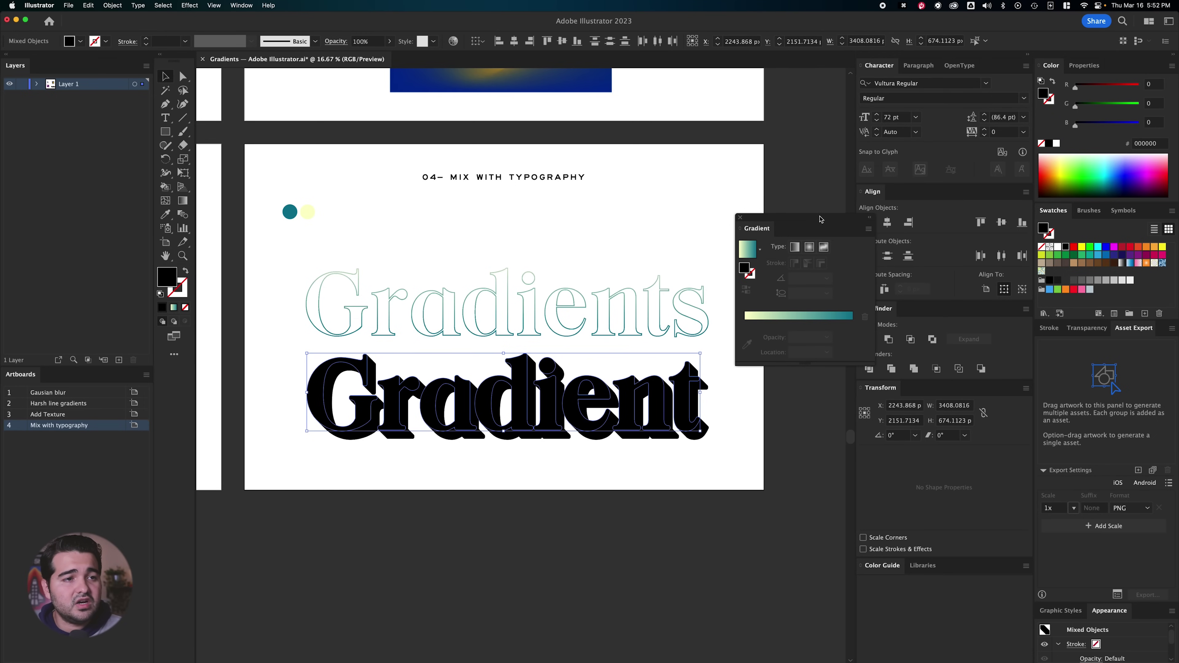
# - Expand the appearance of the transformed "Gradient" copies and unite them into a single shape
pyautogui.moveTo(821, 219); pyautogui.dragTo(792, 168)
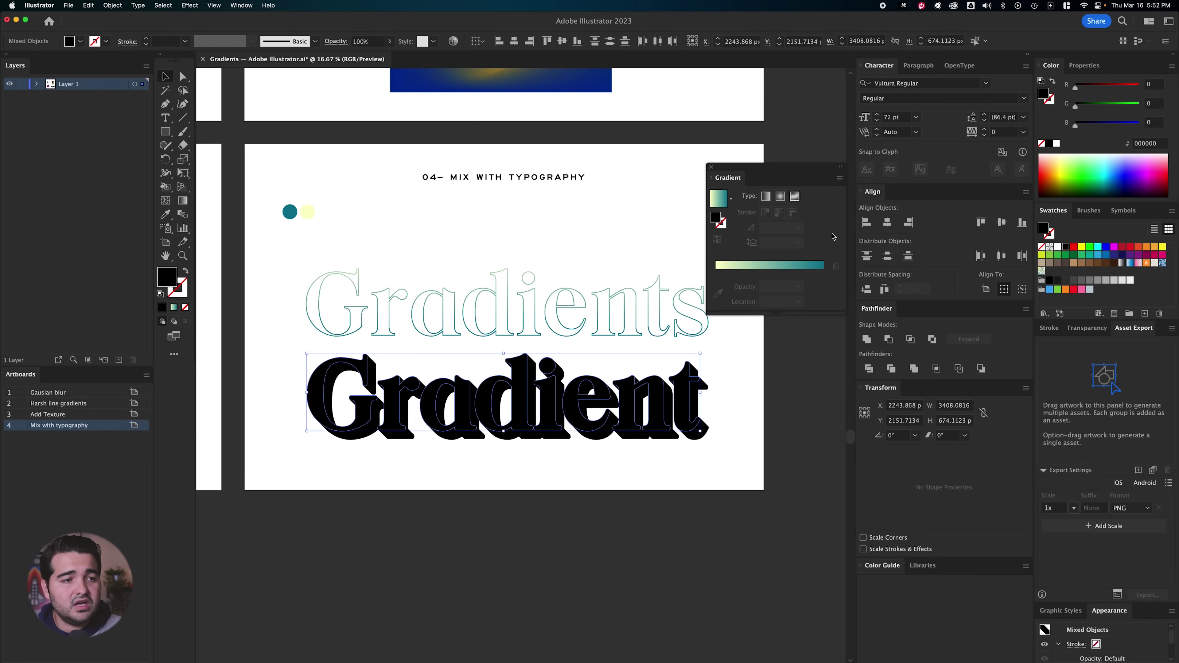
pyautogui.click(113, 5)
pyautogui.click(135, 144)
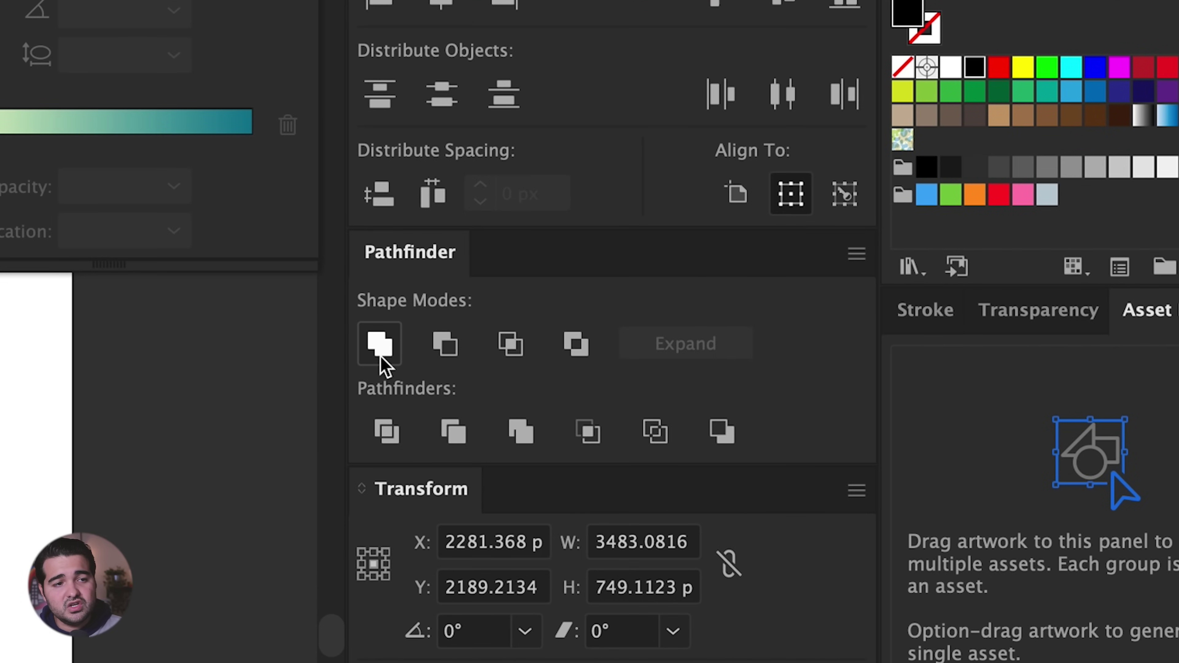
pyautogui.click(381, 331)
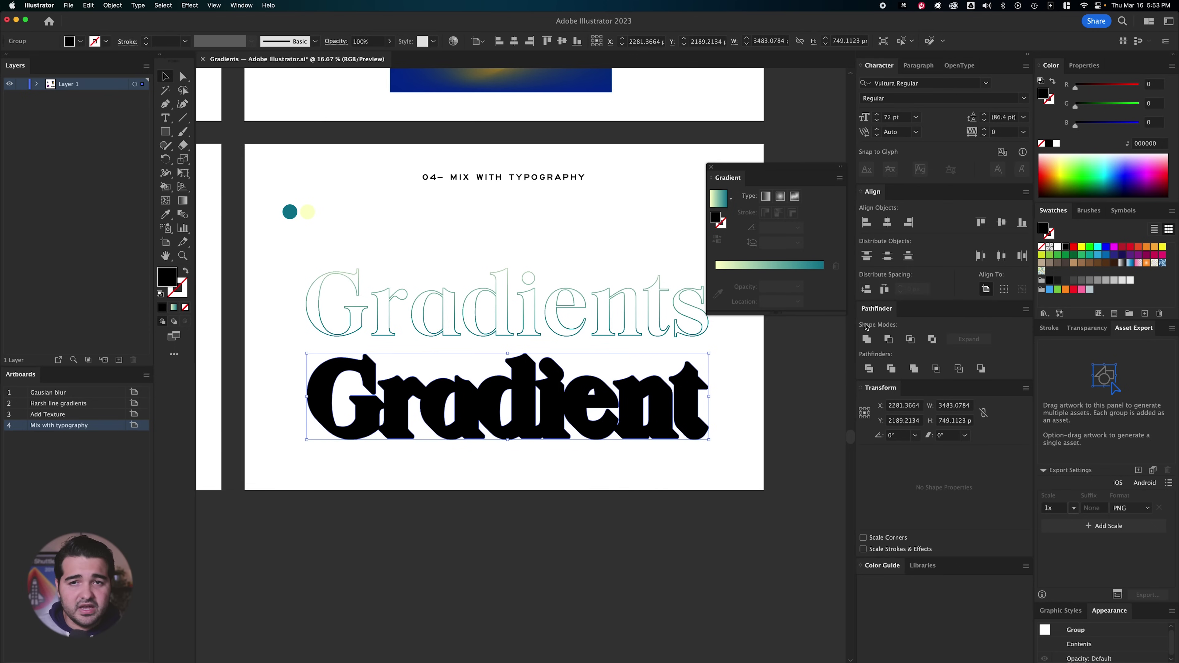
# - Knock the original letters out of the united "Gradient" block with the Exclude shape mode
pyautogui.moveTo(742, 389); pyautogui.dragTo(332, 450)
pyautogui.click(868, 372)
pyautogui.click(699, 365)
pyautogui.click(933, 340)
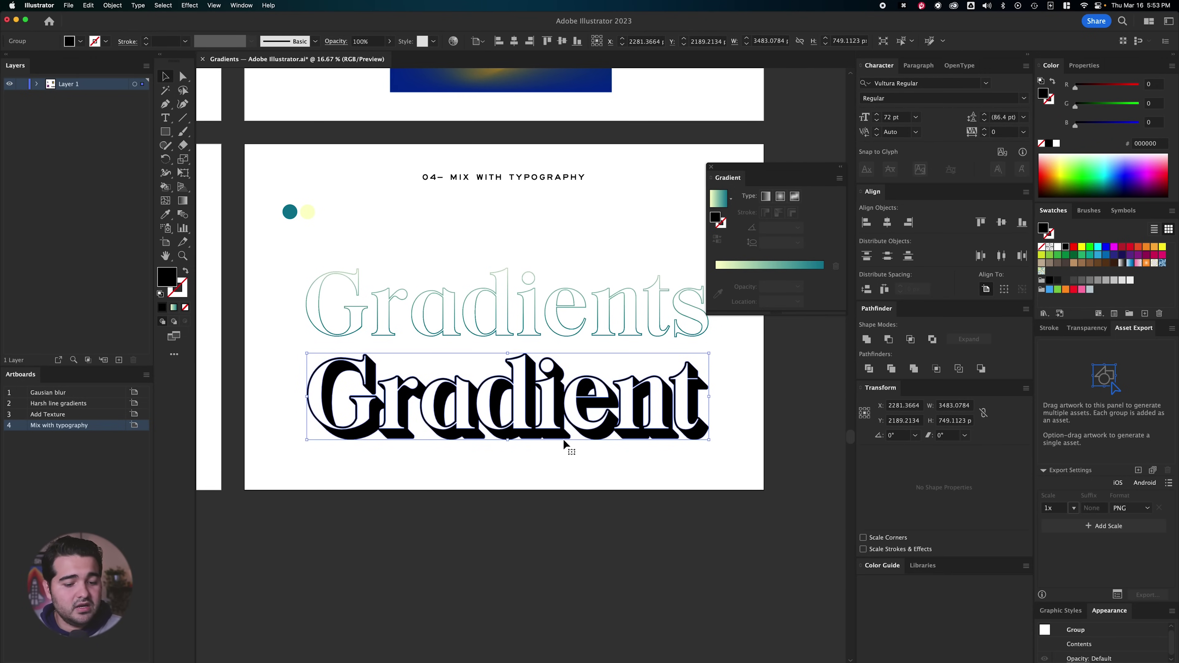
# - Sample the yellow-to-teal gradient from the outlined "Gradients" lettering as the fill of the extruded "Gradient" shape
pyautogui.press('i')
pyautogui.scroll(4, 503, 258)
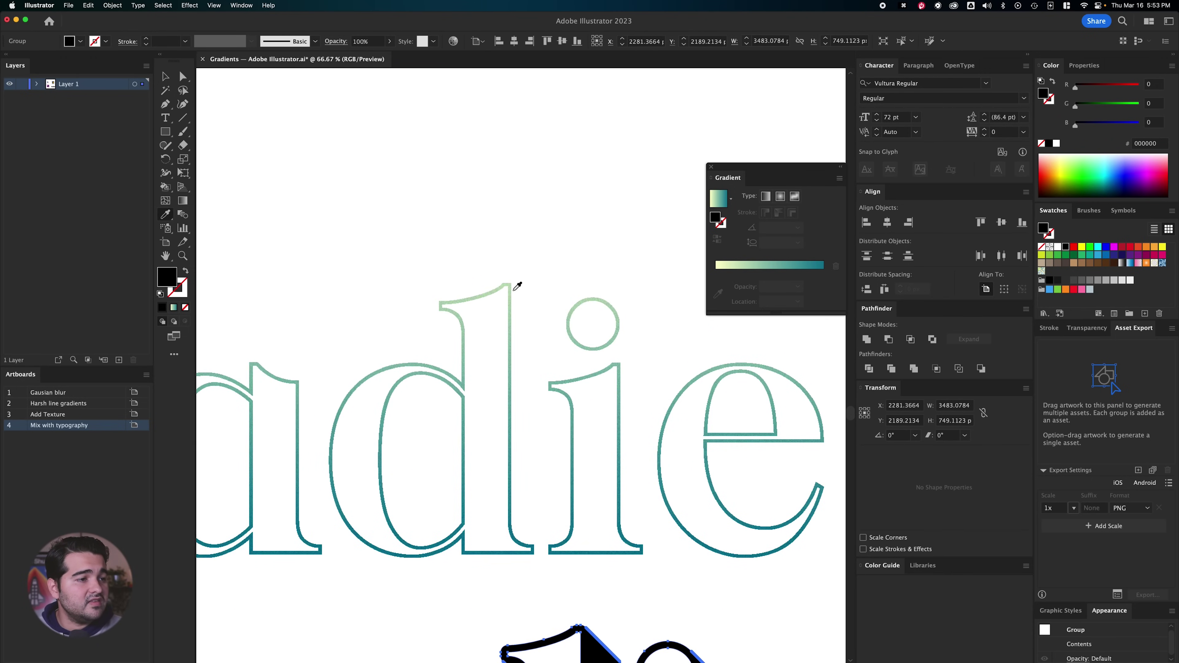
pyautogui.click(513, 289)
pyautogui.scroll(-2, 531, 386)
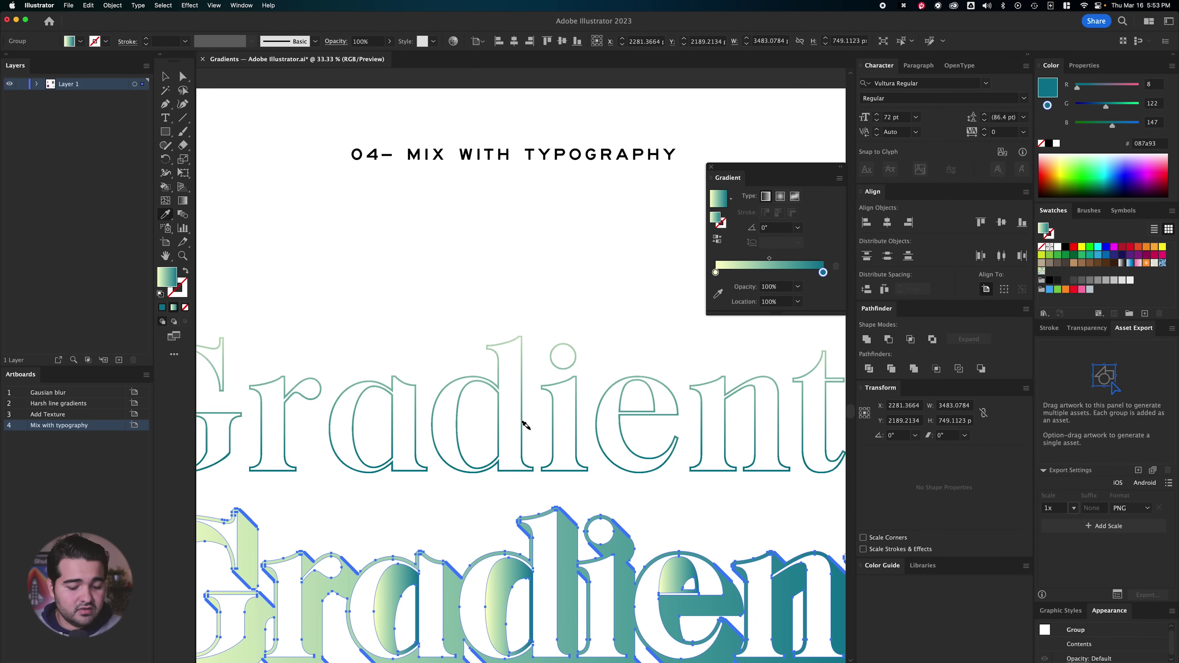
pyautogui.scroll(-1, 525, 425)
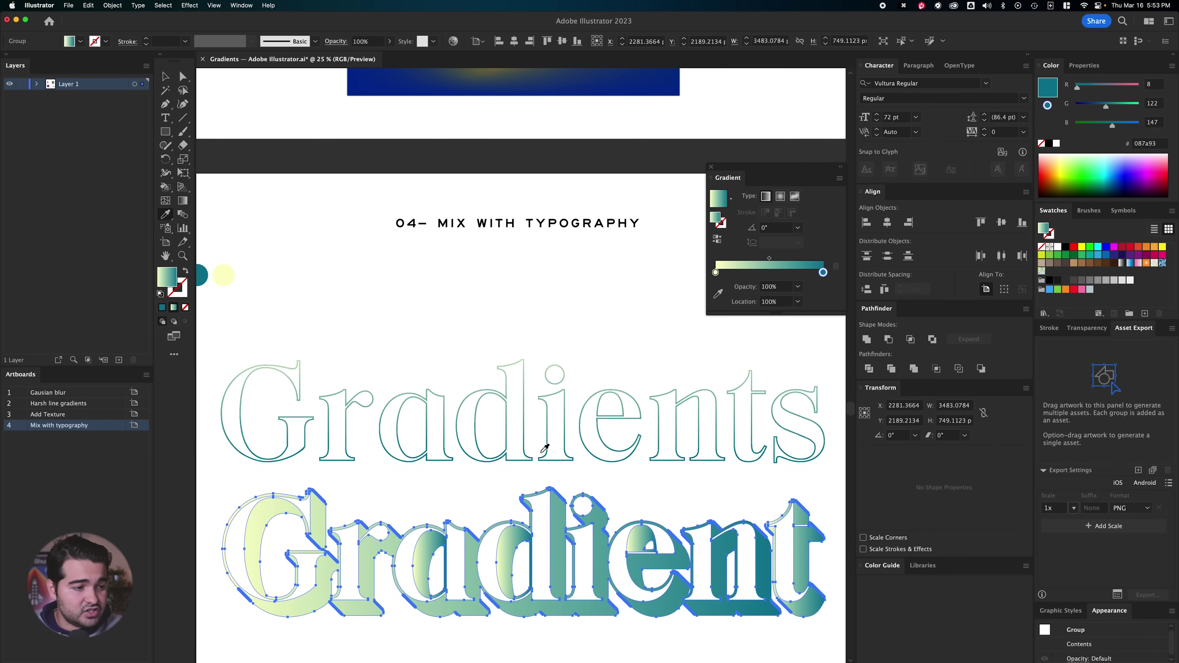
# - Redraw the extruded lettering's gradient vertically at -90°, running from pale yellow above to teal below across its full height
pyautogui.press('g')
pyautogui.moveTo(554, 480); pyautogui.dragTo(574, 599)
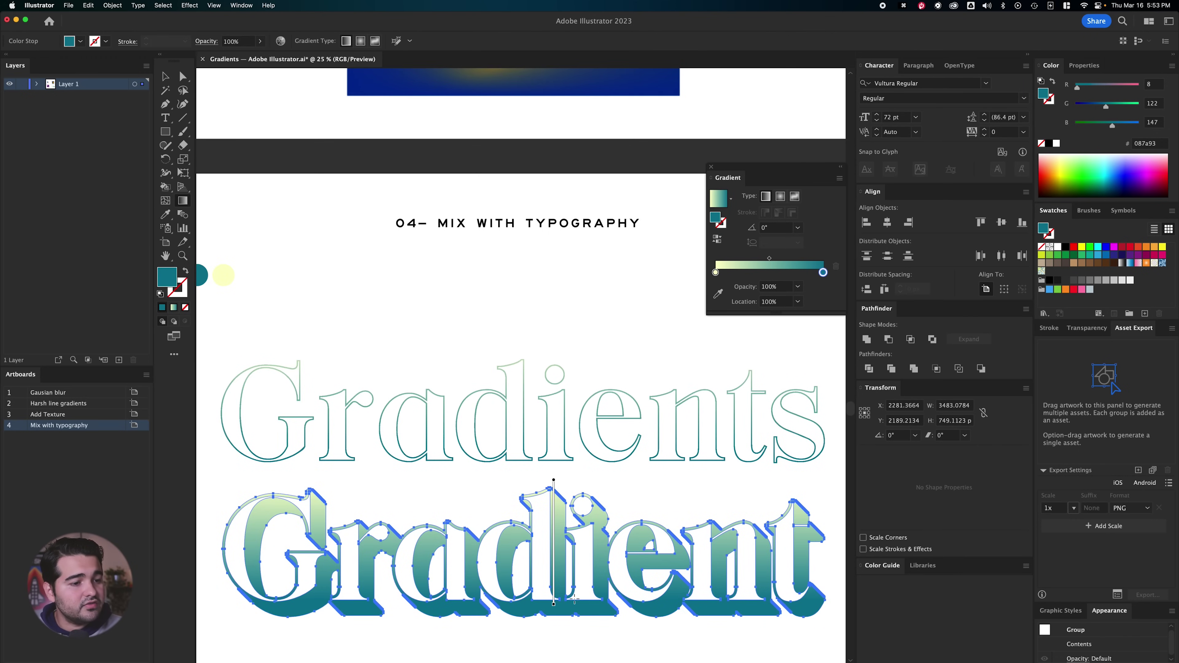
pyautogui.press('v')
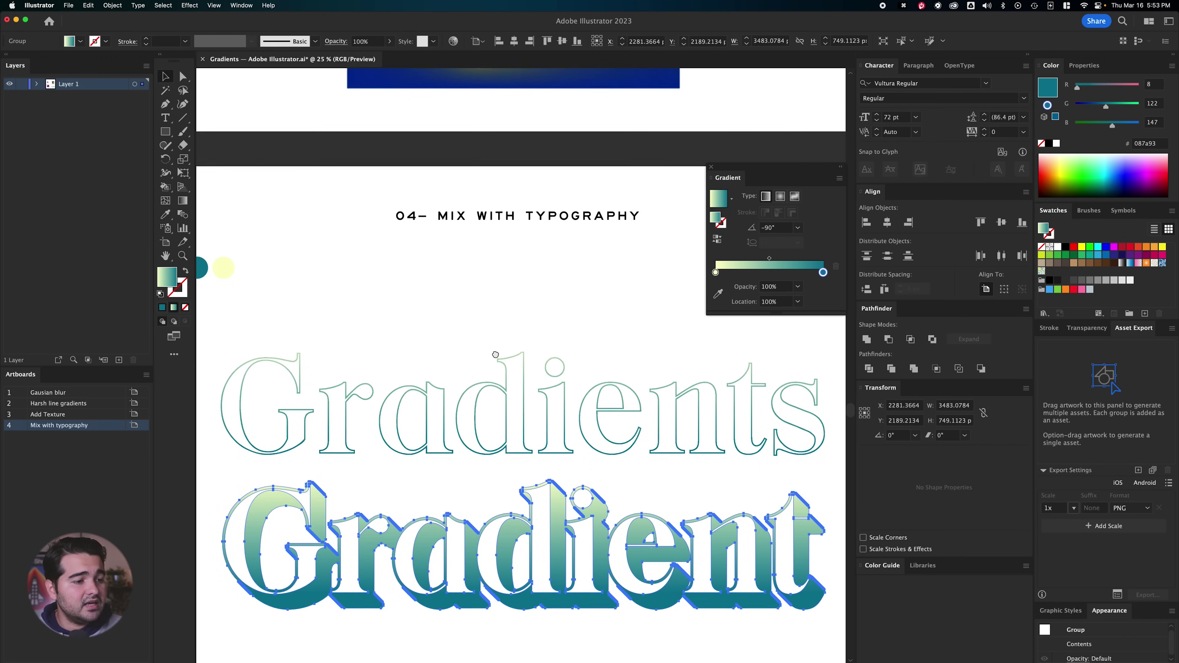
pyautogui.scroll(-3, 423, 410)
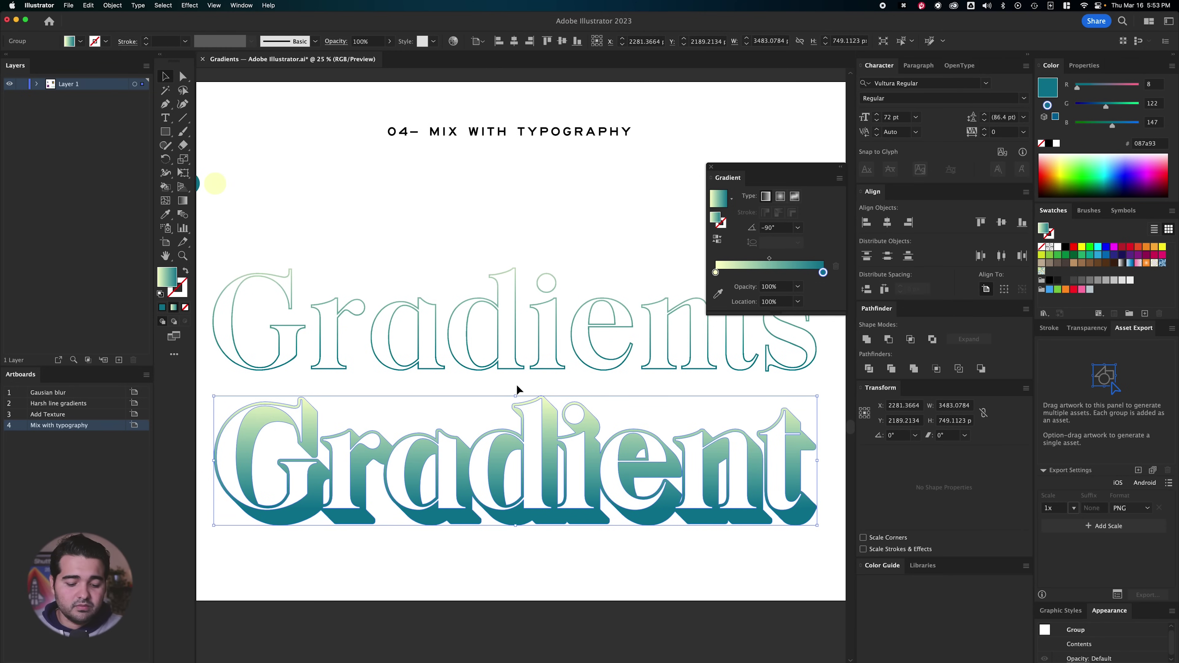
pyautogui.press('g')
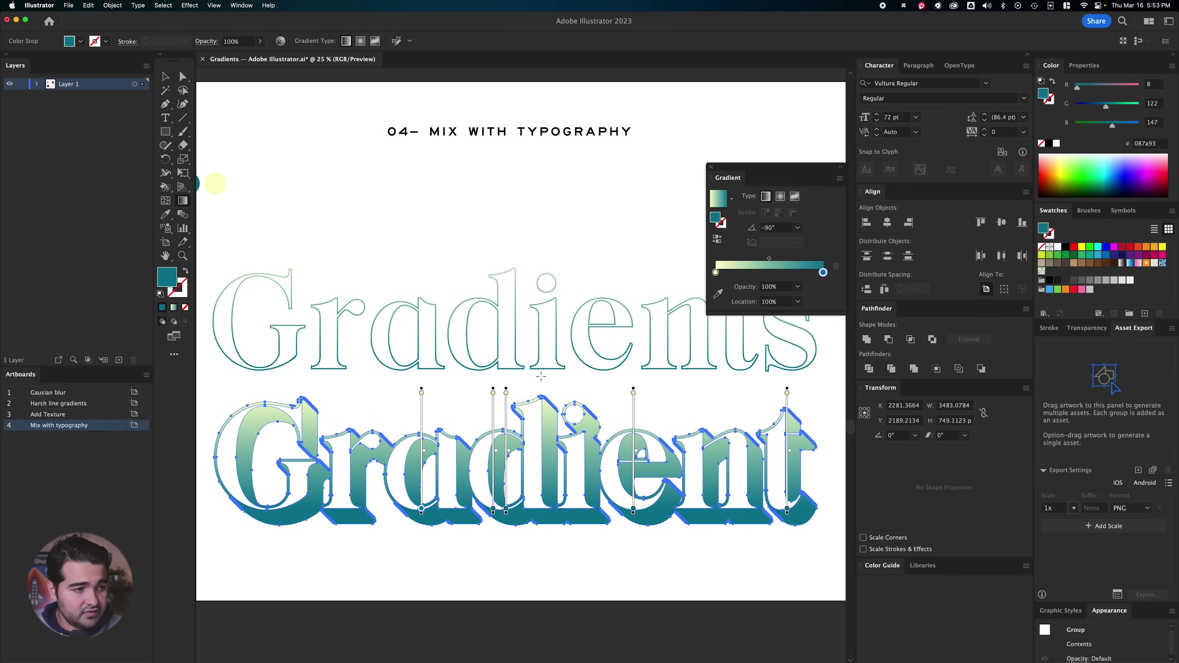
pyautogui.moveTo(541, 372); pyautogui.dragTo(564, 517)
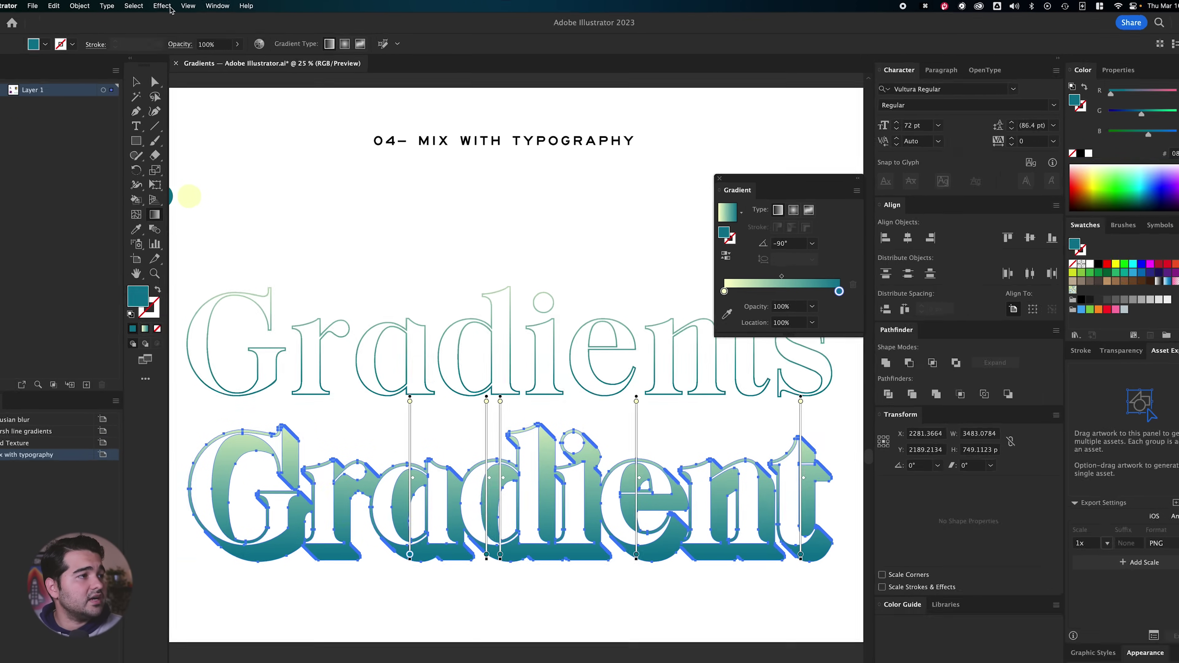
# - Apply a Grain texture effect with the Regular grain type to the extruded "Gradient" lettering
pyautogui.click(190, 5)
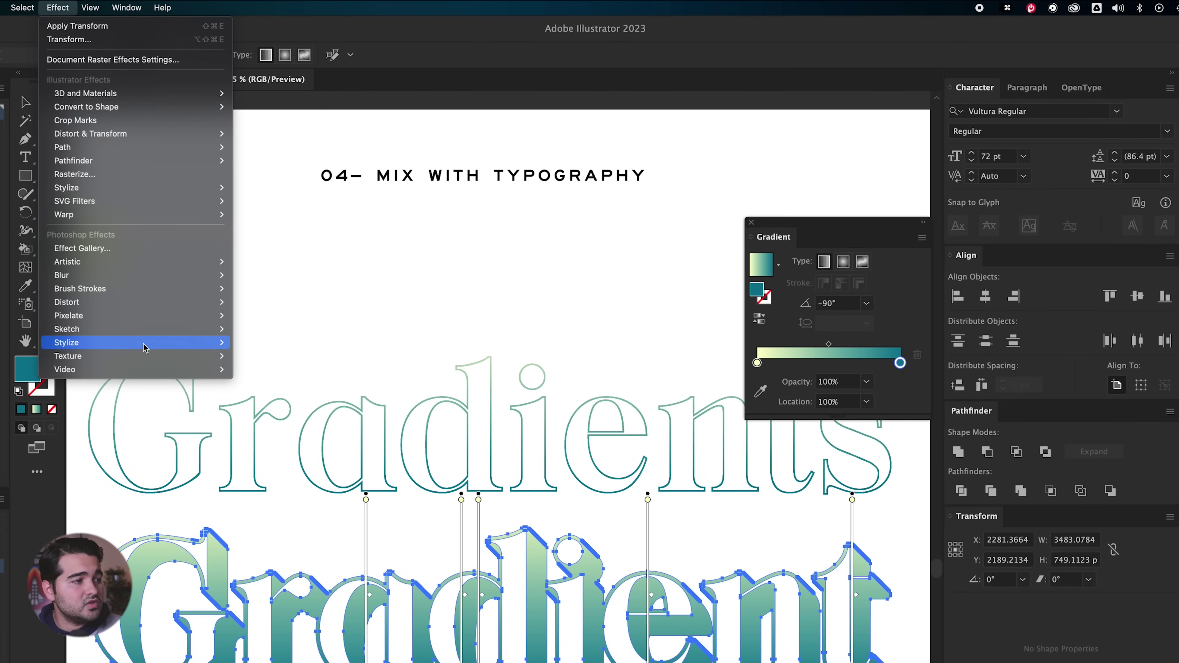
pyautogui.moveTo(153, 355)
pyautogui.click(260, 371)
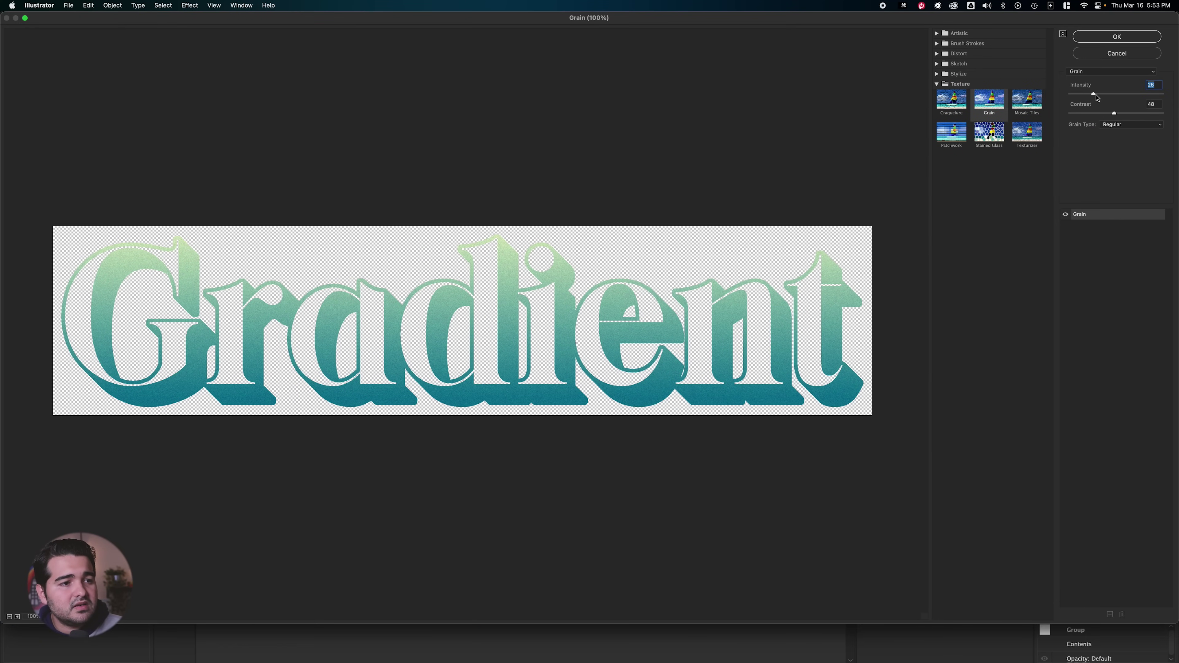
pyautogui.click(1105, 33)
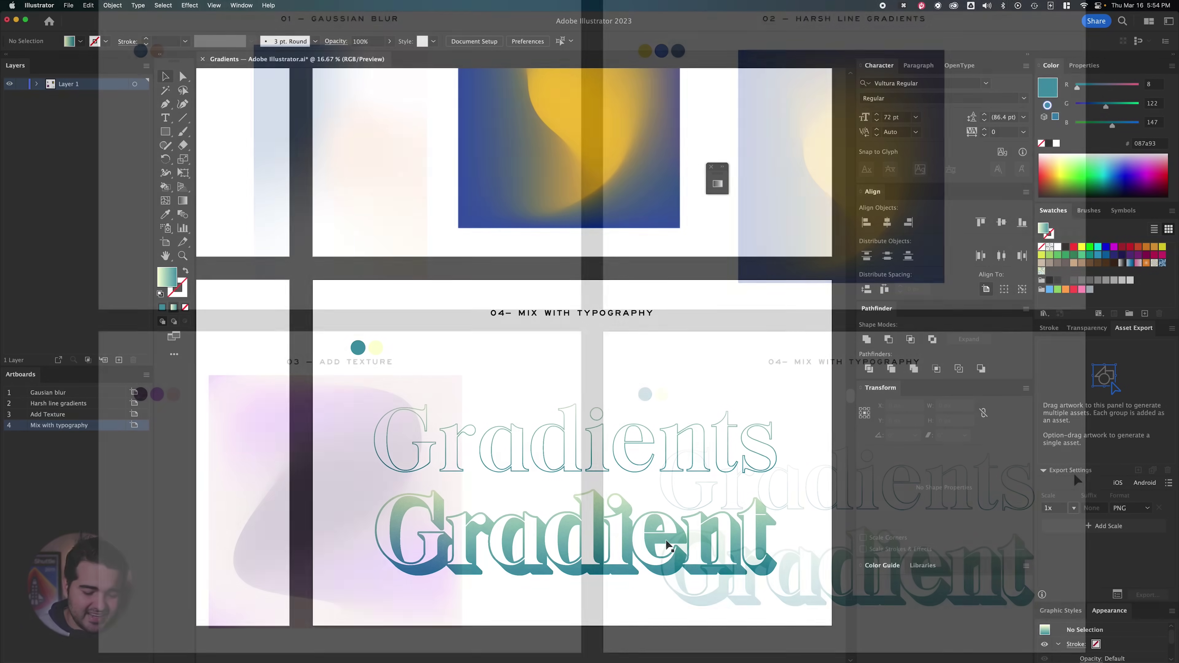